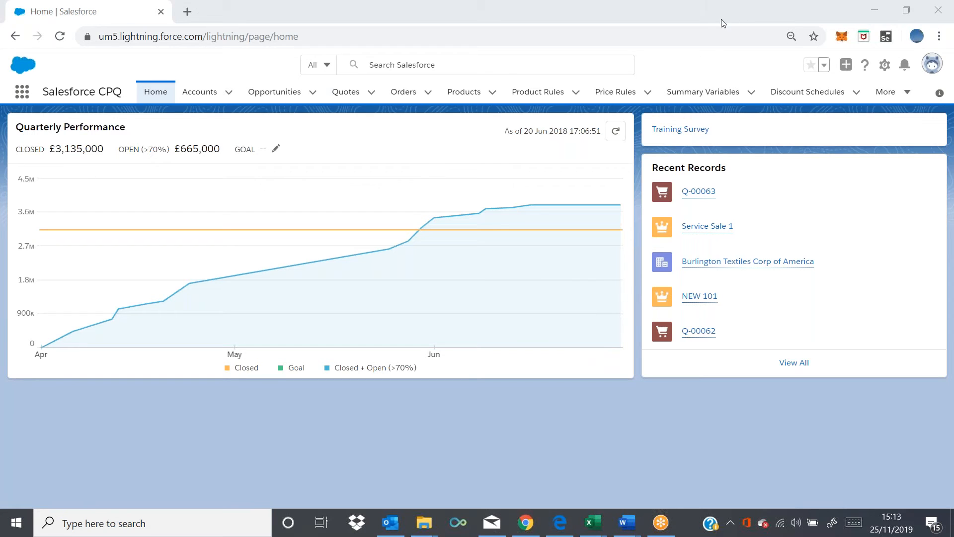
Open the Mercedes SUV quote for the New Merc 1 opportunity and dismiss the compact setting suggestion
mouse_move(701, 192)
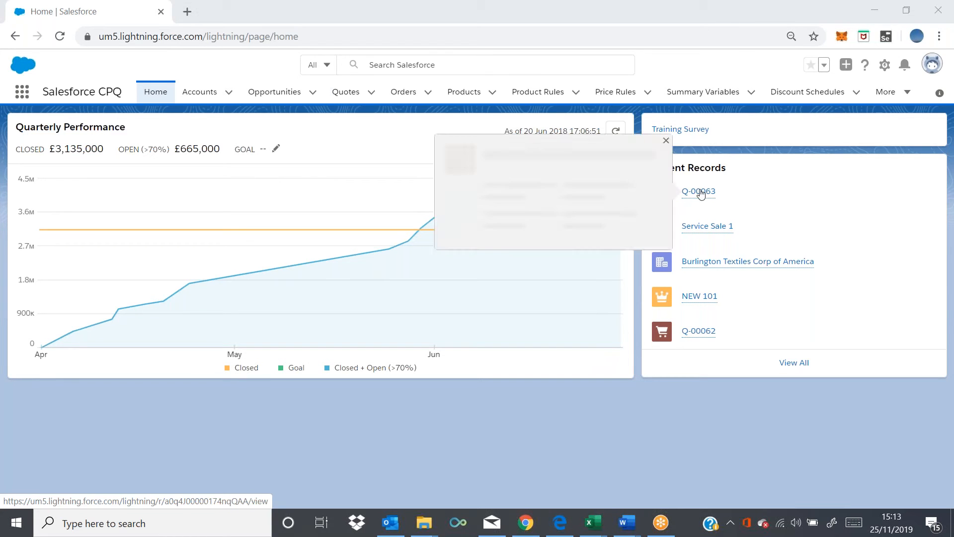
click(346, 92)
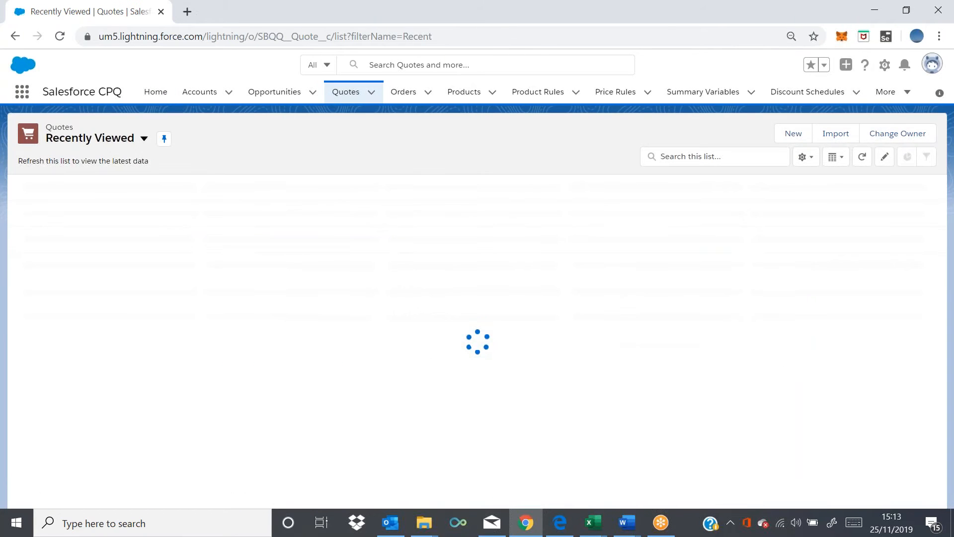
click(83, 300)
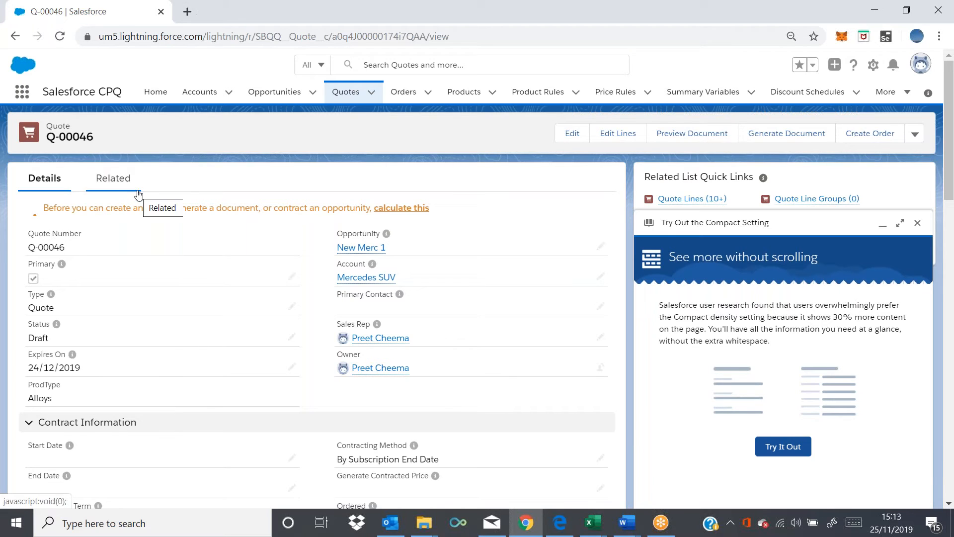
click(783, 446)
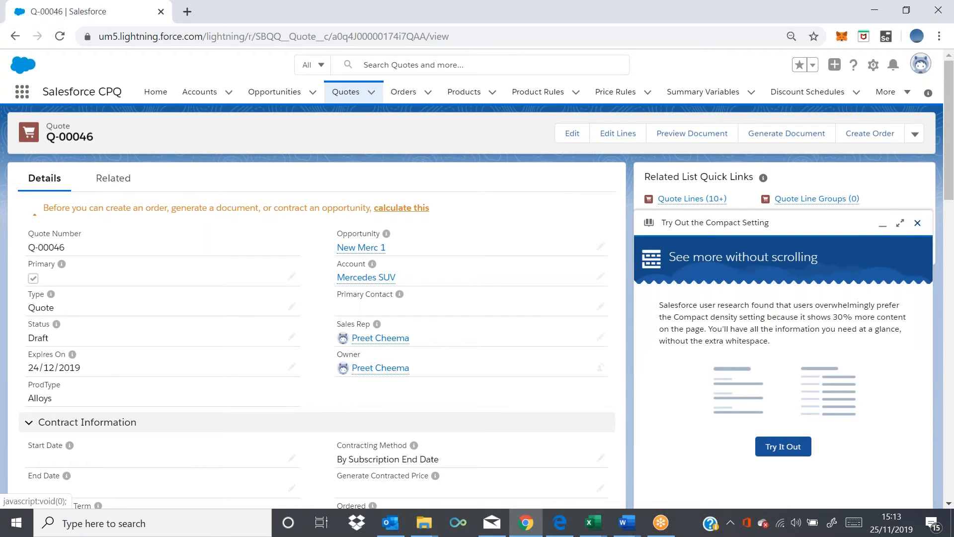
click(917, 223)
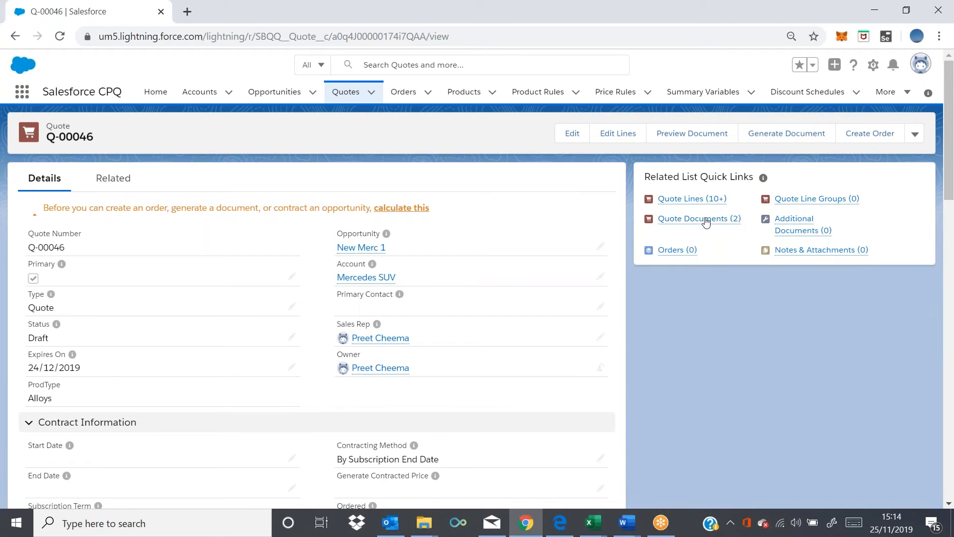
Open version 2 of the quote's documents and view the generated PDF quotation with its line items and terms
mouse_move(706, 219)
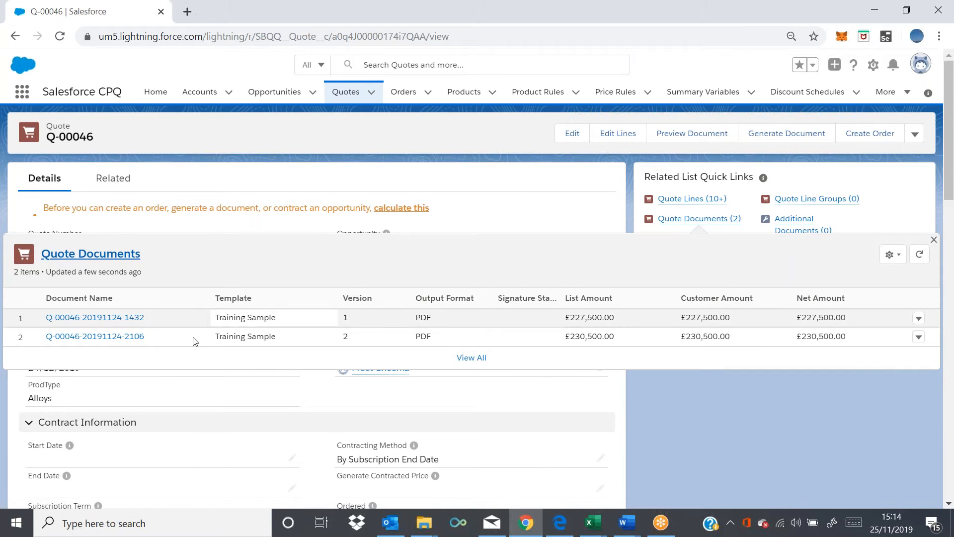
click(77, 338)
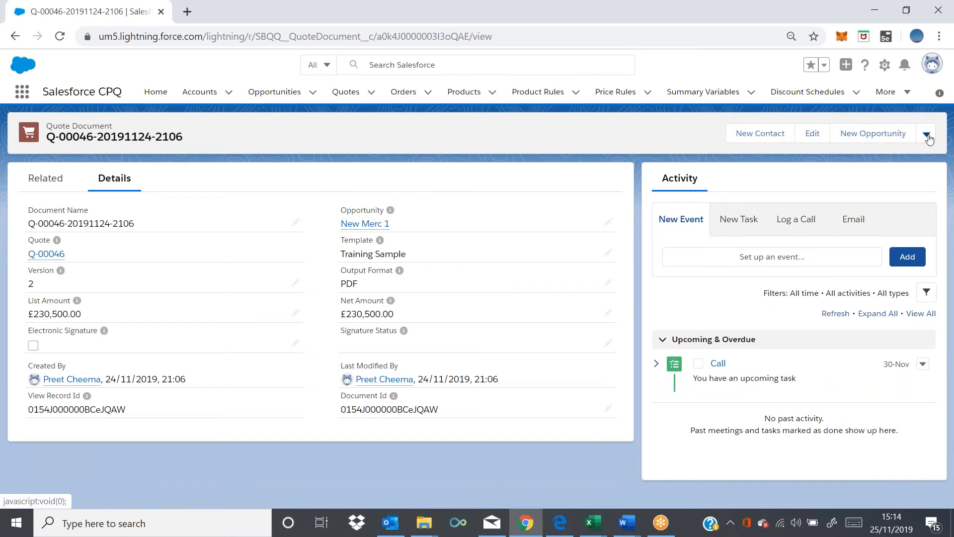
click(927, 136)
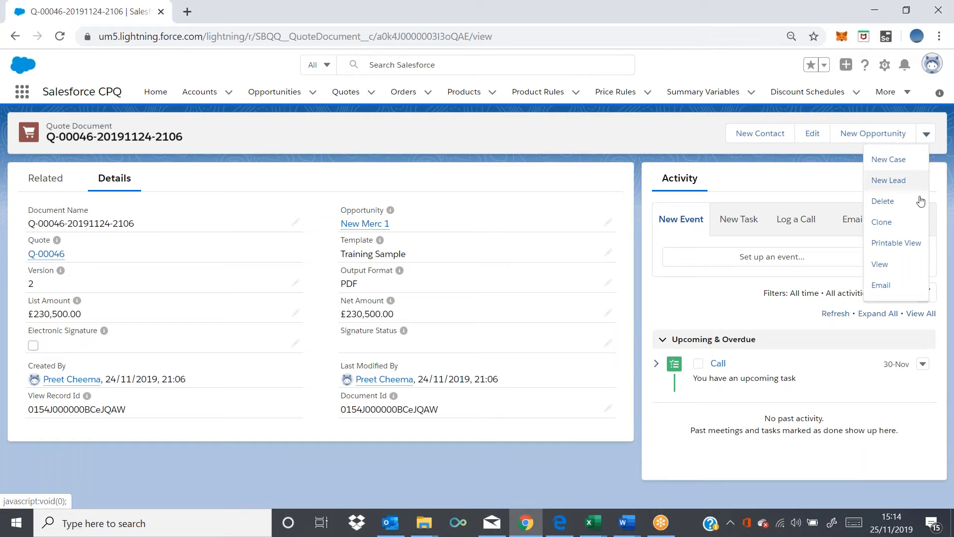
click(881, 266)
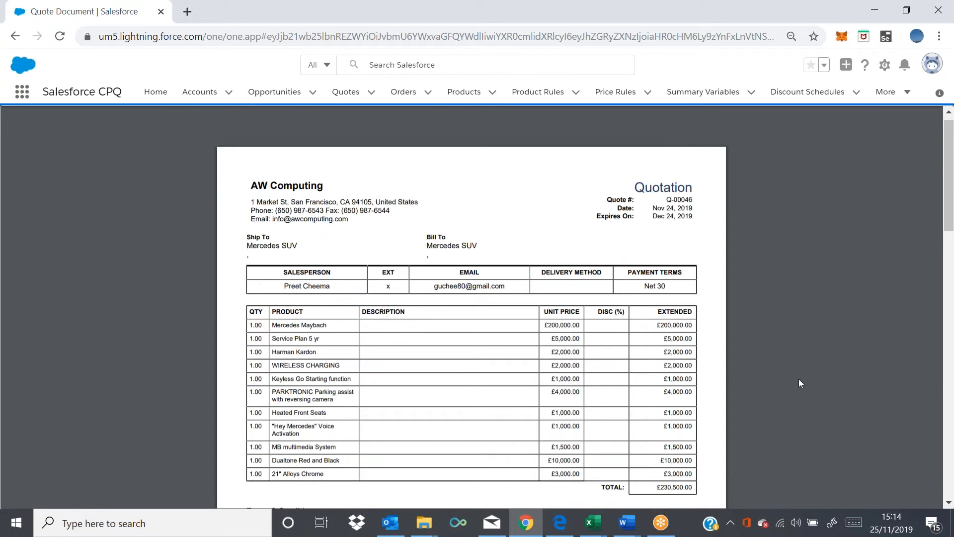
scroll(799, 383, down, 1)
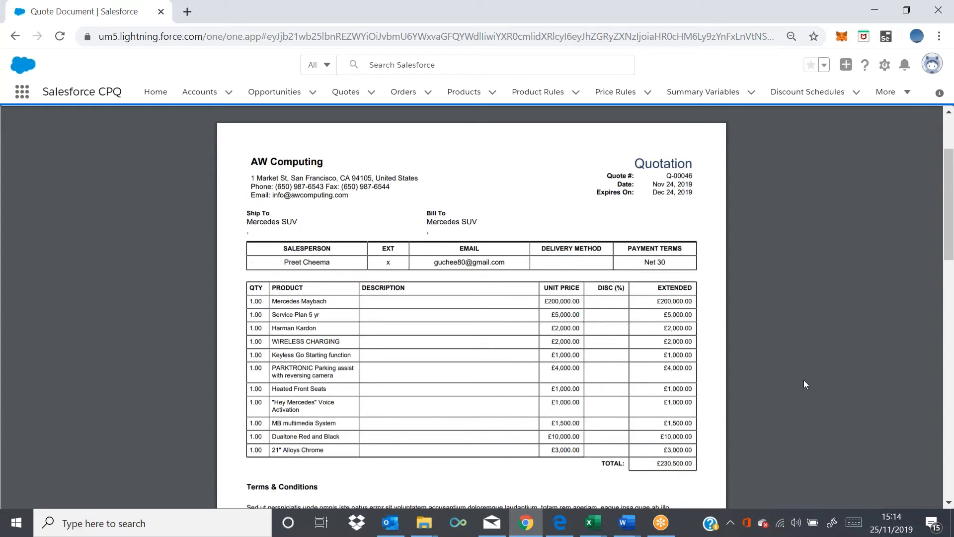
scroll(804, 379, down, 4)
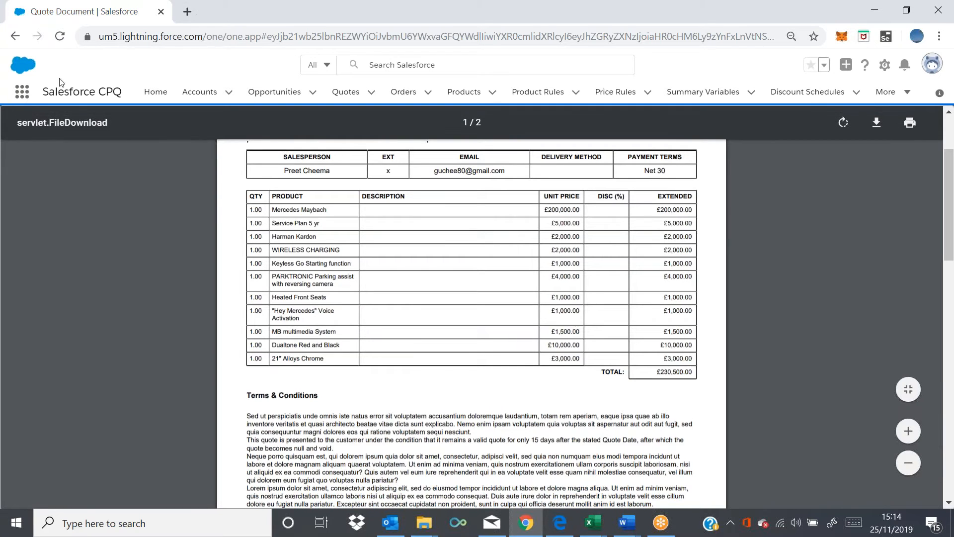
click(15, 36)
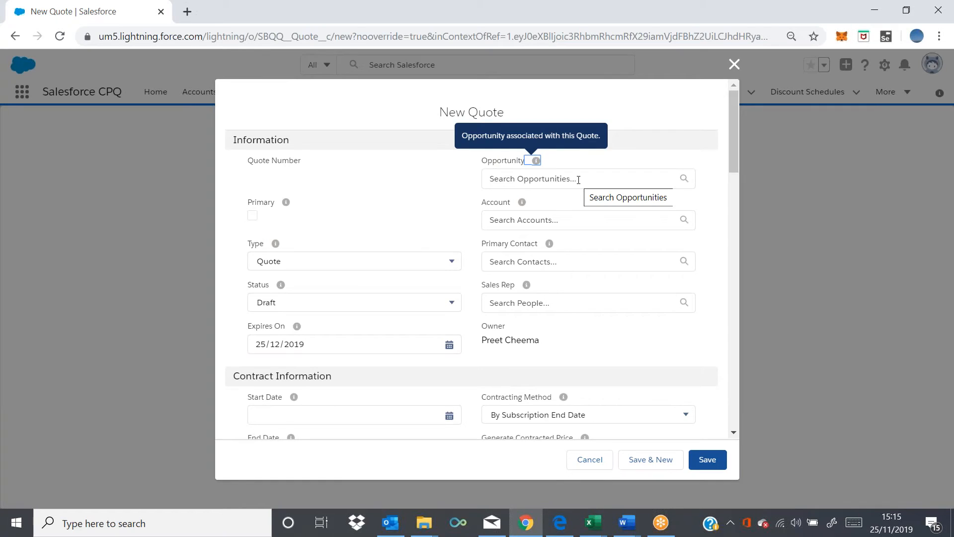
click(579, 180)
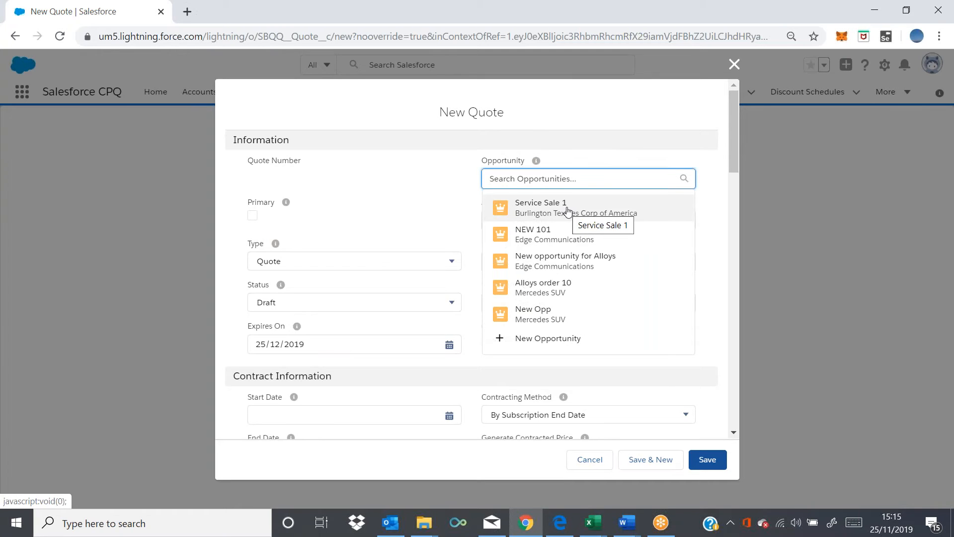
click(734, 65)
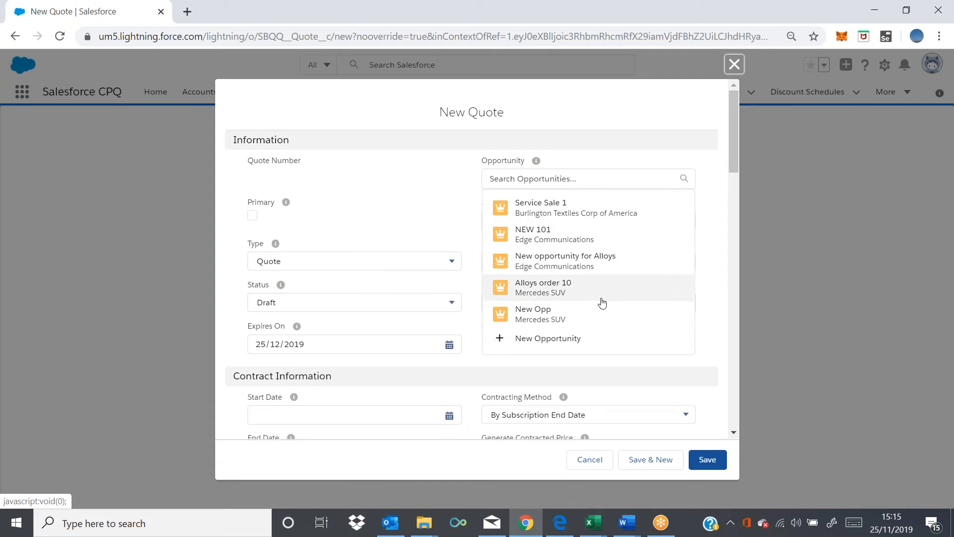
click(743, 65)
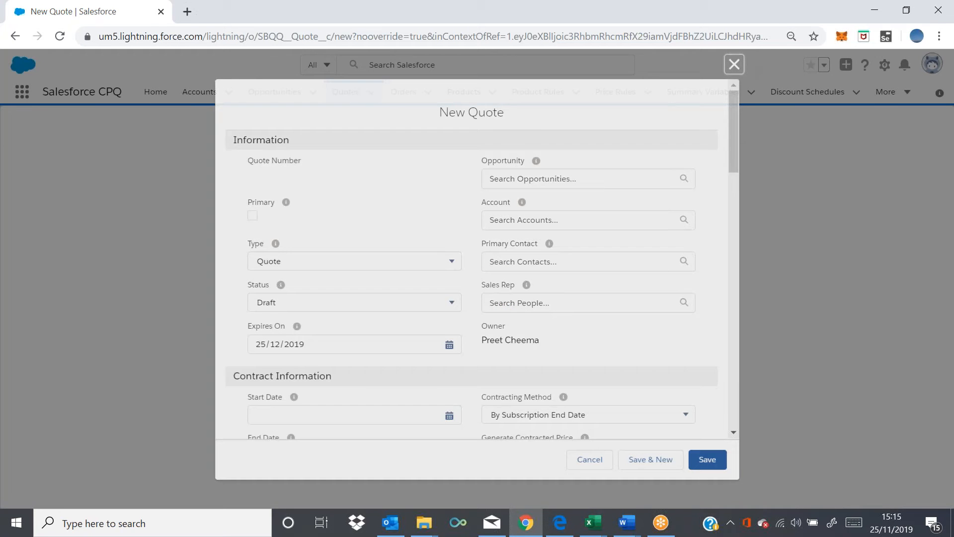
Open the Burlington Textiles Corp of America account and review its details
click(199, 91)
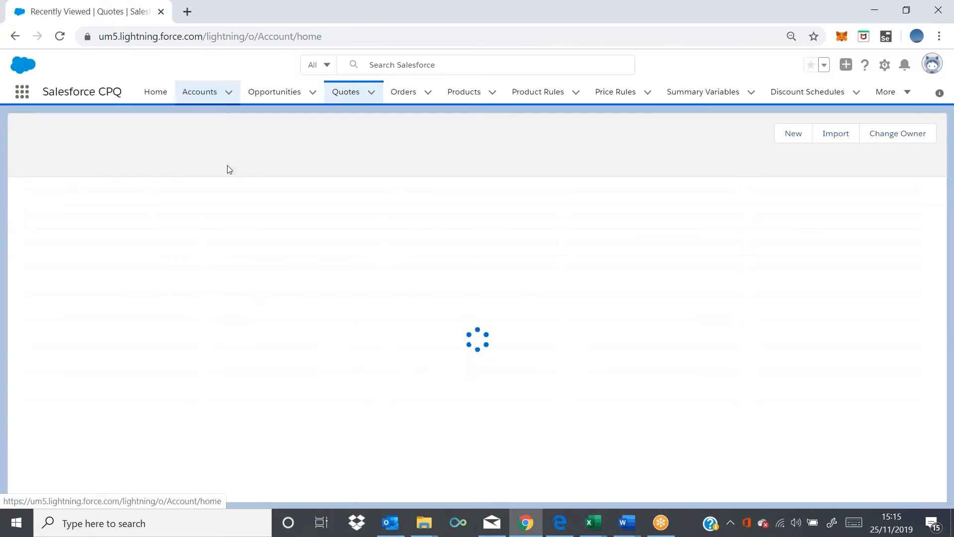
click(137, 204)
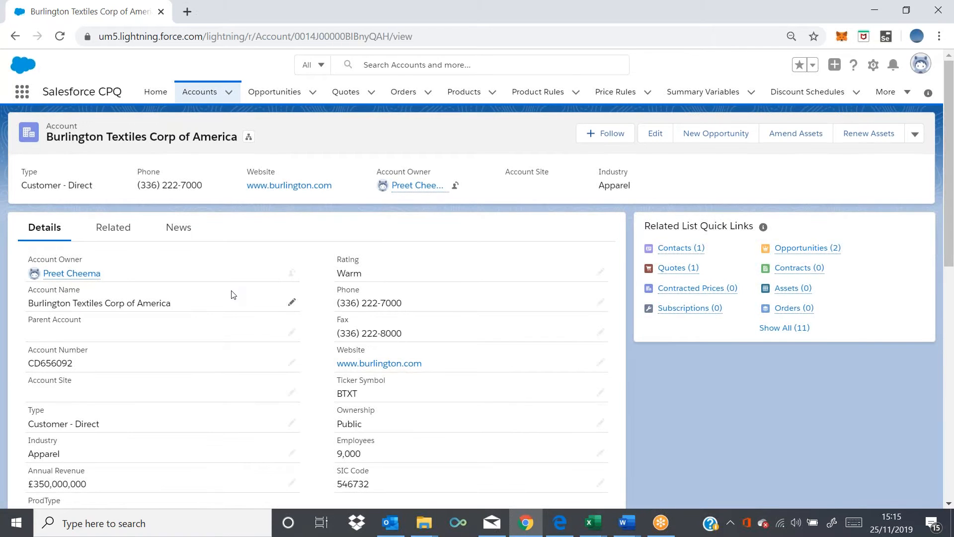
scroll(231, 295, down, 2)
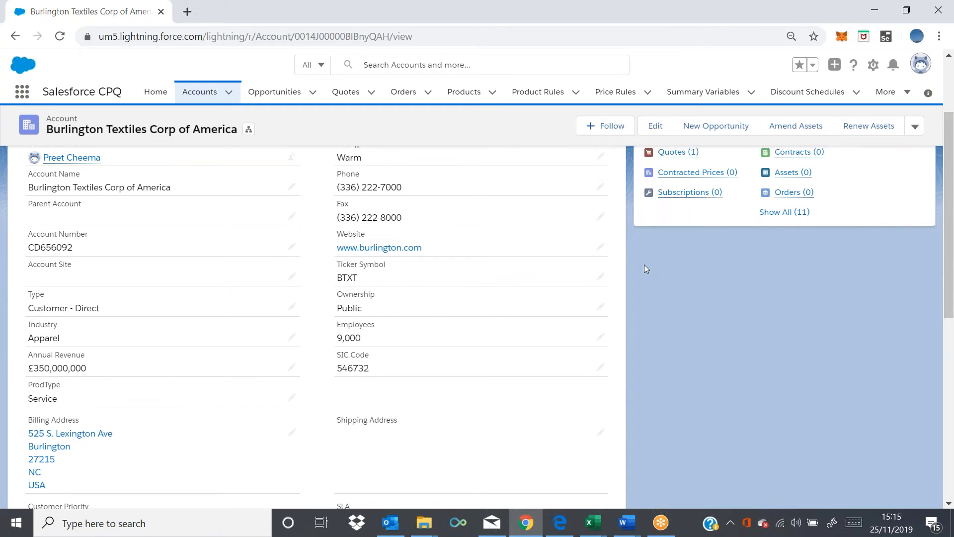
scroll(644, 264, up, 2)
scroll(640, 275, up, 1)
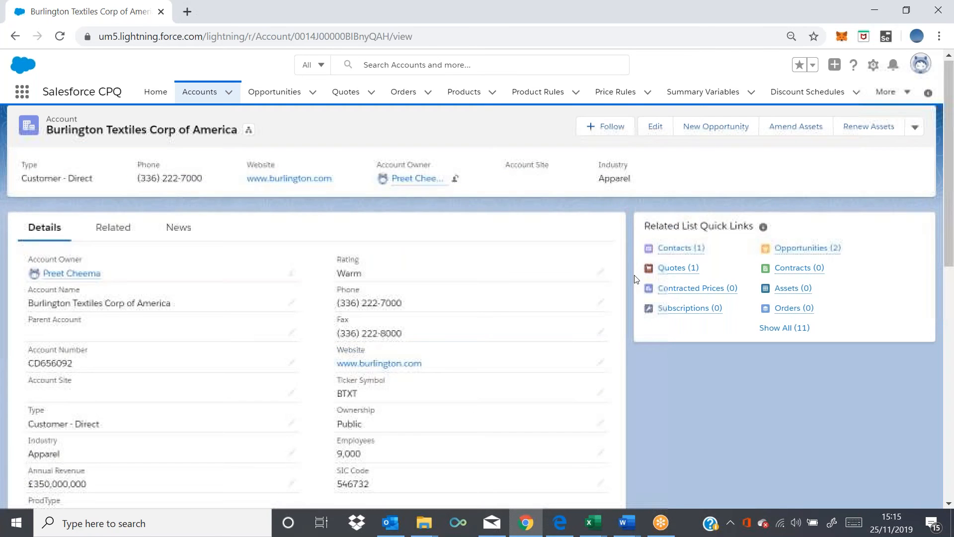
Create an opportunity named "Service plans available" for the account in the Prospecting stage
click(716, 127)
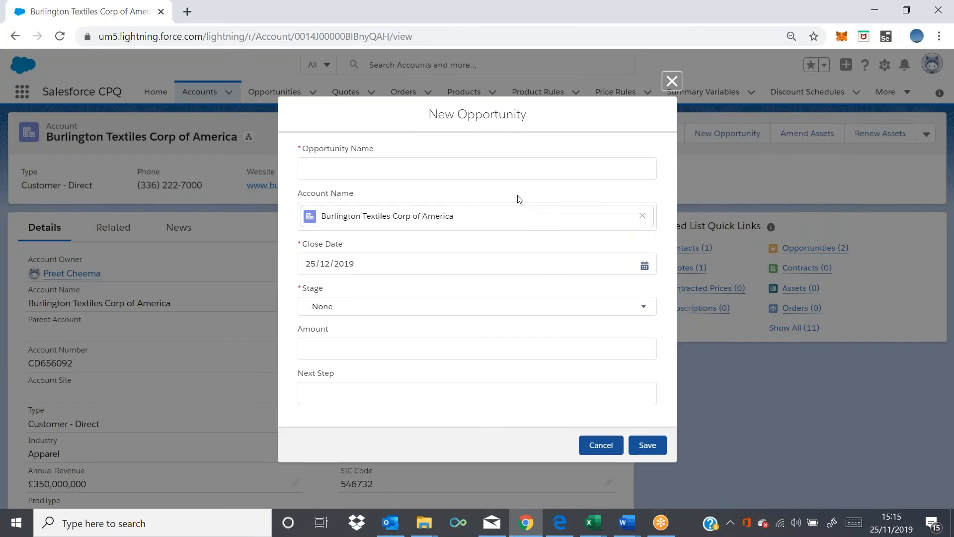
click(490, 161)
text(Service plans available)
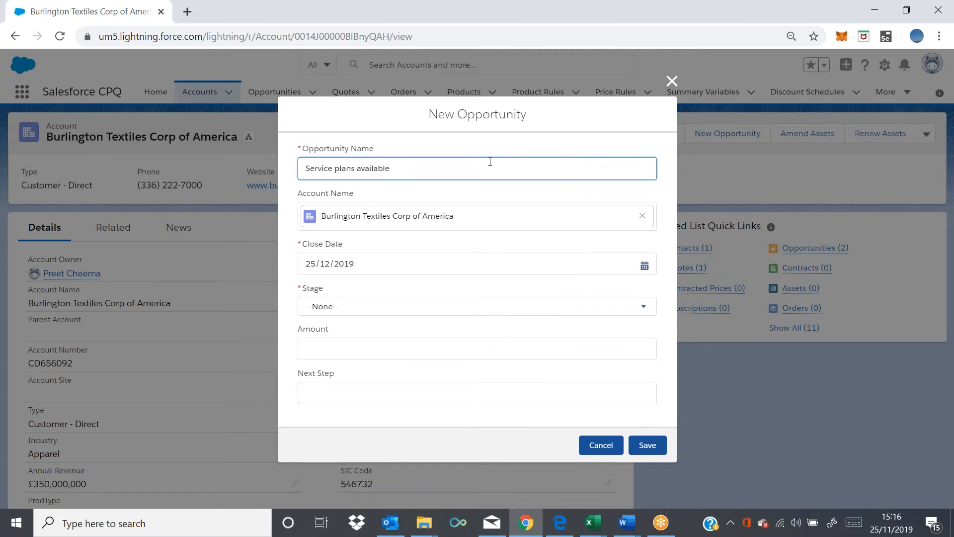
click(473, 304)
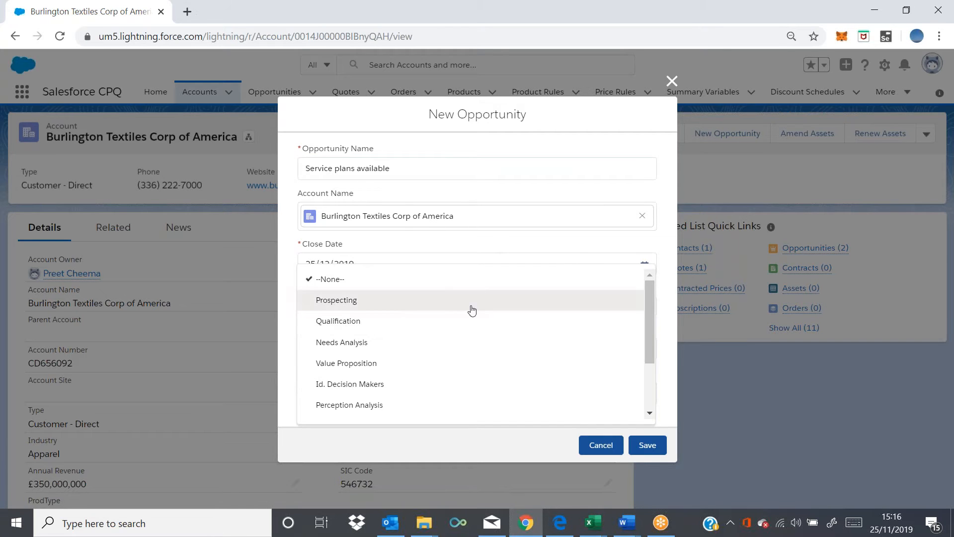
click(472, 310)
click(642, 441)
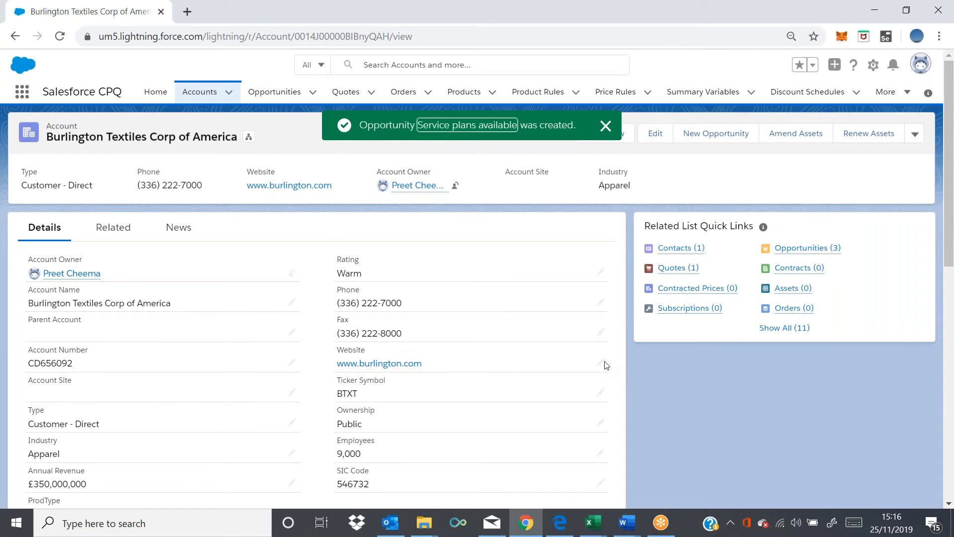
Open the Service plans available opportunity and create a quote for it with a subscription term of 12
key(Return)
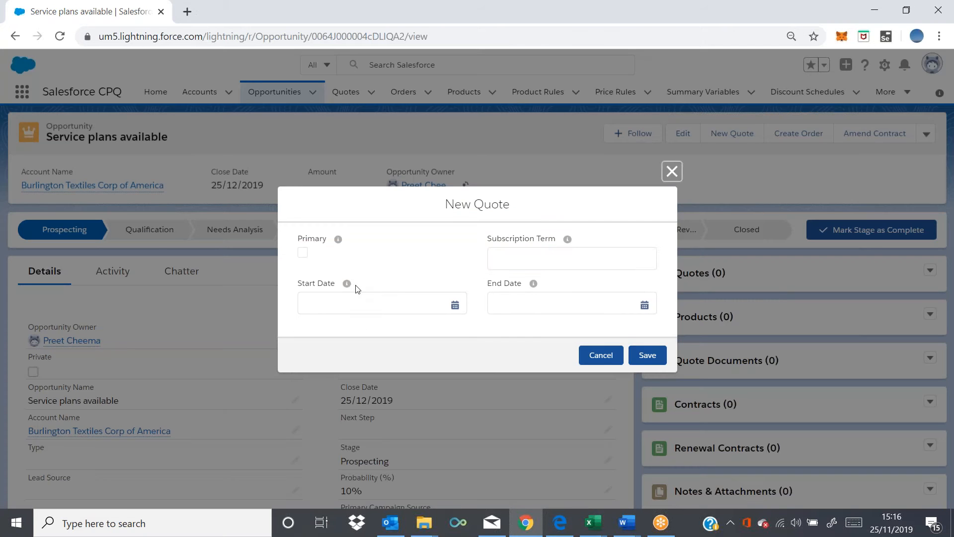
click(571, 258)
text(12)
click(647, 355)
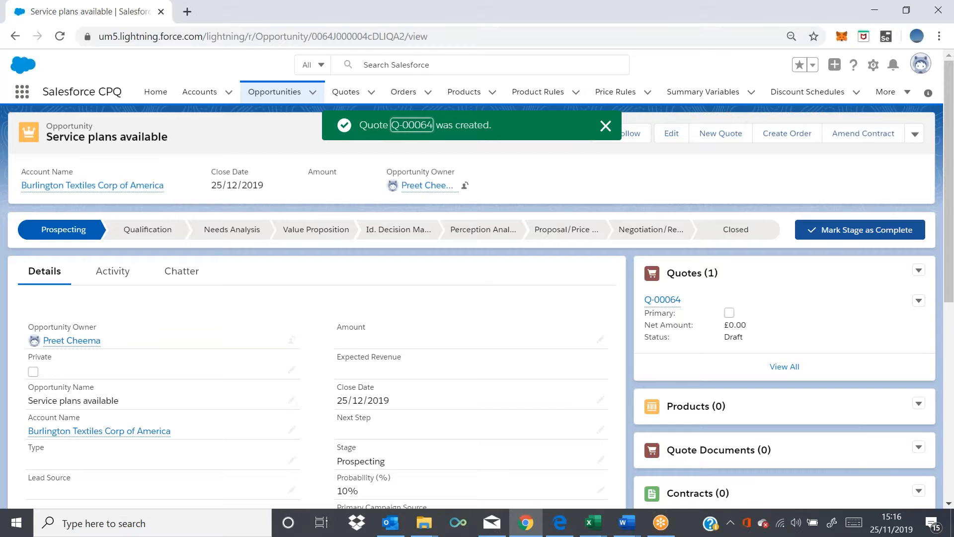
Open the new quote for line editing and assign the Mercedes Lux Pricebook to it
click(663, 300)
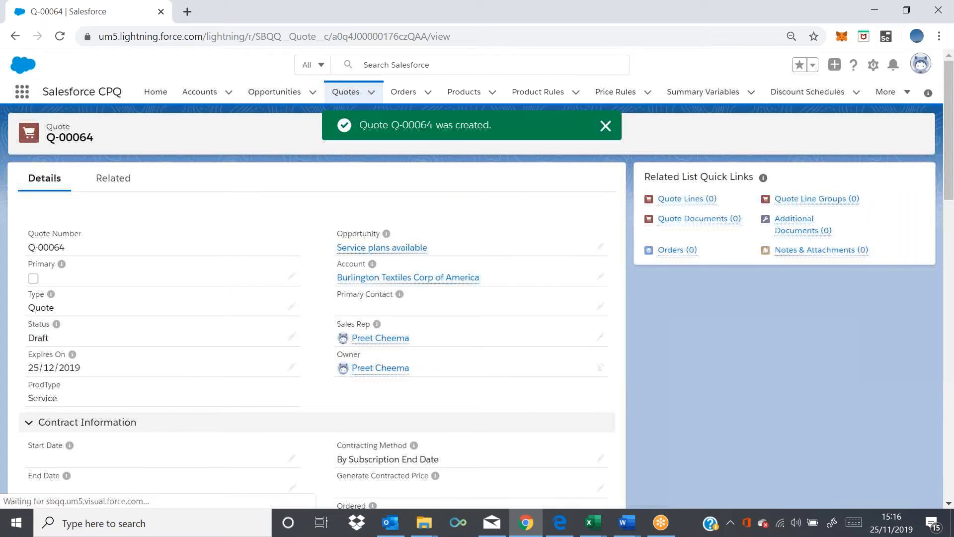
click(630, 140)
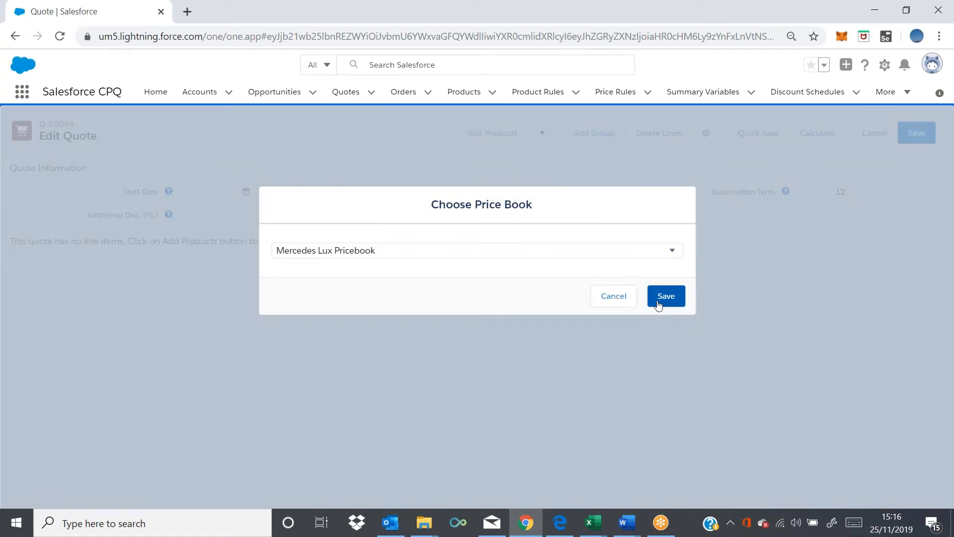
click(659, 302)
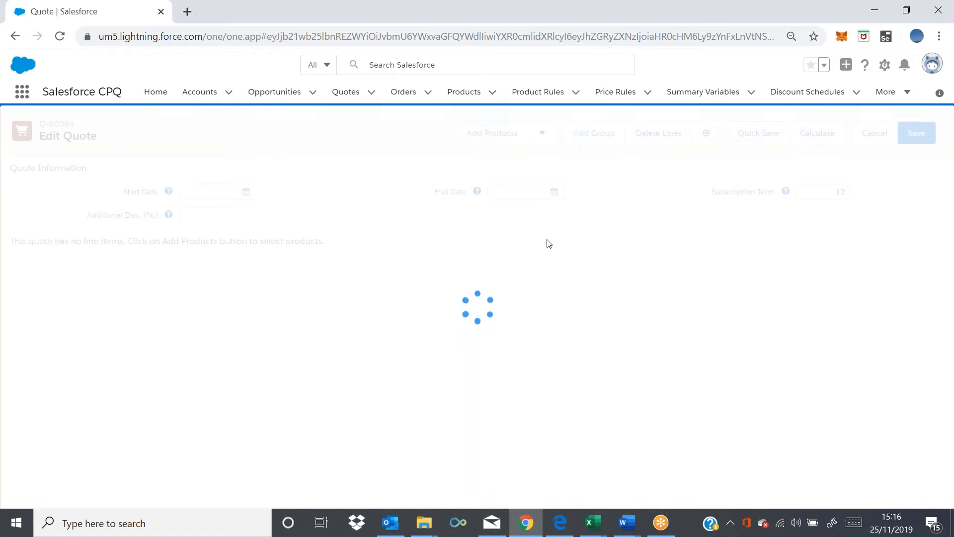
Open the quote's product selection and lift the Service filter to list products from all families
click(492, 132)
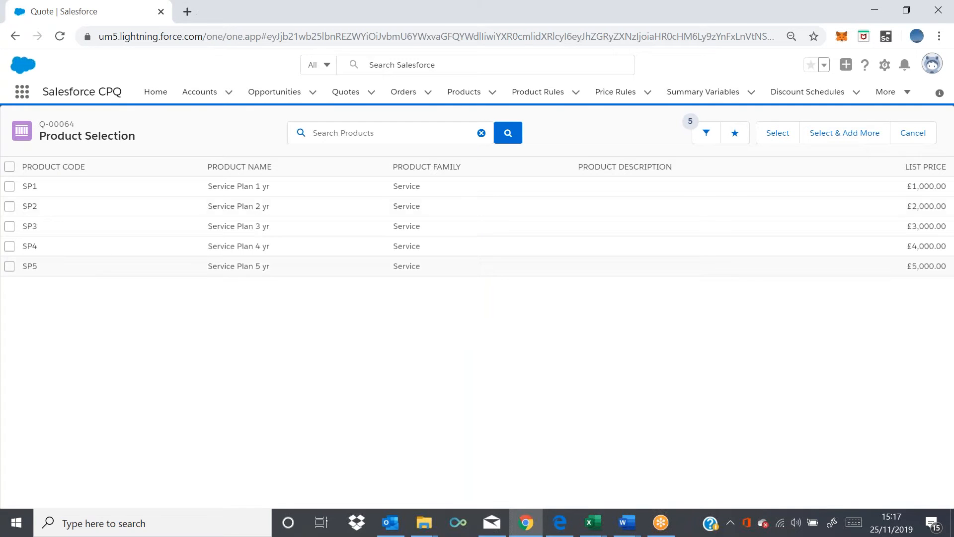
click(700, 135)
click(828, 241)
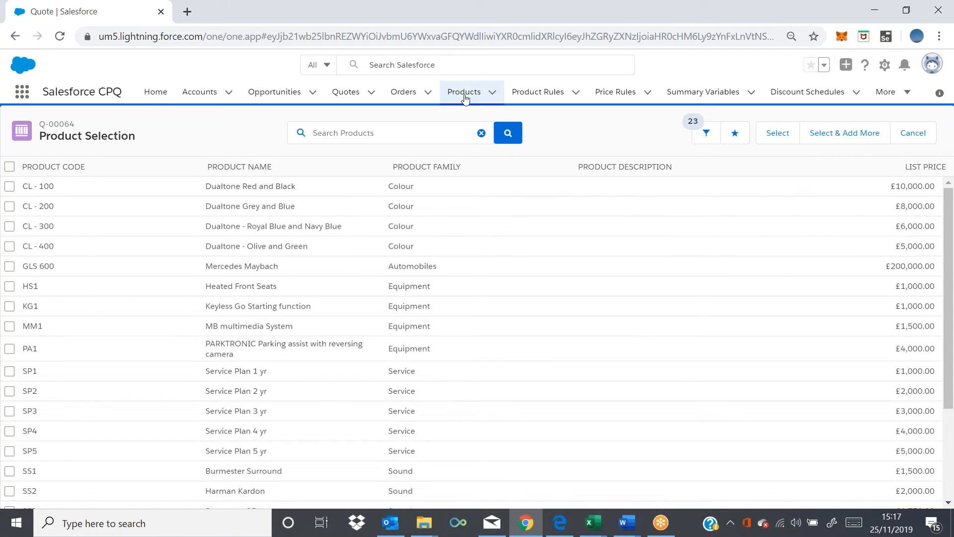
Open the Service Dynamic Bundle product rule and review its settings, actions and configuration rules
click(535, 95)
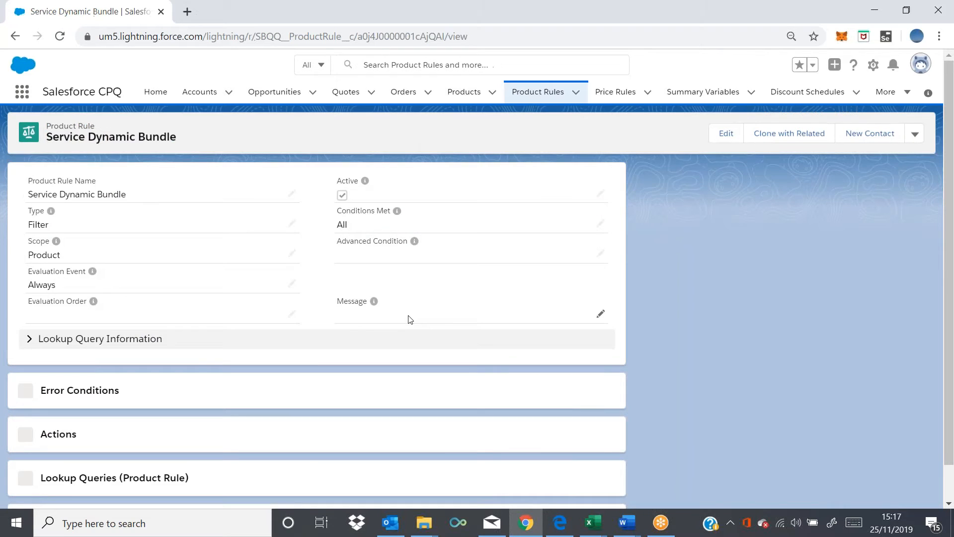
scroll(545, 368, down, 3)
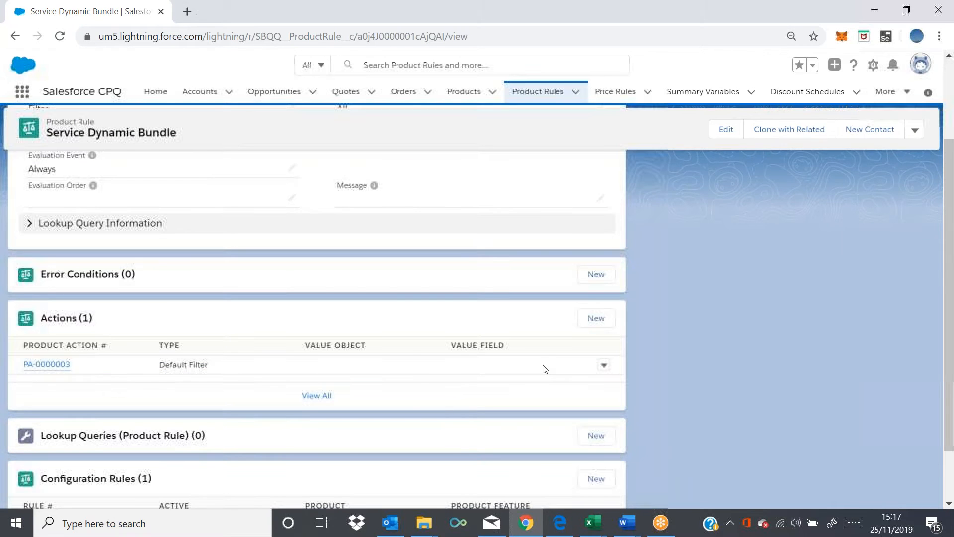
scroll(546, 369, down, 2)
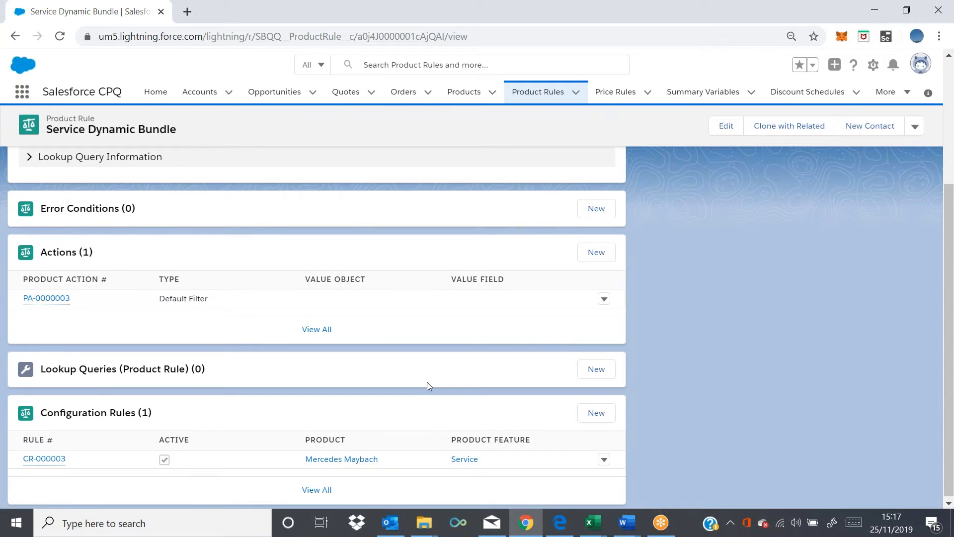
scroll(427, 385, up, 3)
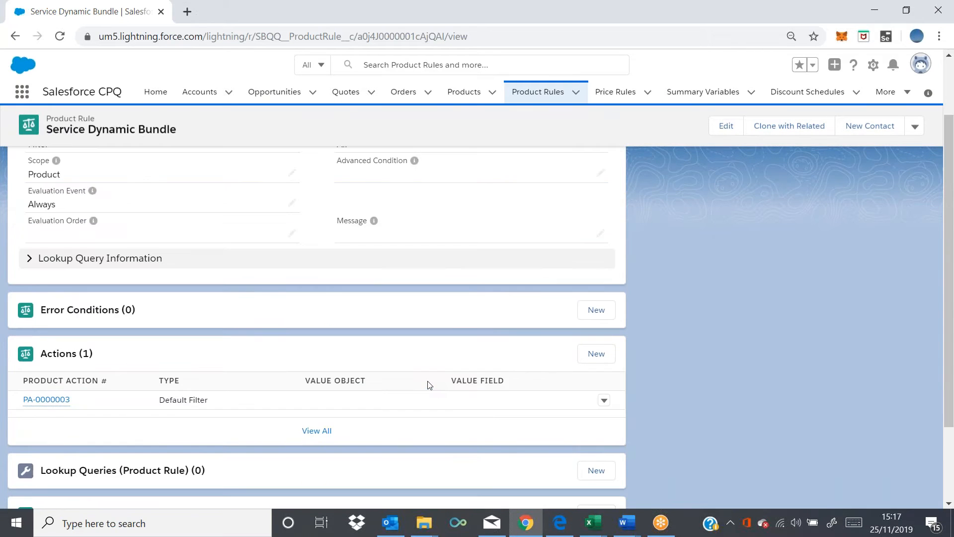
scroll(428, 384, up, 2)
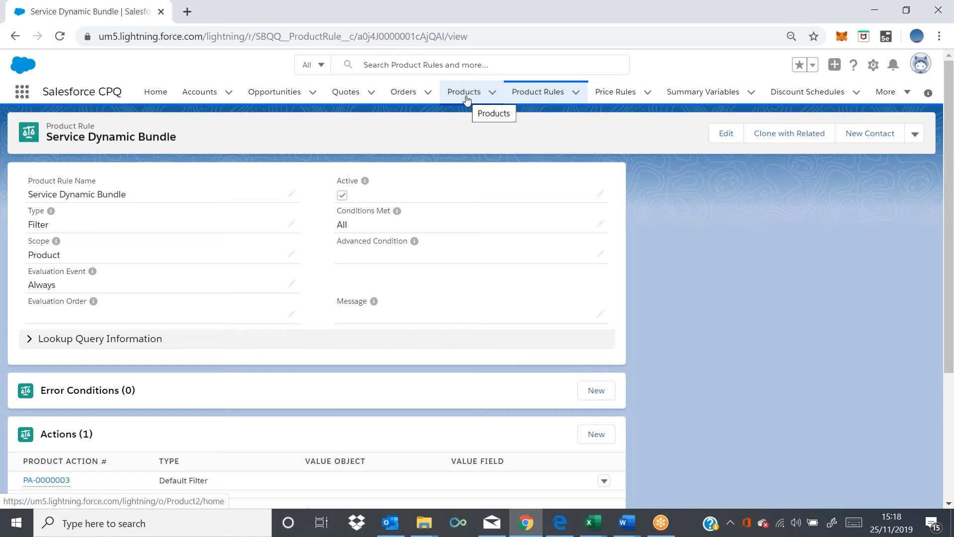
Open the primary quote with a net amount of £230,500.00 for line editing and review its quote lines
click(350, 93)
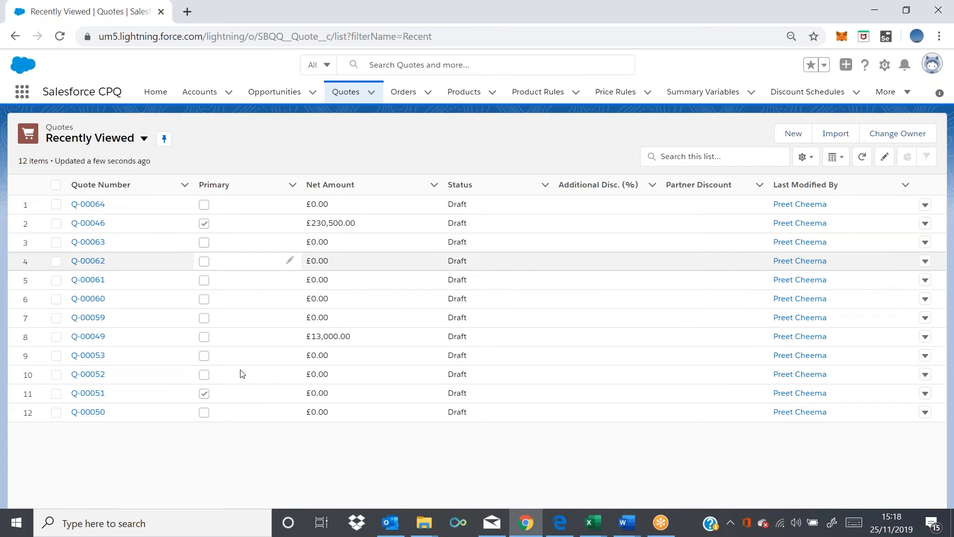
click(97, 225)
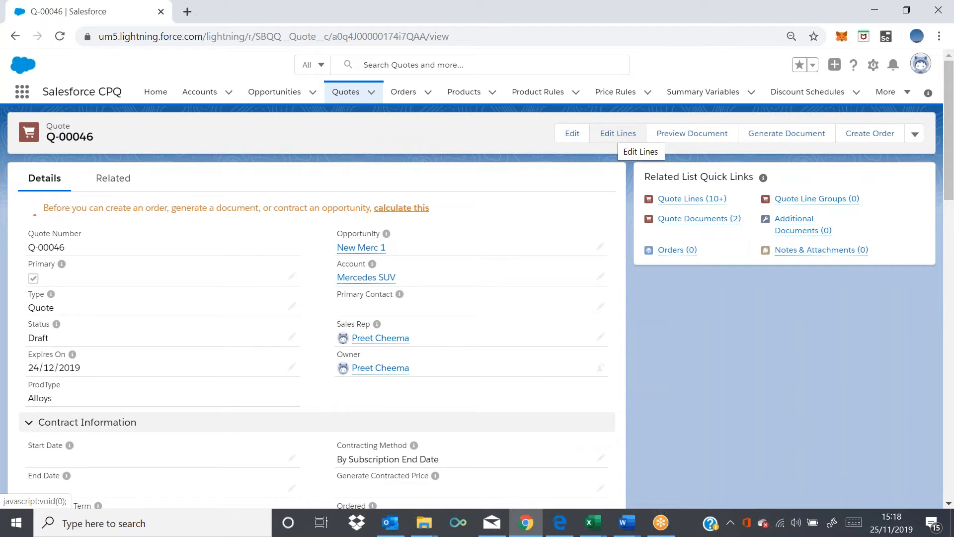
click(618, 134)
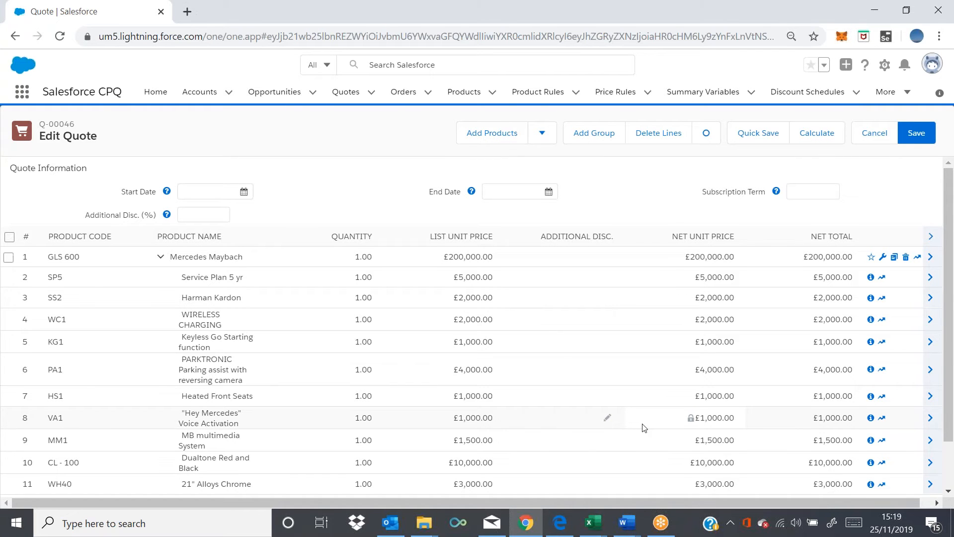
scroll(644, 428, down, 1)
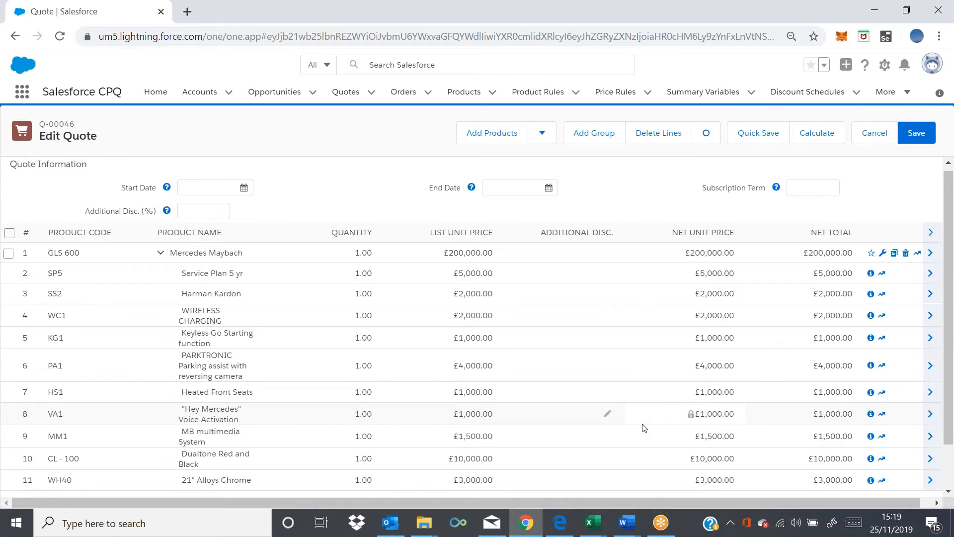
scroll(644, 427, down, 3)
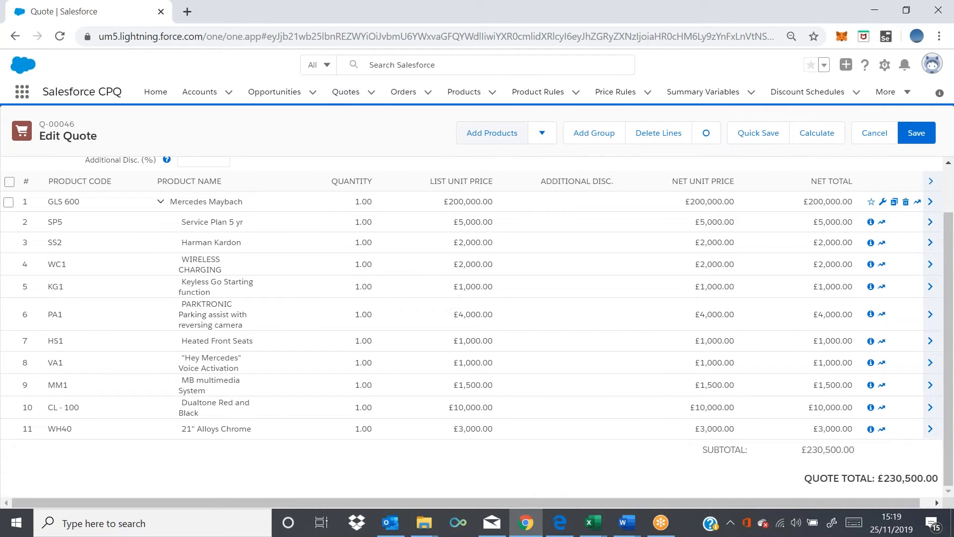
Open the quote's product selection and clear the Alloys value from the product filter
click(492, 133)
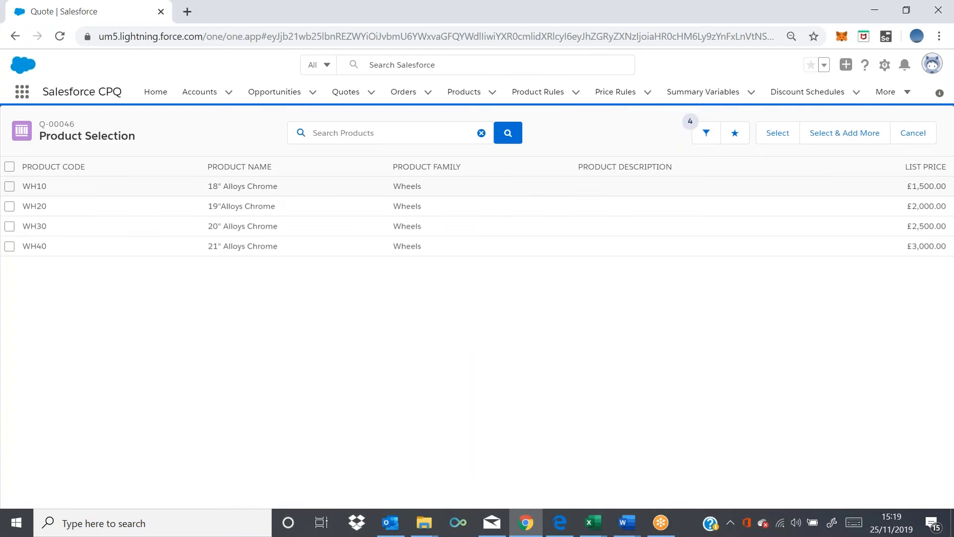
click(706, 141)
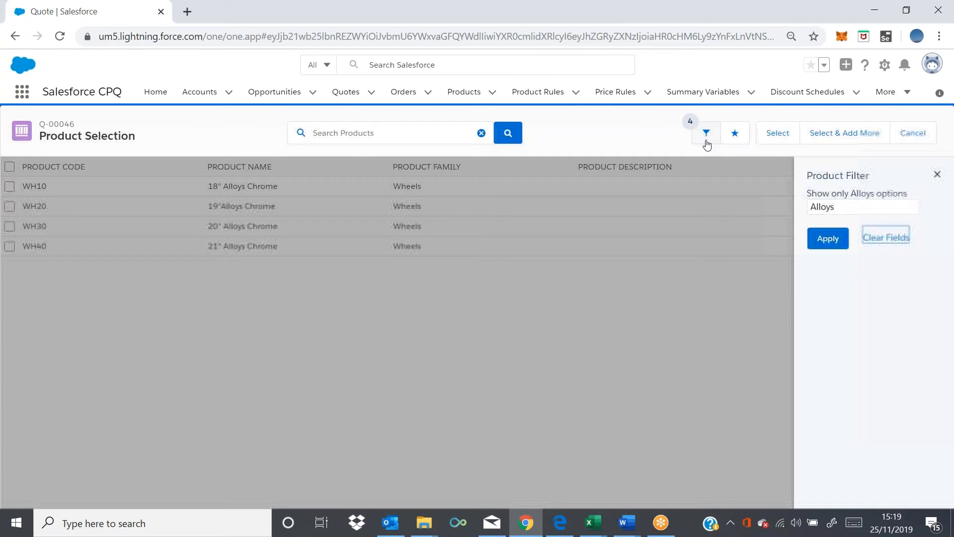
click(883, 241)
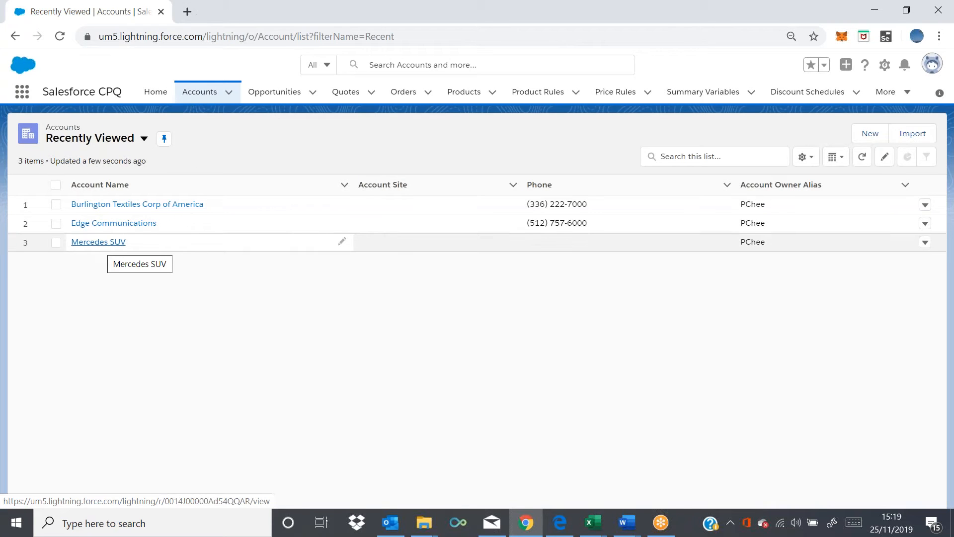
Clear the ProdType field on the Mercedes SUV account and save the record
click(106, 243)
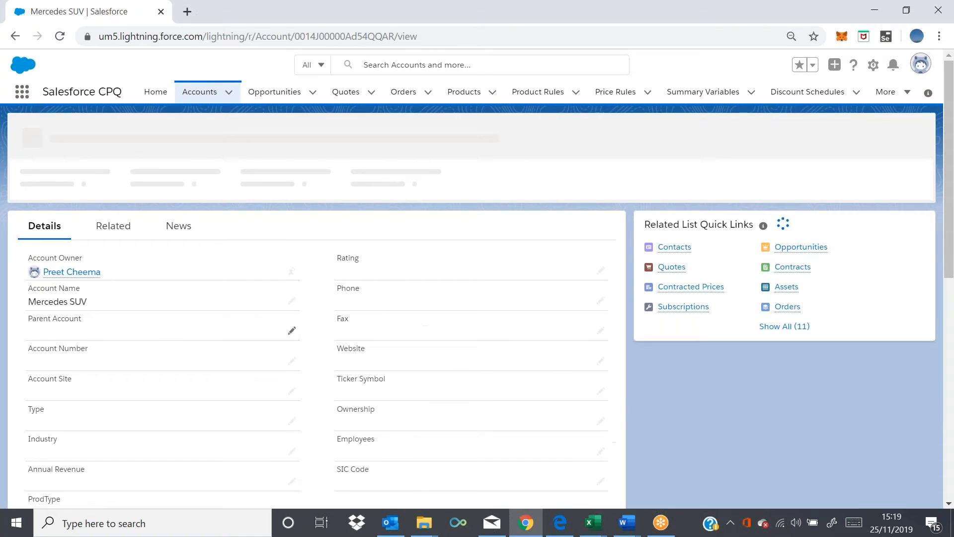
scroll(294, 334, down, 1)
scroll(292, 261, down, 3)
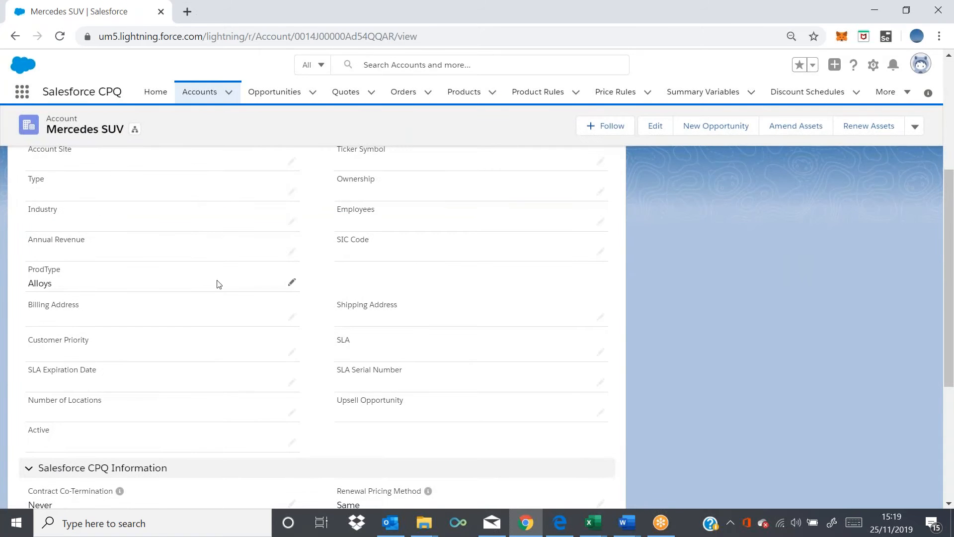
click(291, 287)
double_click(97, 280)
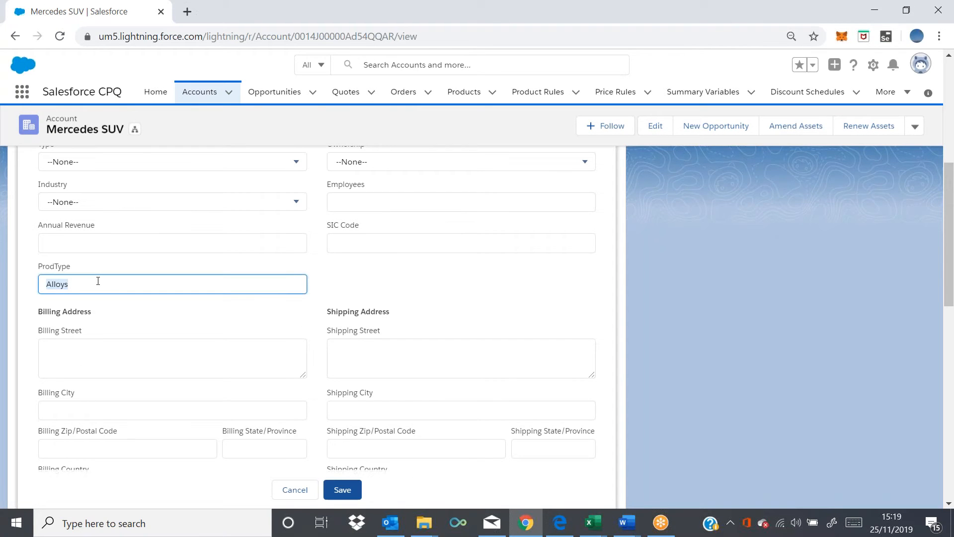
key(BackSpace)
click(342, 490)
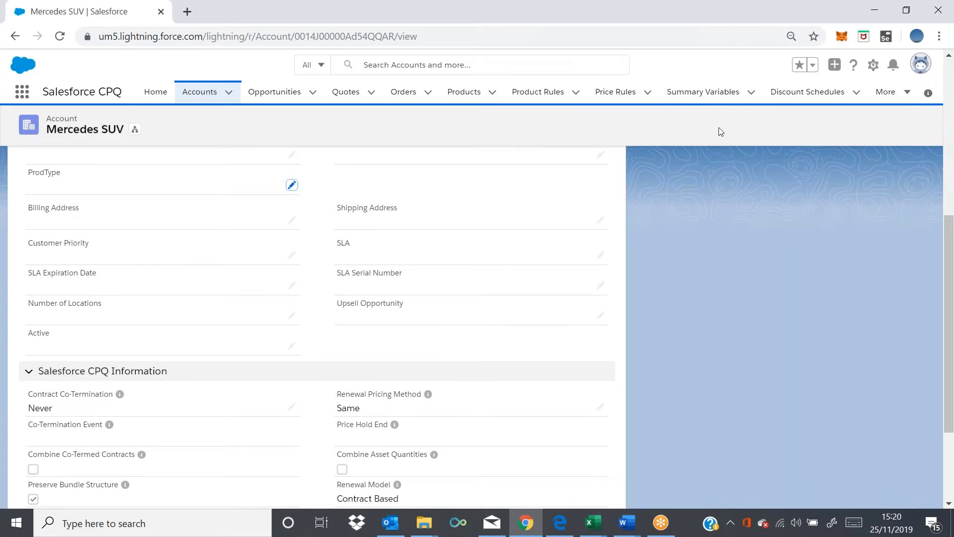
Create an opportunity for the Mercedes SUV account, named after the customer, with the stage set to Prospecting
click(710, 129)
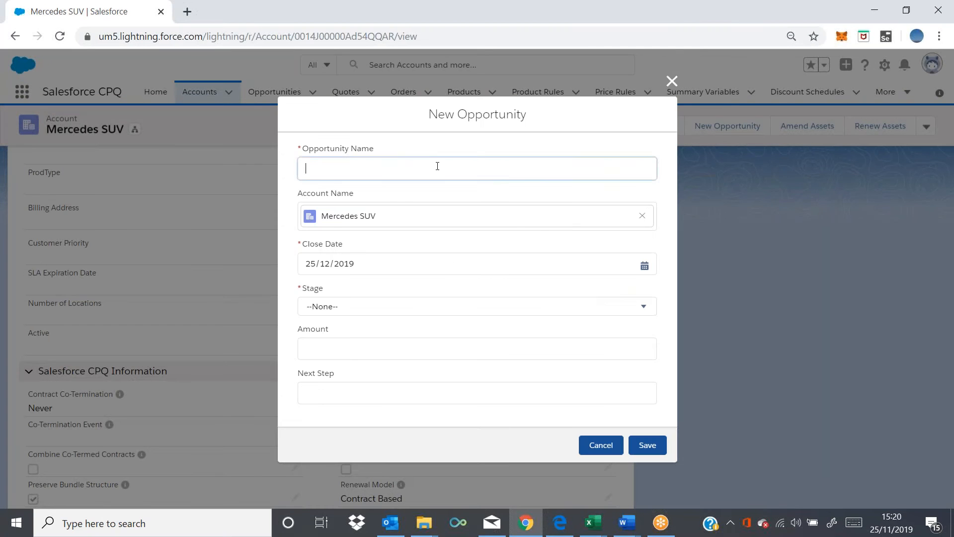
text(Mr Jpe)
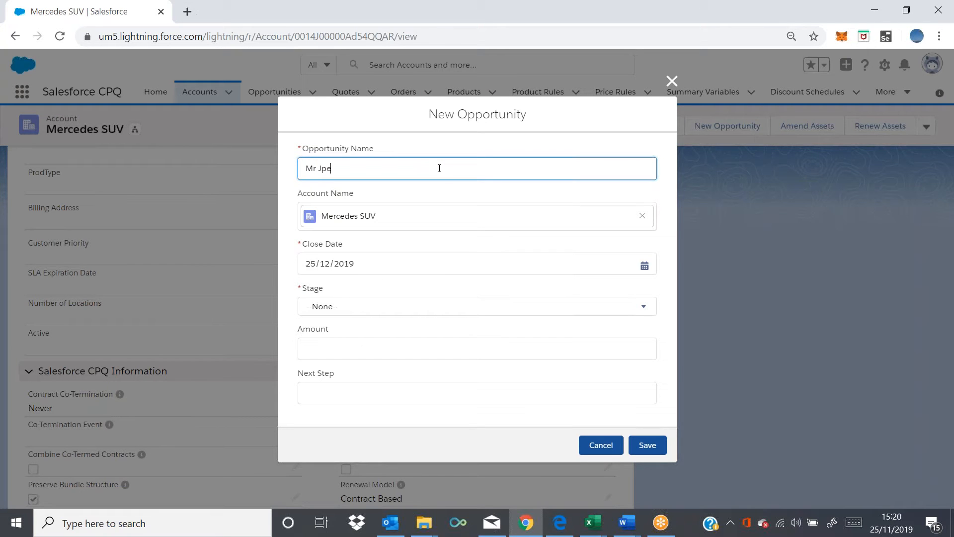
key(BackSpace)
key(BackSpace)
text(oe Bloggs)
click(435, 308)
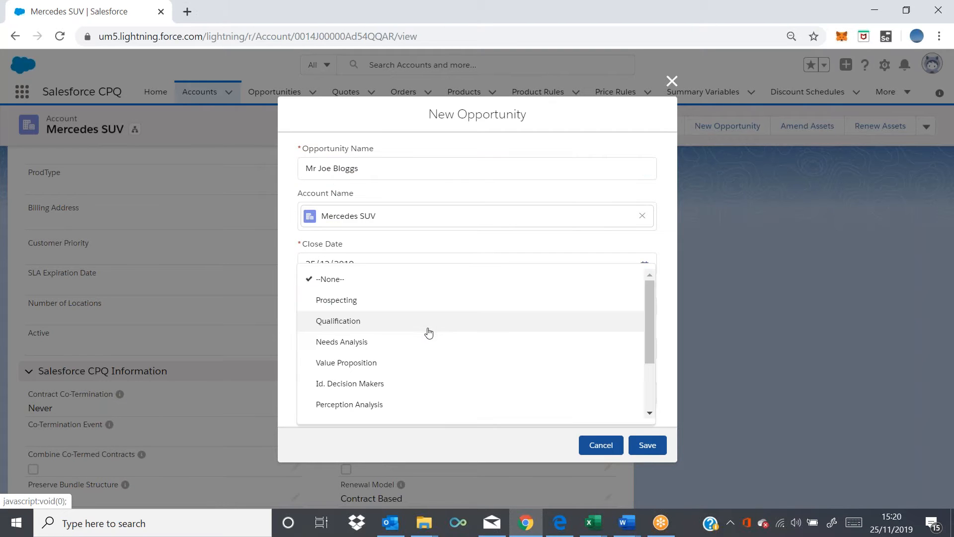
click(428, 309)
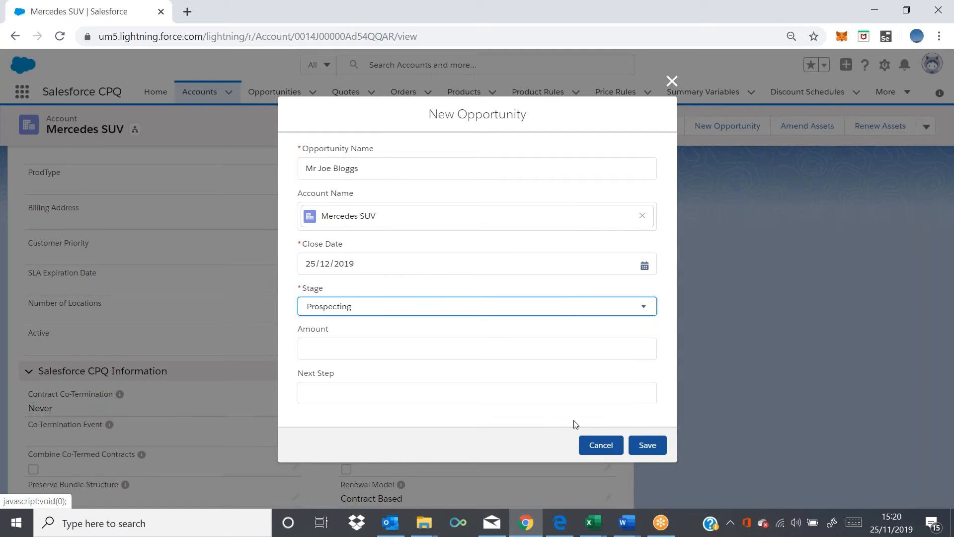
click(657, 446)
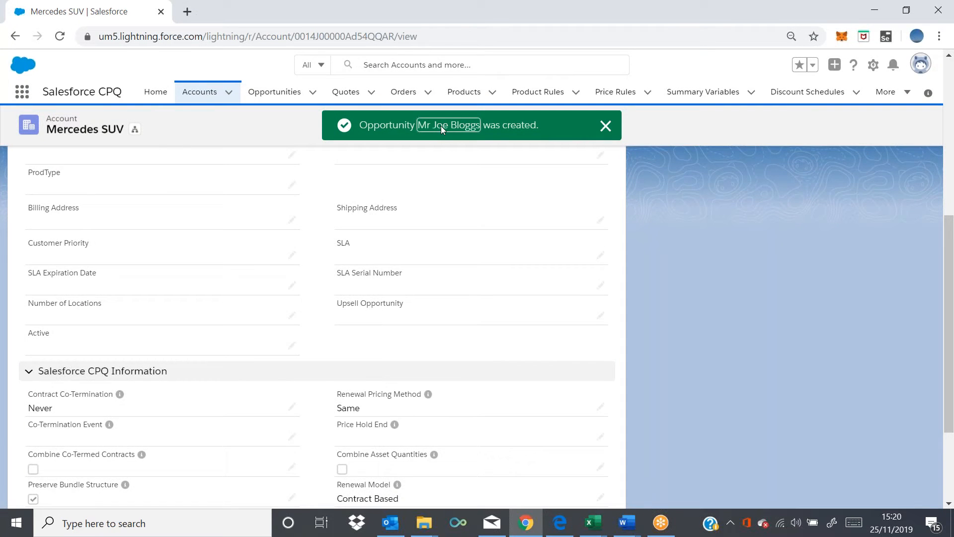
Create a quote for the new opportunity without dates or term, and assign the Mercedes Lux Pricebook to it for line editing
click(441, 126)
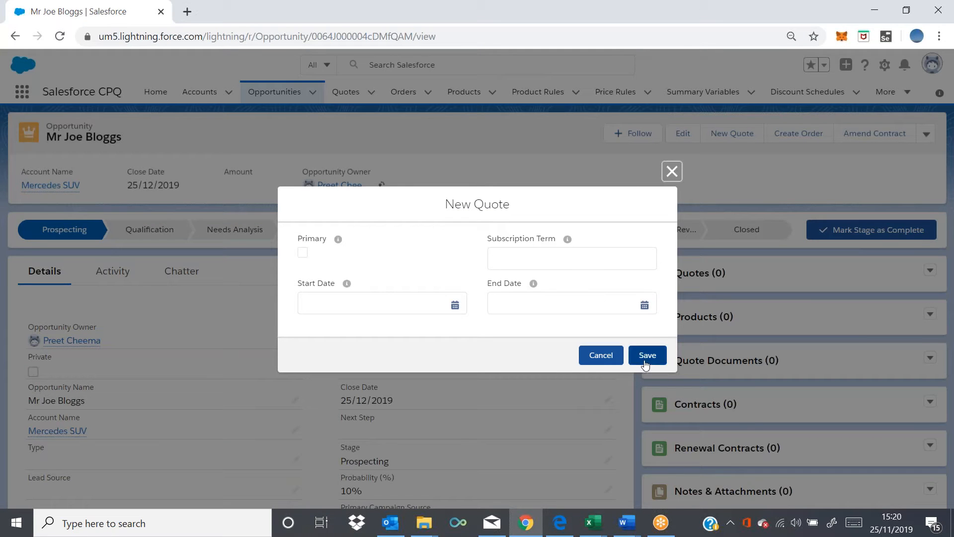
click(645, 363)
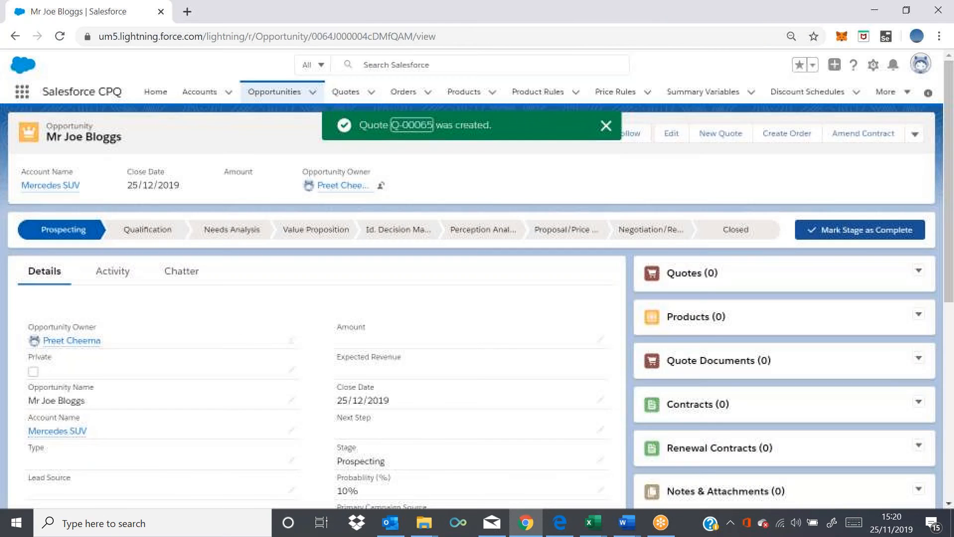
click(416, 124)
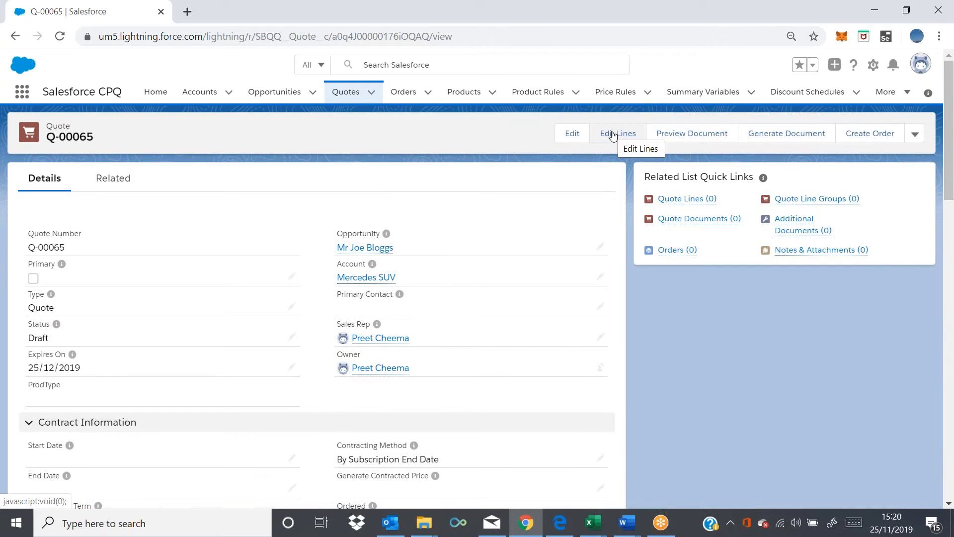
click(614, 135)
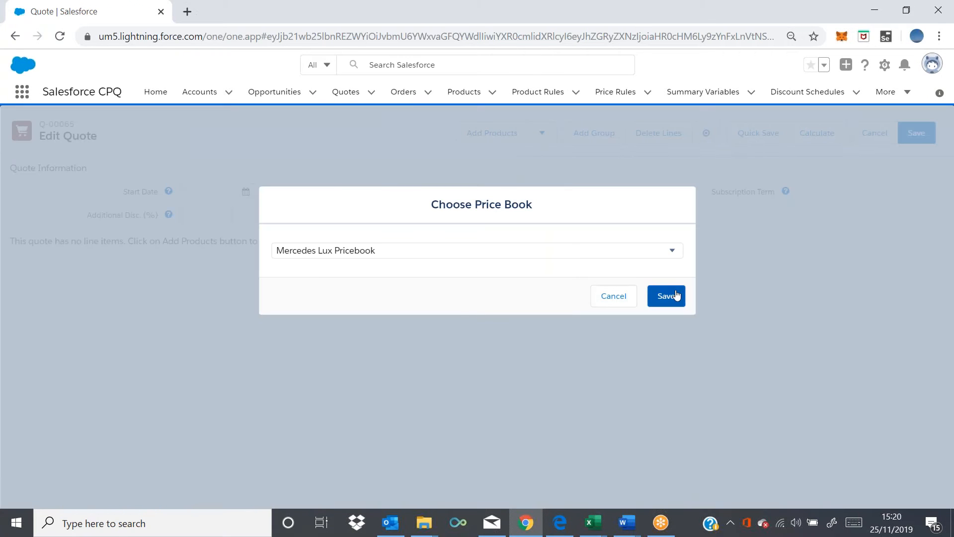
click(673, 294)
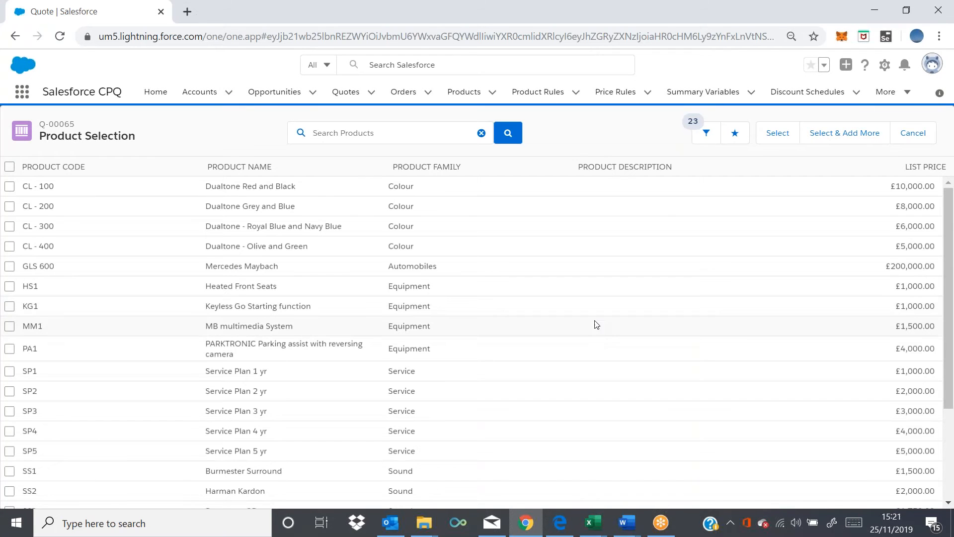
Select the Mercedes Maybach (GLS 600) from the product list and bring it into bundle configuration
scroll(598, 338, down, 3)
scroll(593, 399, down, 1)
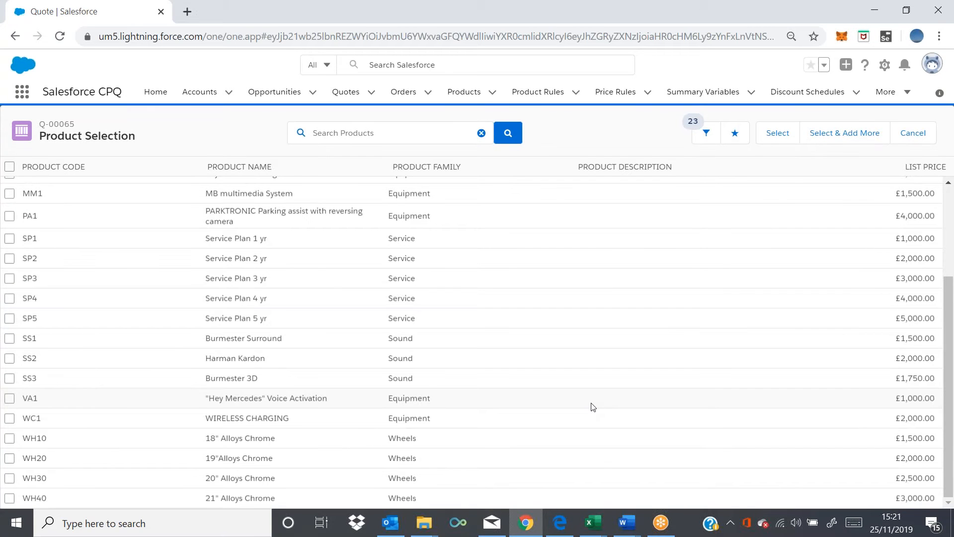
scroll(592, 406, up, 2)
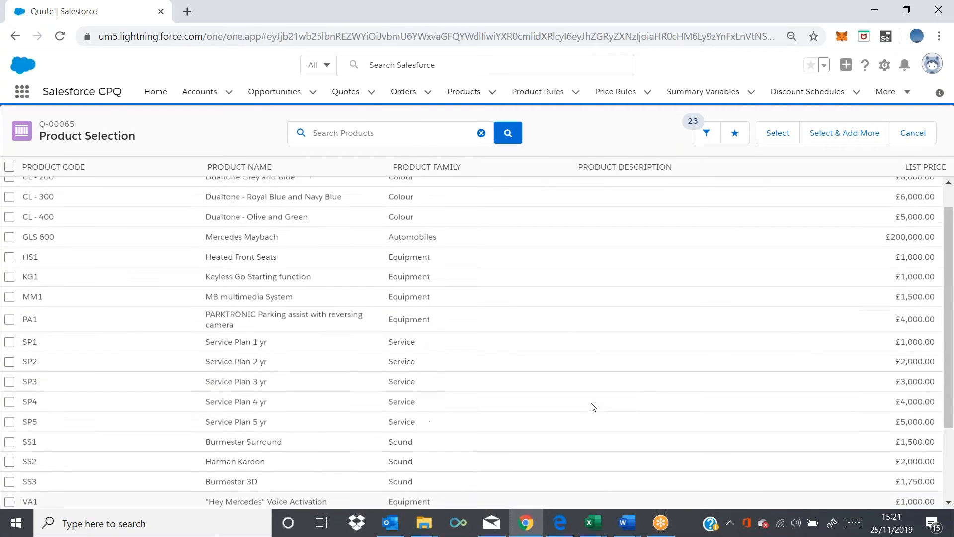
scroll(593, 407, up, 1)
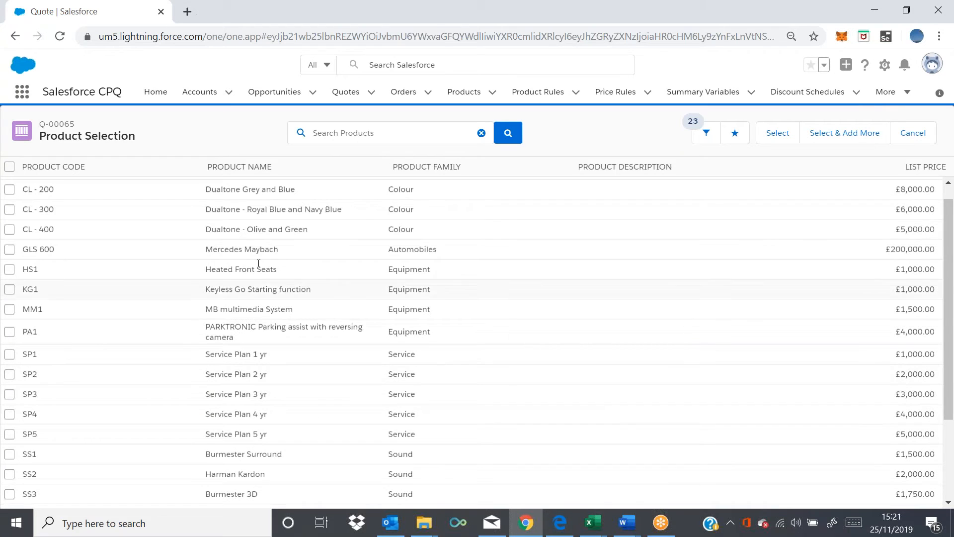
click(10, 249)
click(771, 137)
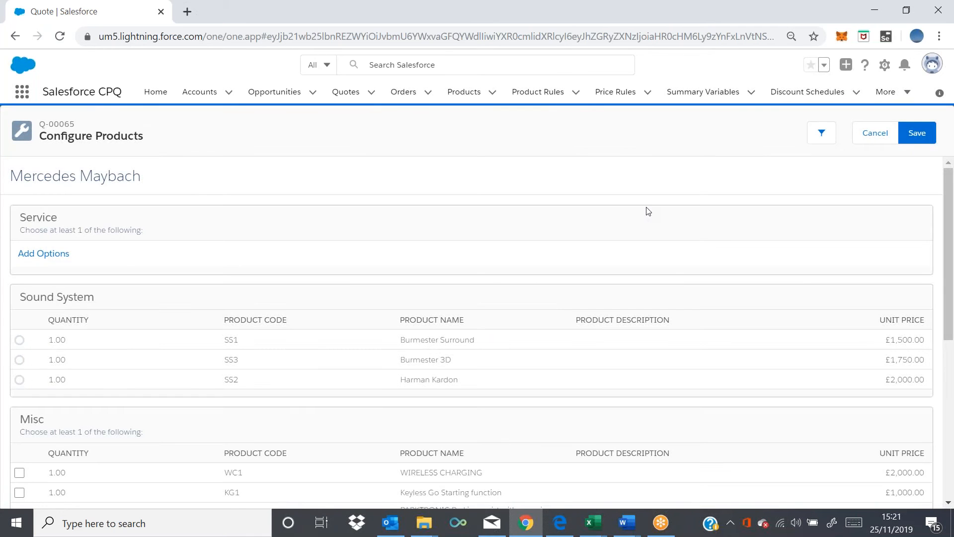
Review the Mercedes Maybach bundle's Service, Sound System, Misc, Colour and Wheels options
scroll(646, 209, down, 1)
scroll(646, 210, up, 1)
scroll(625, 317, down, 5)
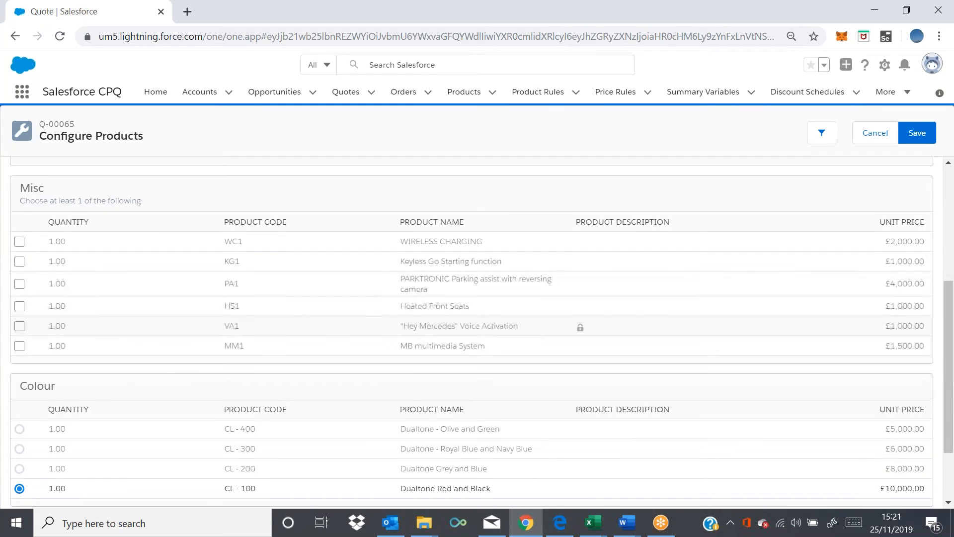
scroll(667, 382, down, 1)
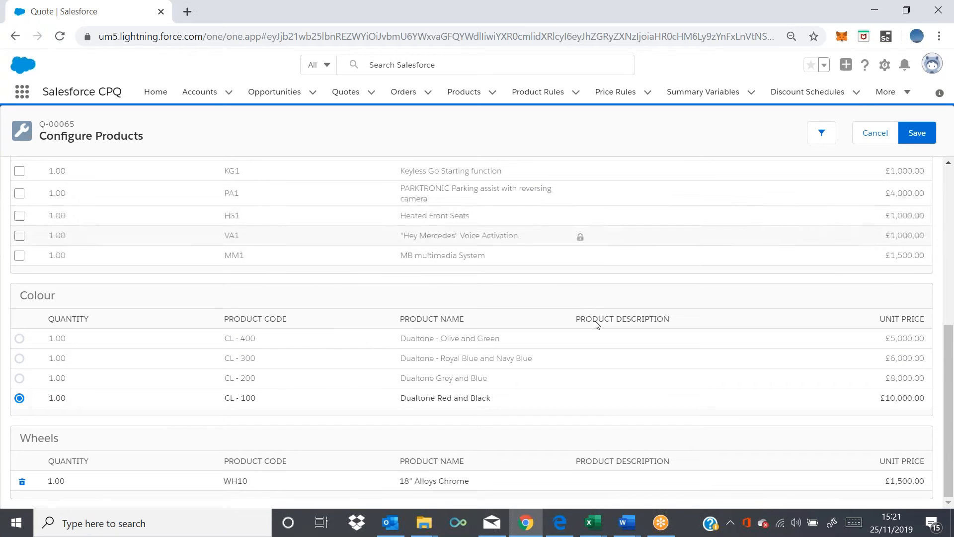
scroll(572, 466, up, 6)
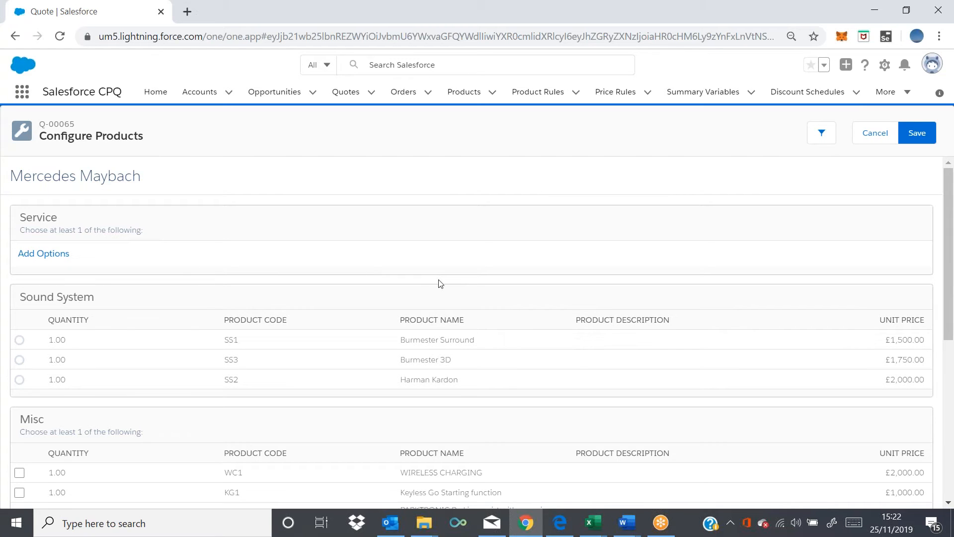
scroll(447, 305, down, 1)
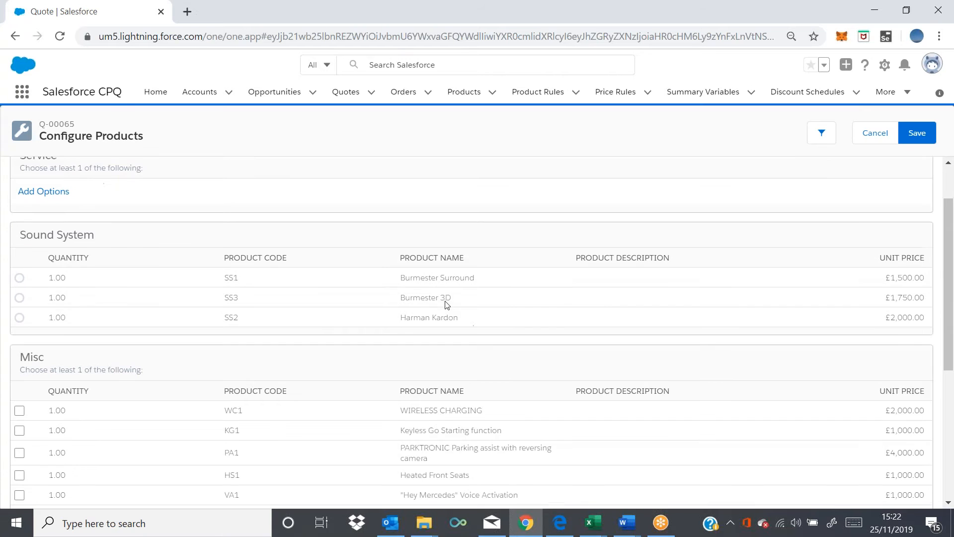
scroll(447, 305, down, 4)
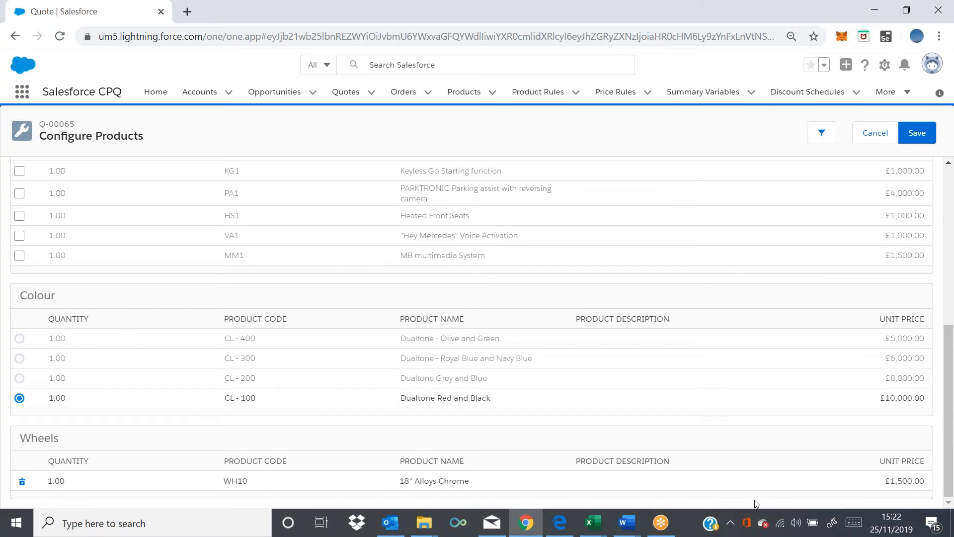
scroll(753, 498, up, 1)
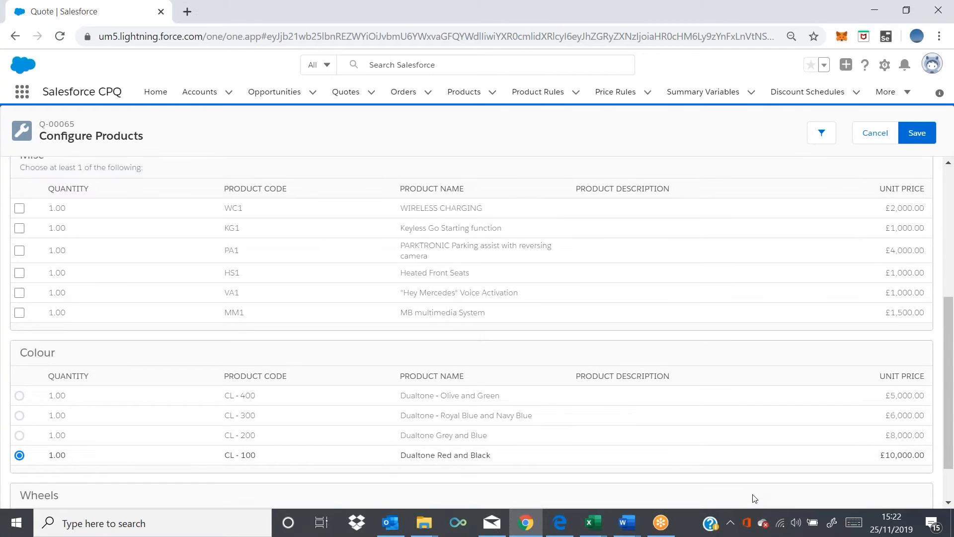
scroll(754, 498, up, 3)
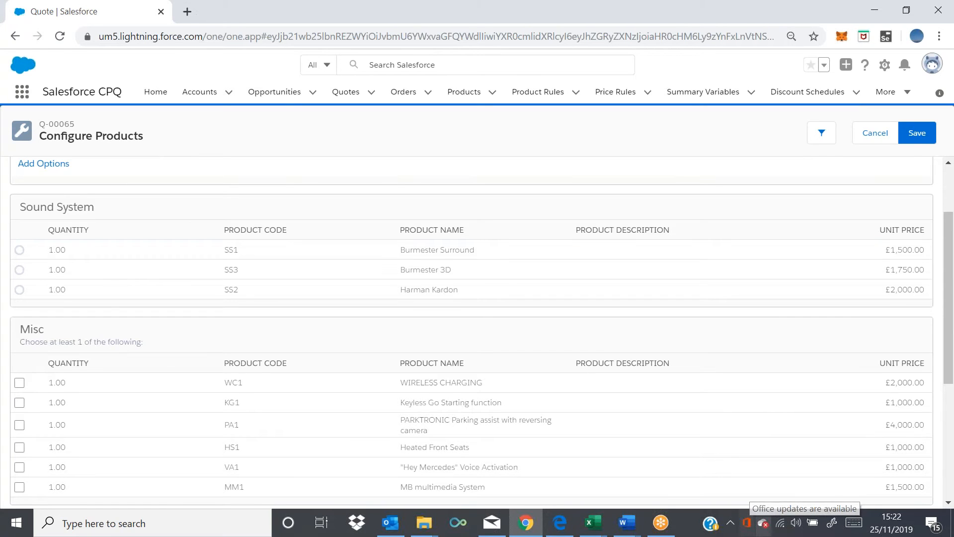
click(949, 503)
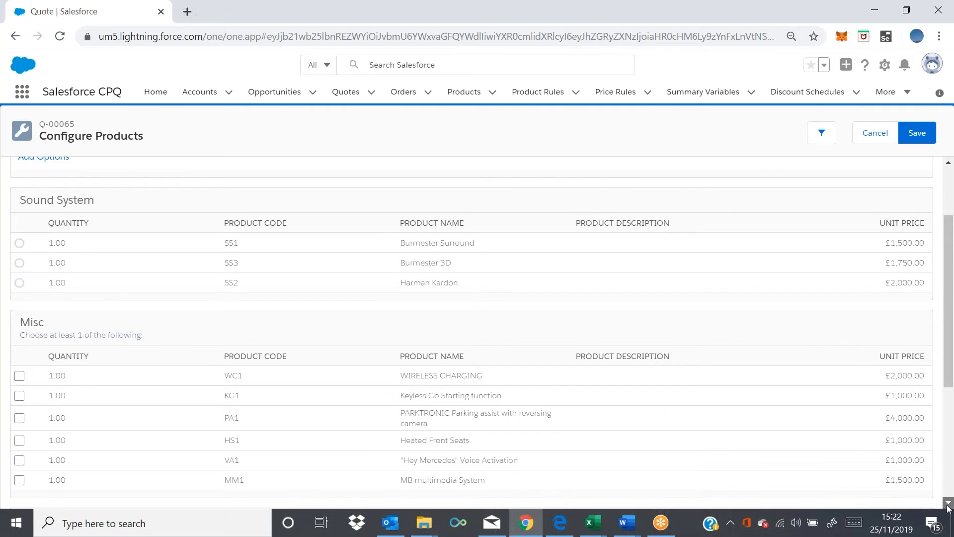
click(948, 504)
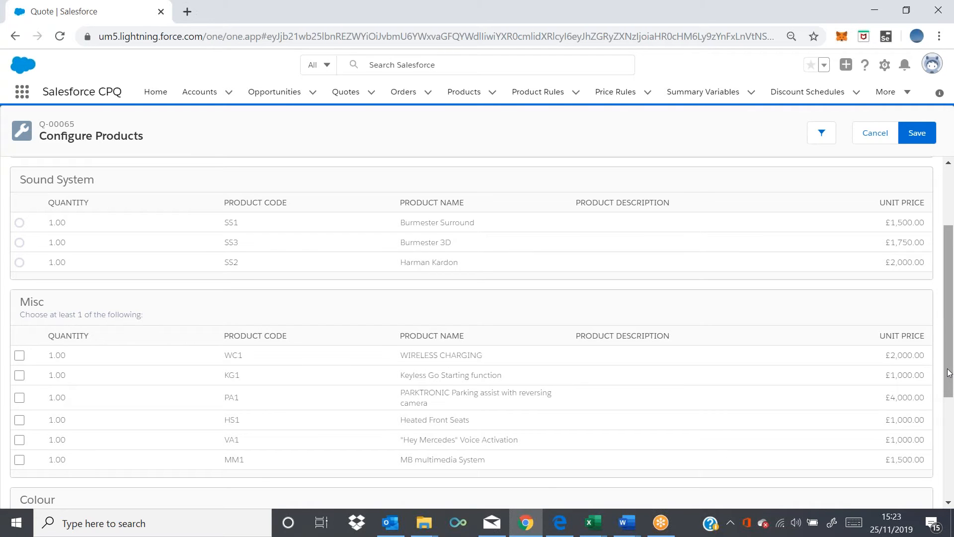
drag(949, 374, 949, 374)
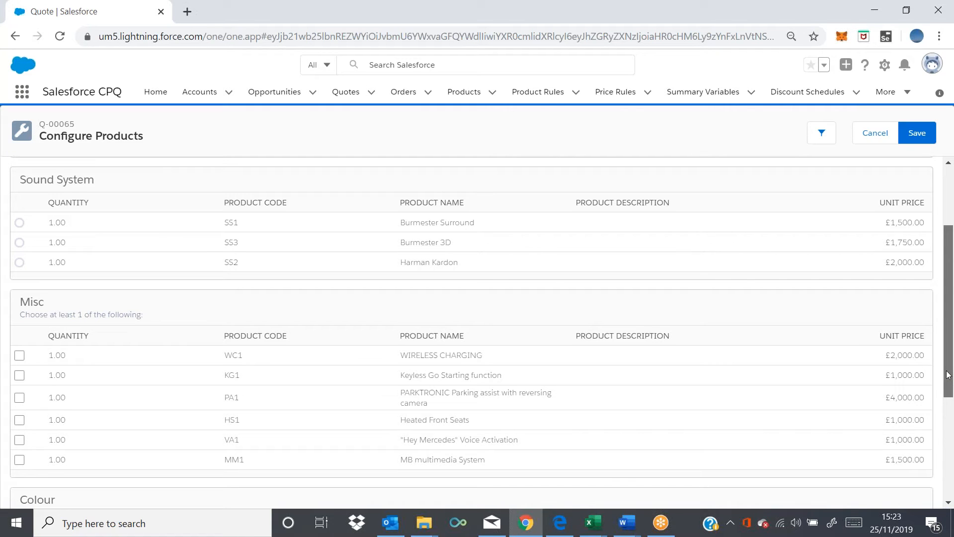
drag(947, 375, 947, 391)
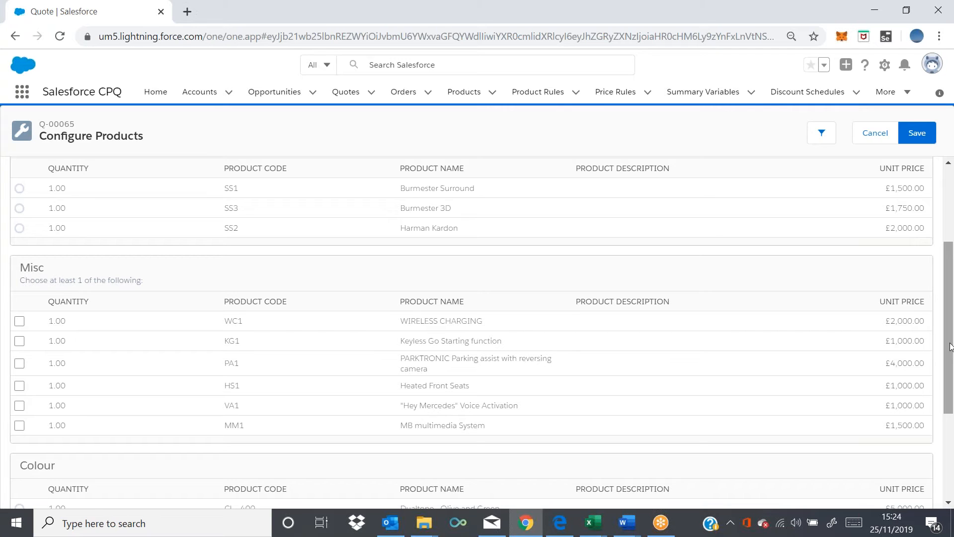
drag(950, 347, 951, 347)
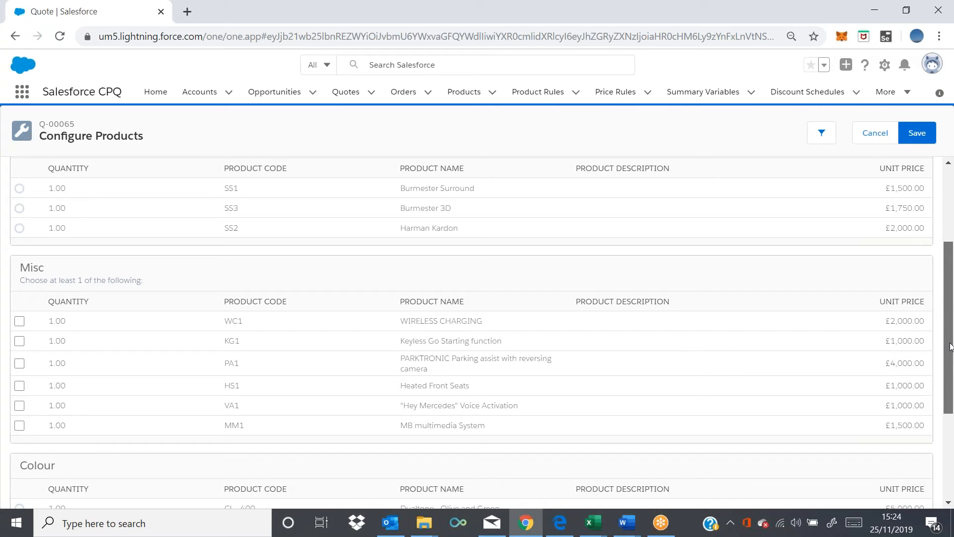
drag(950, 346, 950, 346)
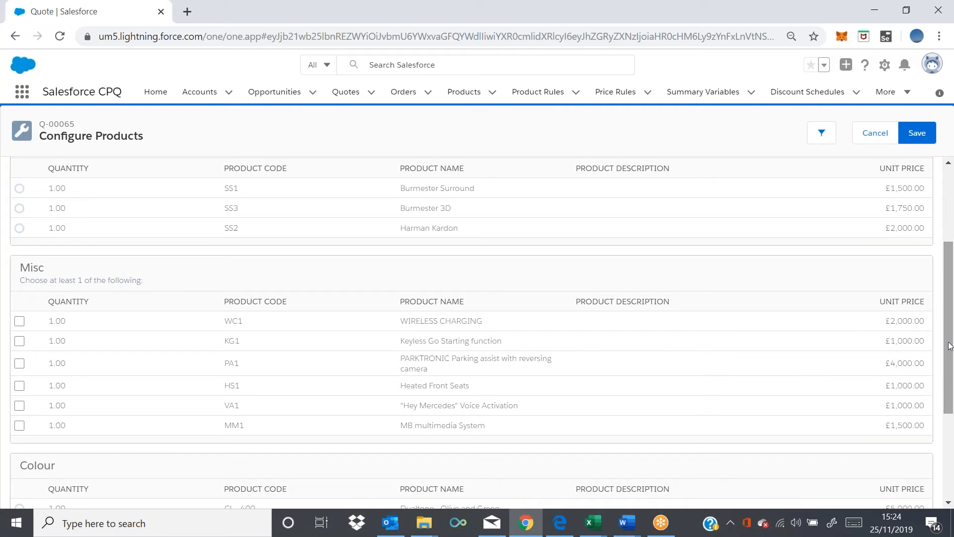
Start a new product rule and name it "Discount Offer on Keyless Start"
click(533, 93)
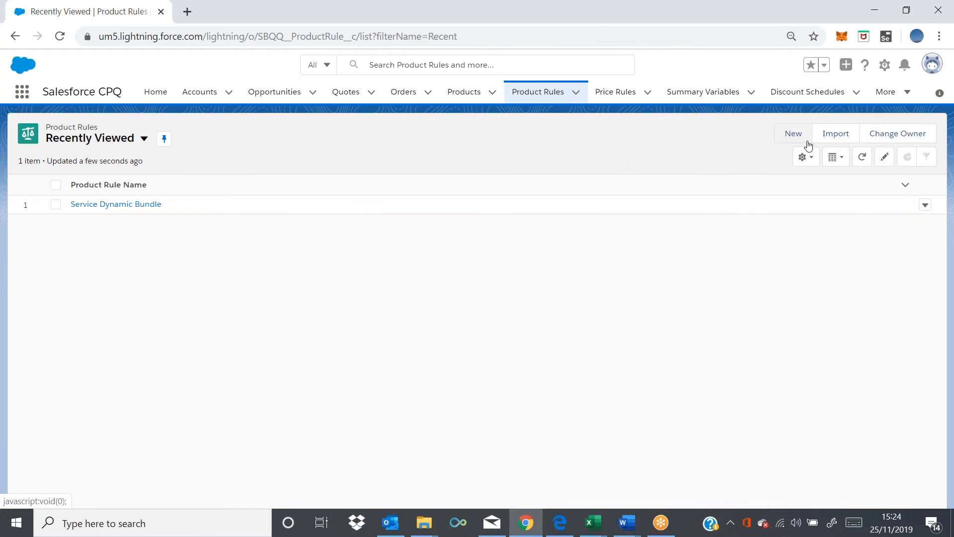
click(806, 141)
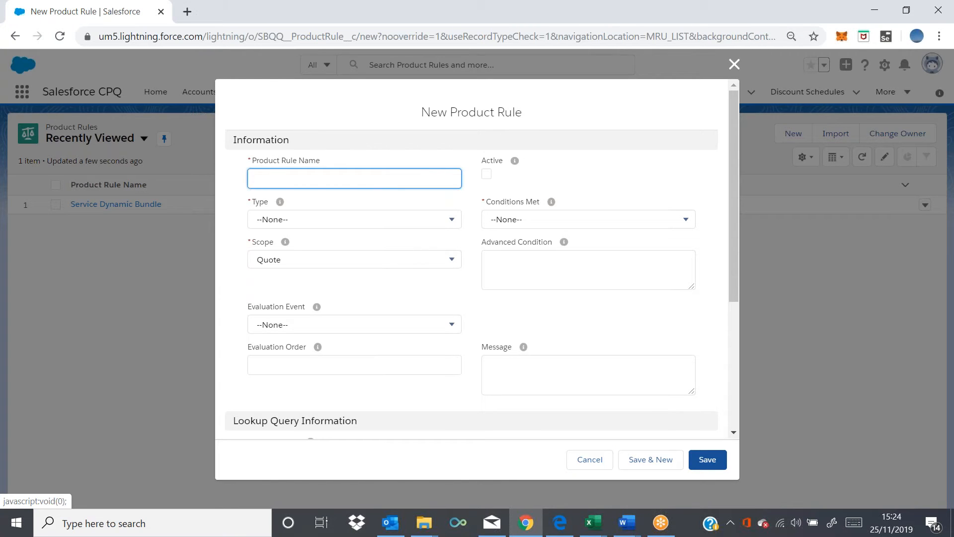
text(Discount Offer on Key)
key(BackSpace)
key(BackSpace)
key(BackSpace)
text(P)
text( Keyless)
text( Start)
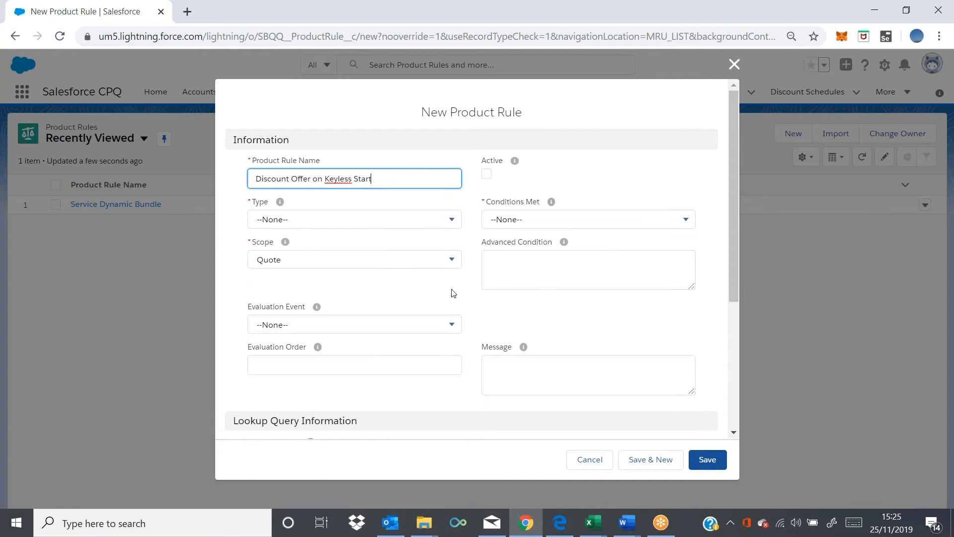
Make the product rule an active Alert with Conditions Met set to All and Evaluation Event set to Always
click(422, 223)
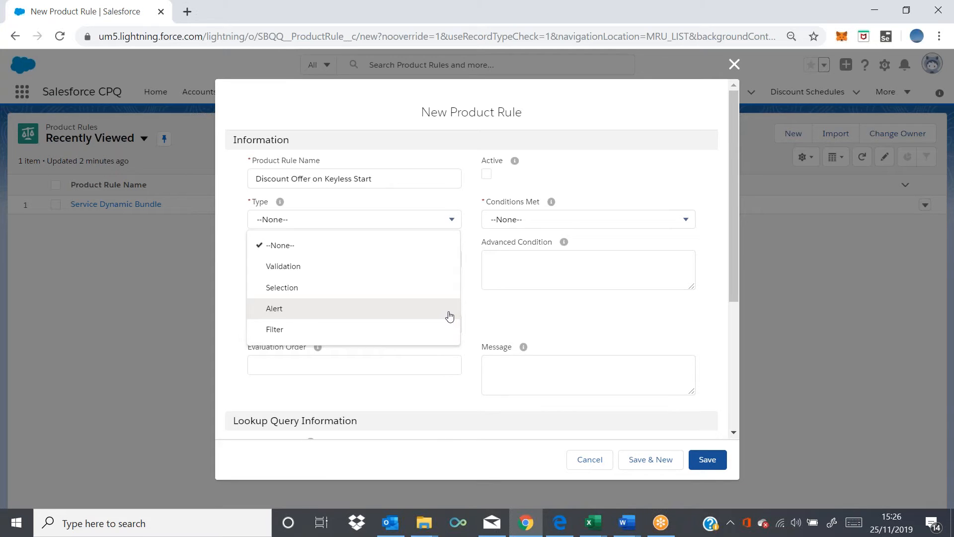
click(450, 314)
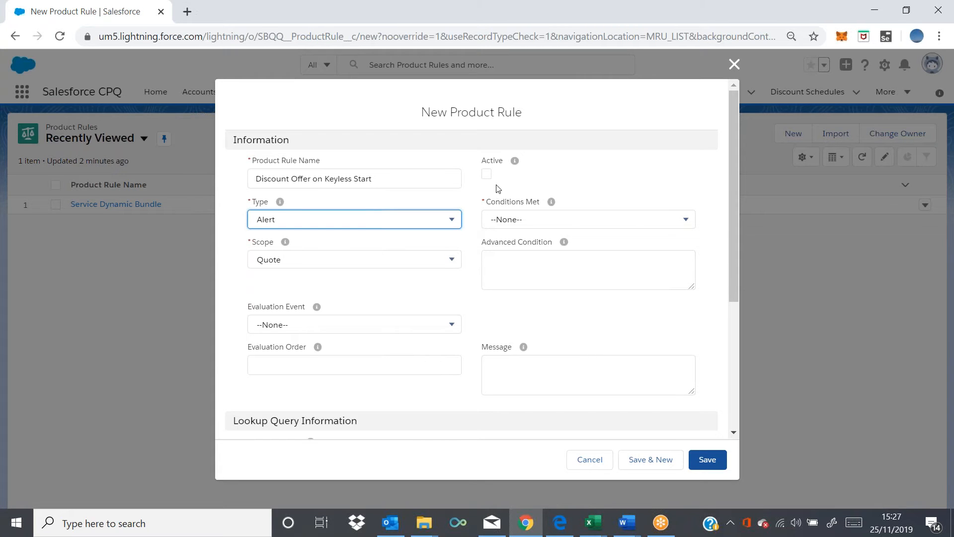
click(486, 174)
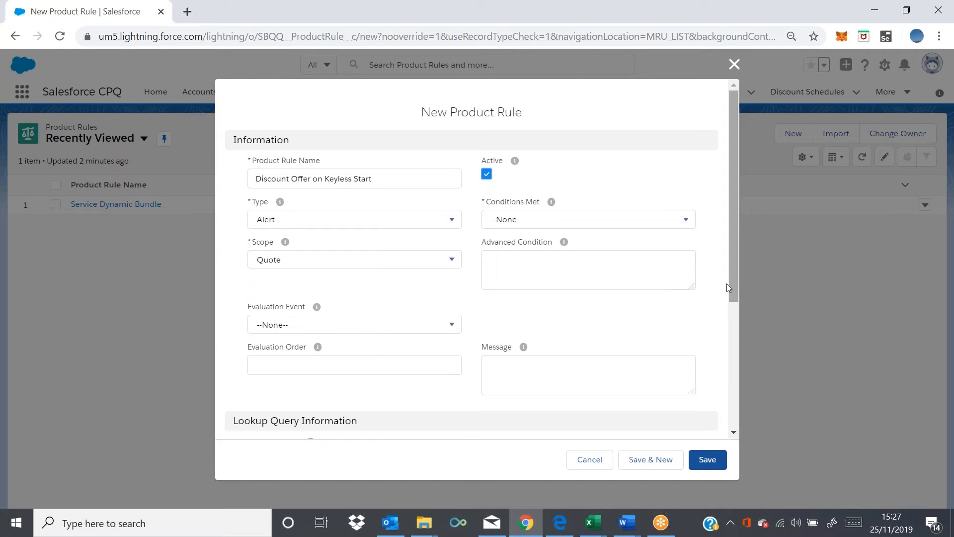
click(685, 228)
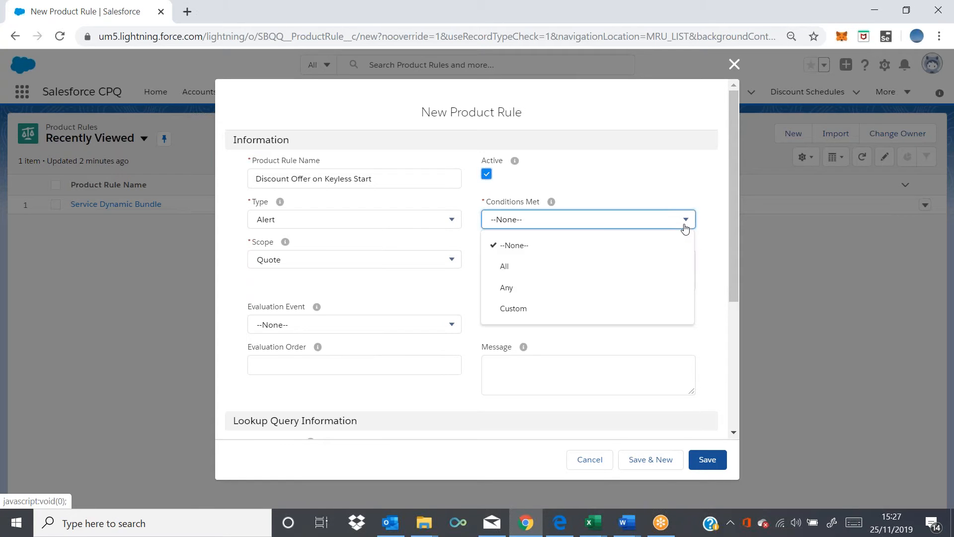
click(678, 268)
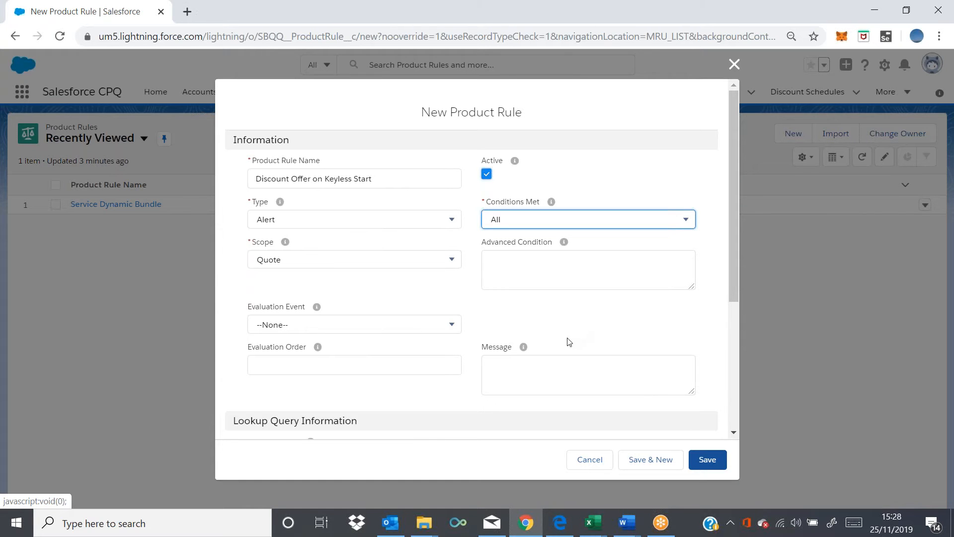
click(456, 330)
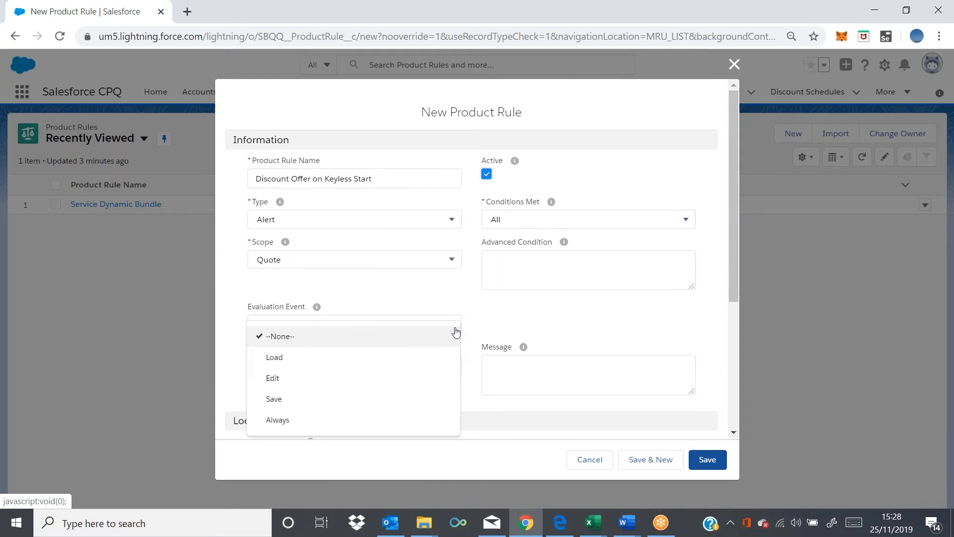
click(416, 421)
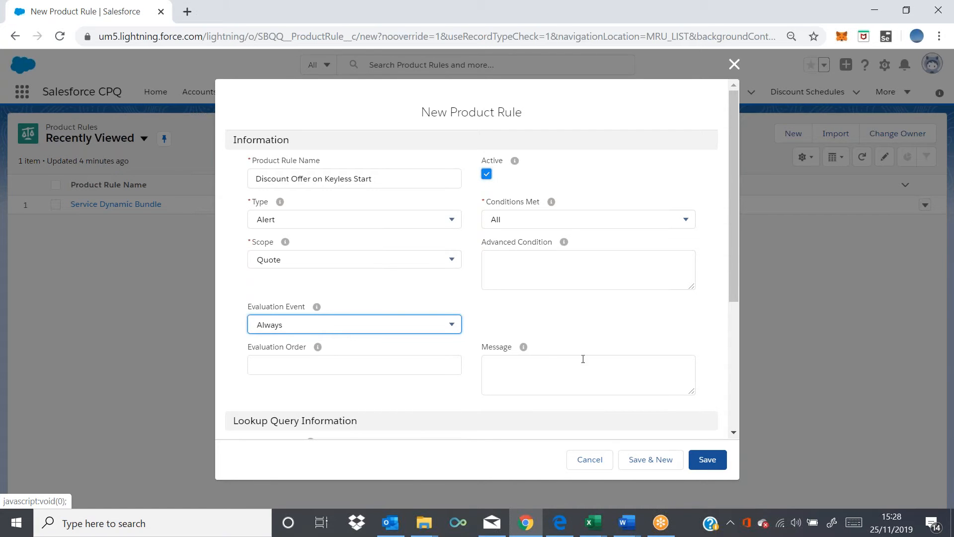
Enter the rule message "There is a discounted offer on the keyless start, are you sure you don't want to buy it?"
drag(732, 268, 739, 278)
click(606, 365)
text(Ther)
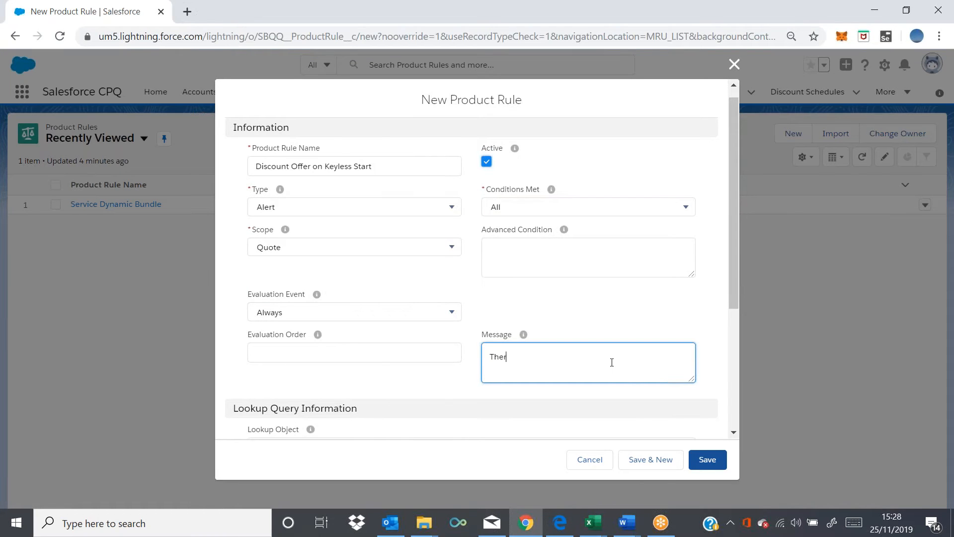
text(e is a discounted offer on the keyless start, are you sure you dont want to buy it?)
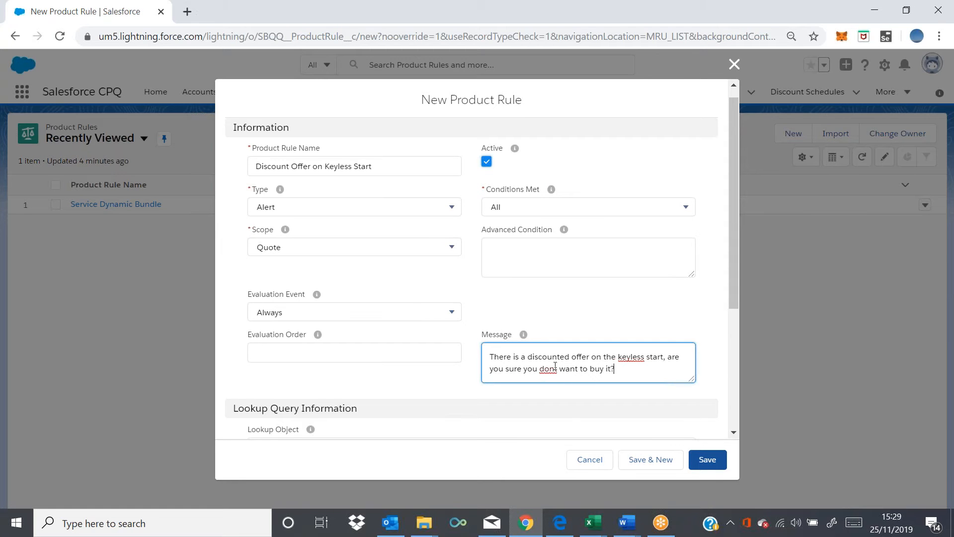
text(')
Set the rule's Evaluation Event to Save and capitalise "Keyless" in the message
click(401, 312)
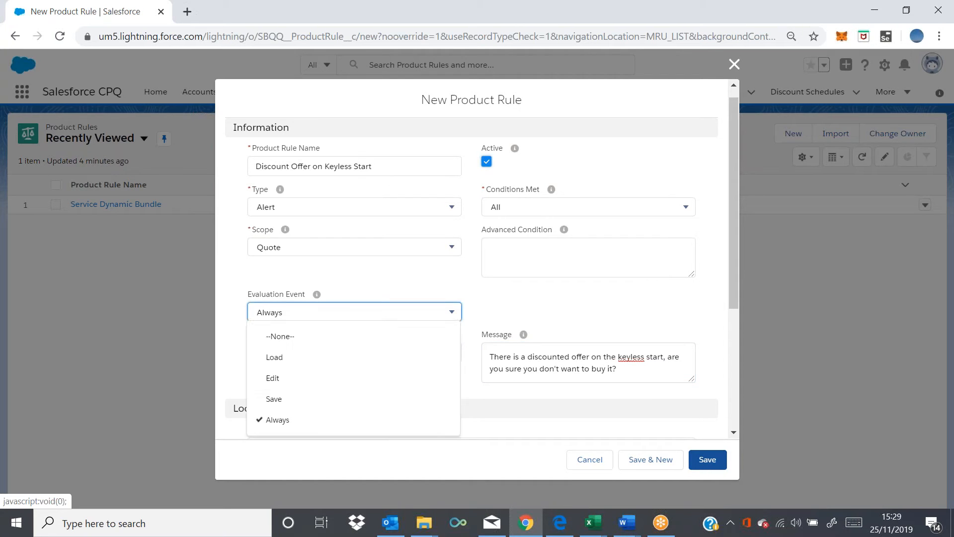
click(400, 401)
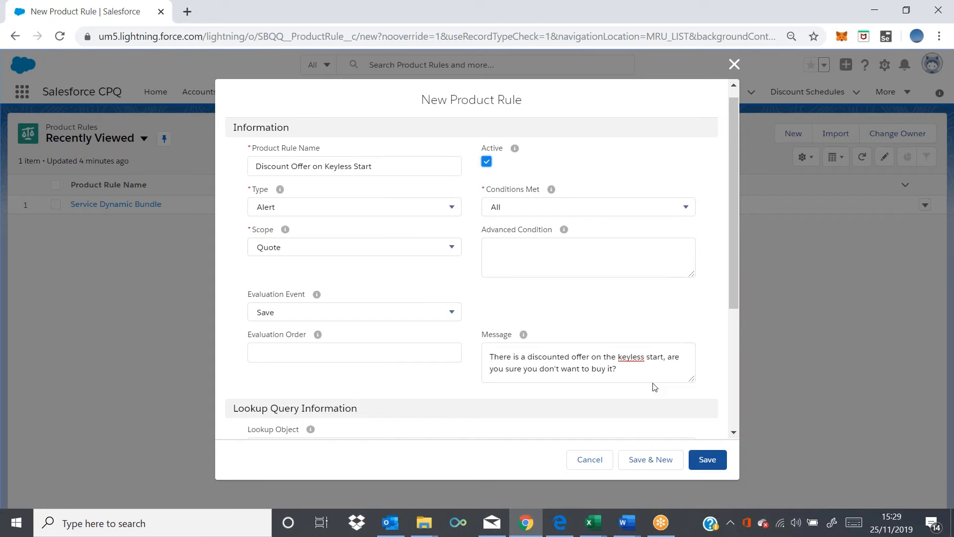
click(625, 354)
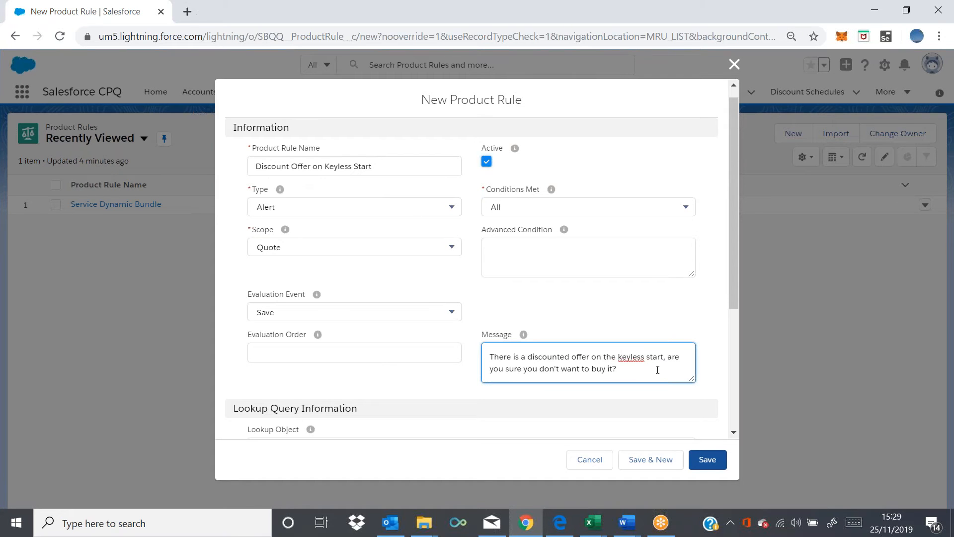
key(BackSpace)
text(K)
click(663, 397)
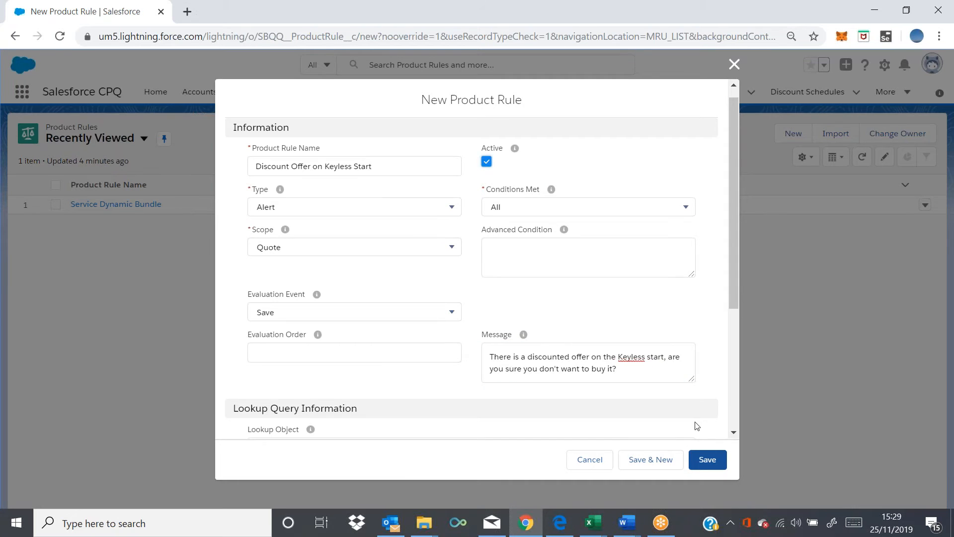
Save the new product rule with its lookup query information left blank
click(937, 400)
drag(734, 301, 735, 366)
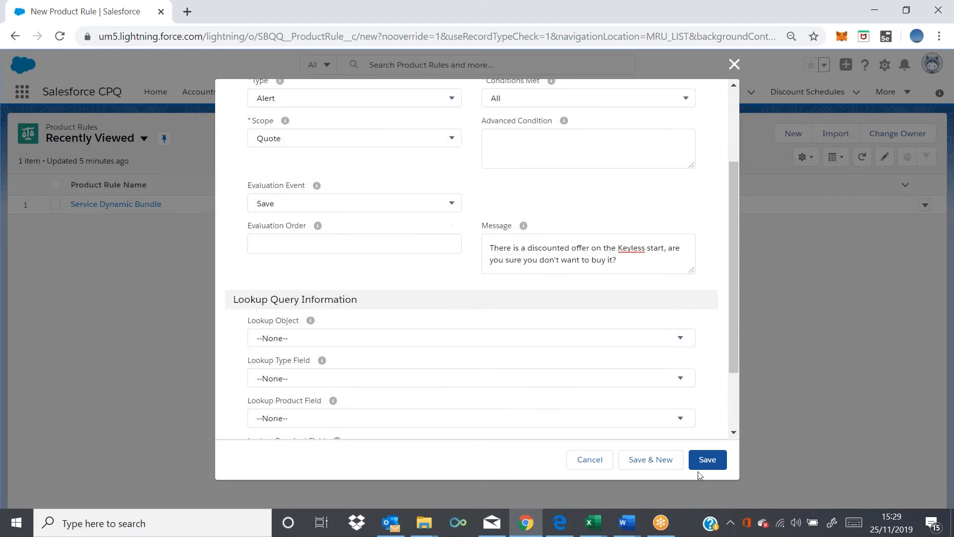
click(708, 460)
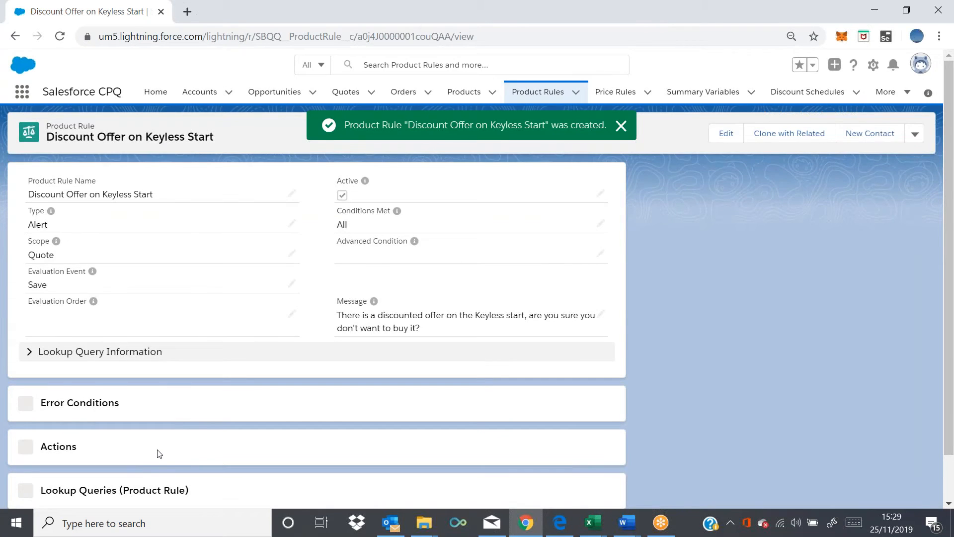
scroll(159, 453, down, 1)
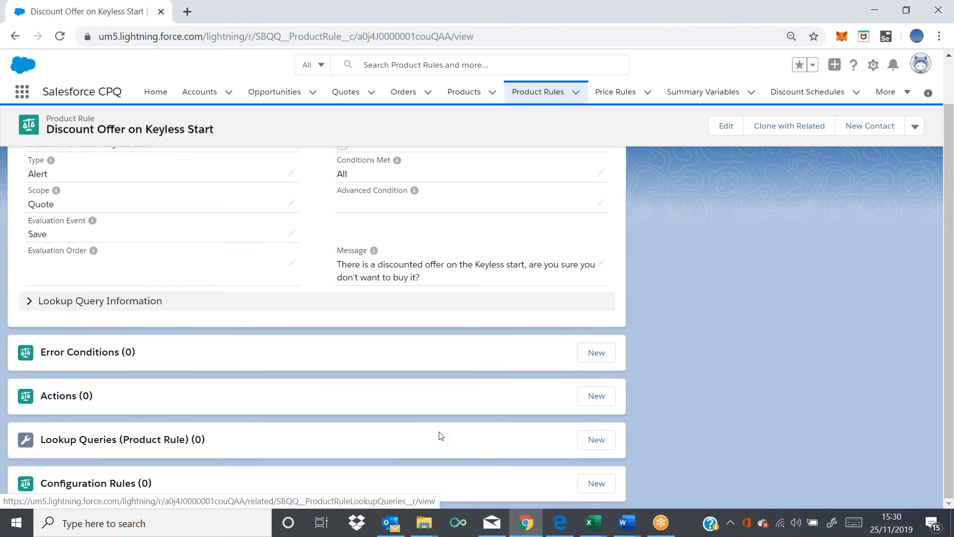
click(608, 398)
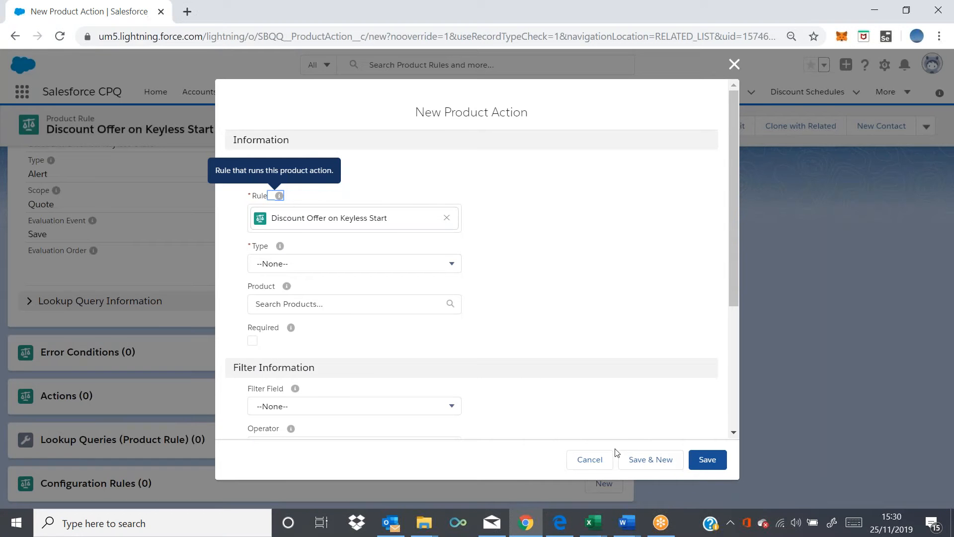
click(594, 459)
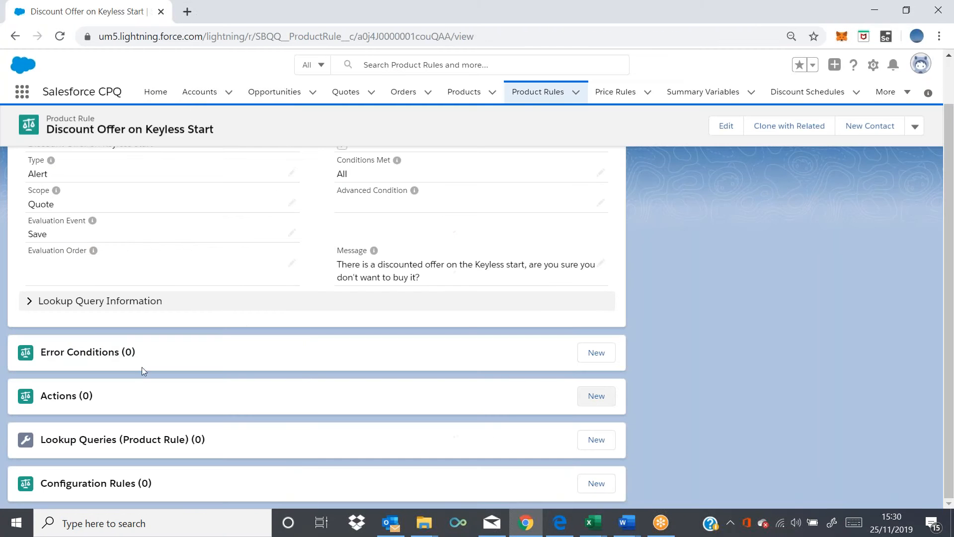
Start a new error condition for the keyless start rule, with Product Option as tested object and SBQQ__ProductCode__c as tested field
click(109, 362)
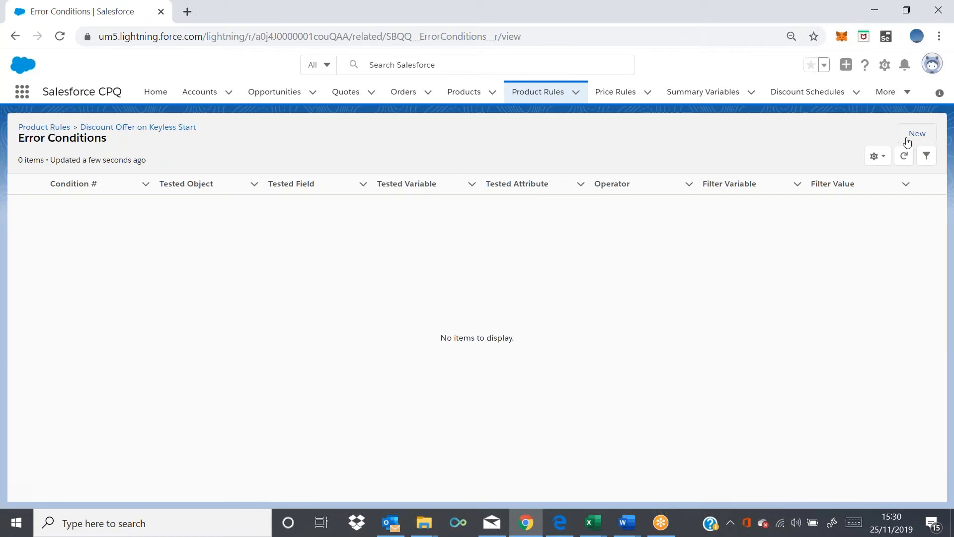
click(918, 134)
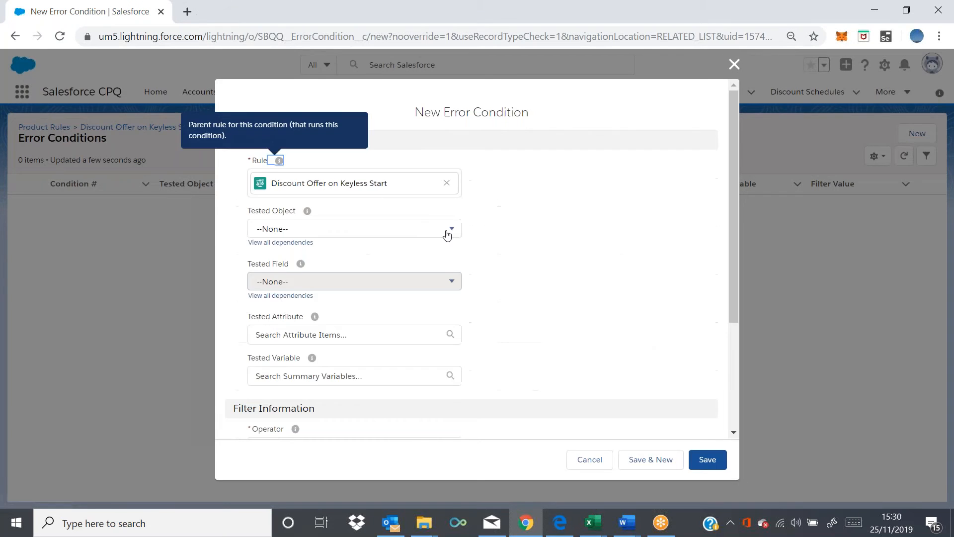
click(447, 231)
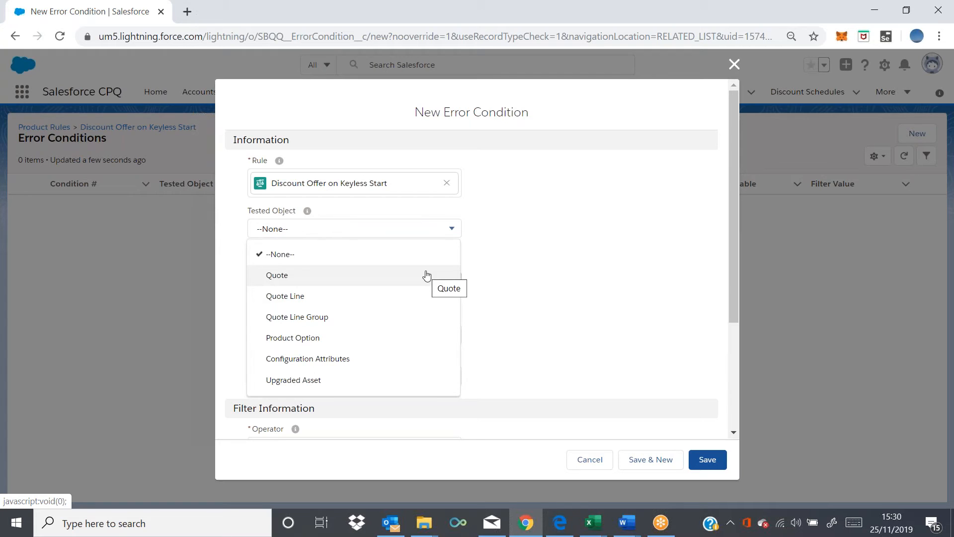
click(550, 277)
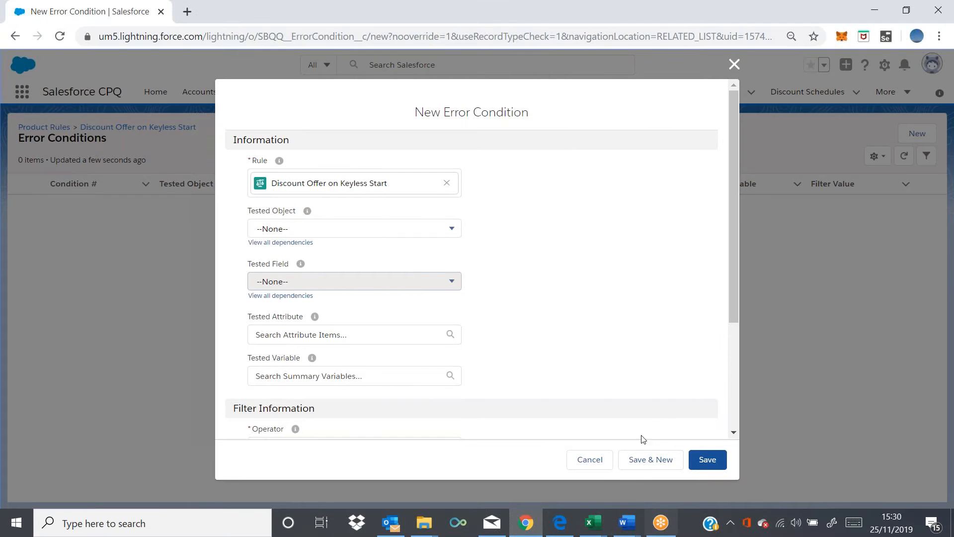
click(454, 234)
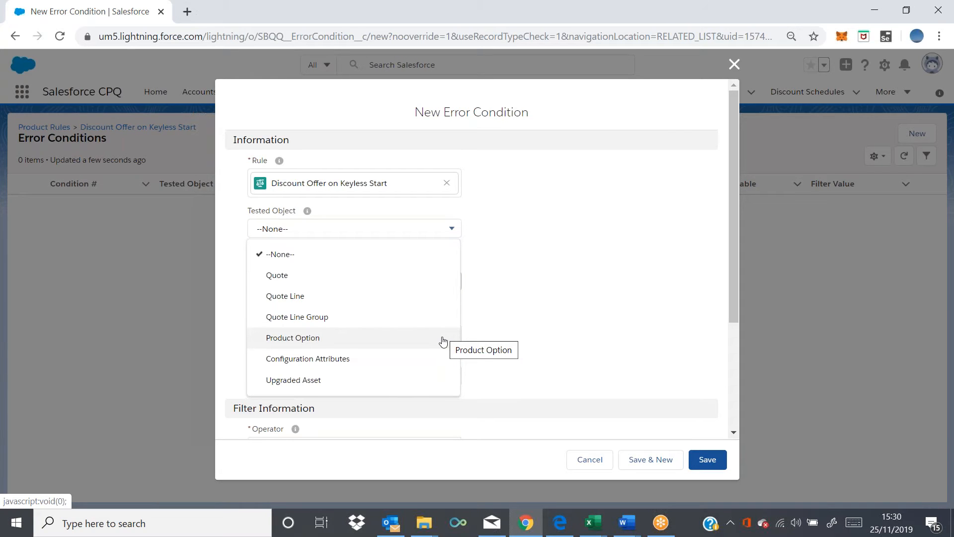
click(443, 341)
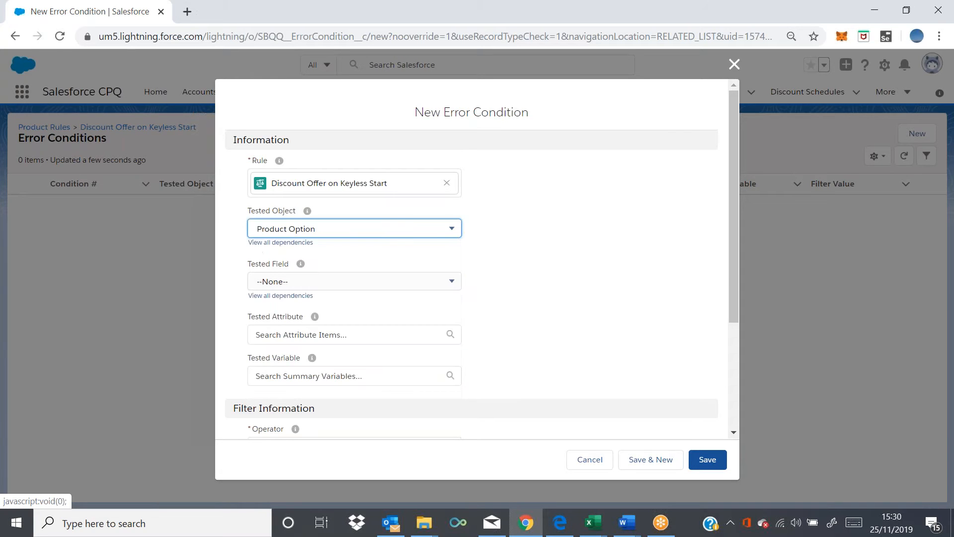
click(452, 285)
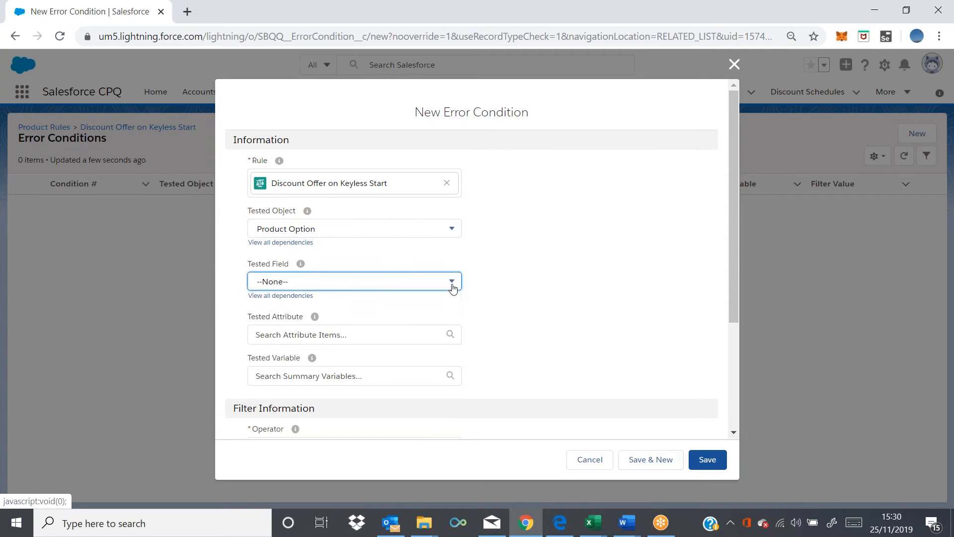
click(452, 287)
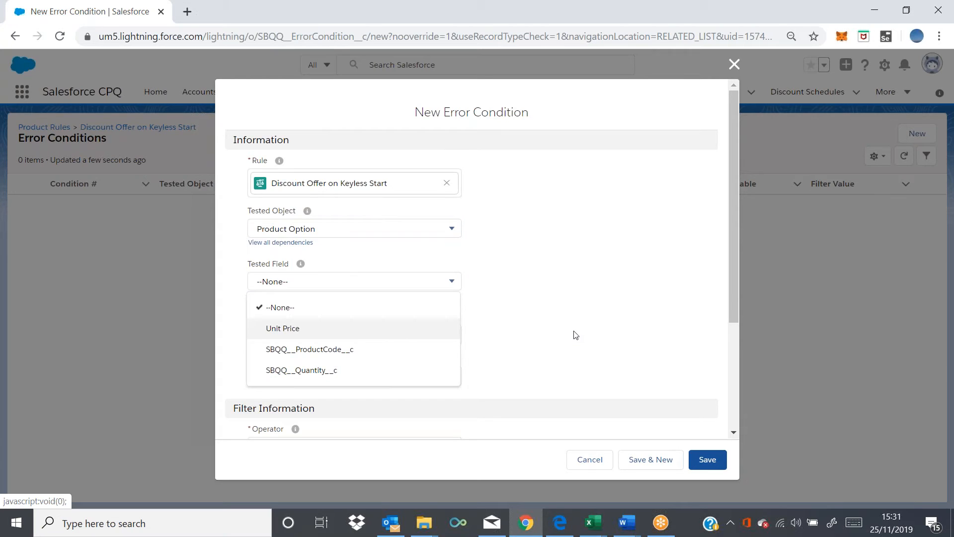
click(408, 357)
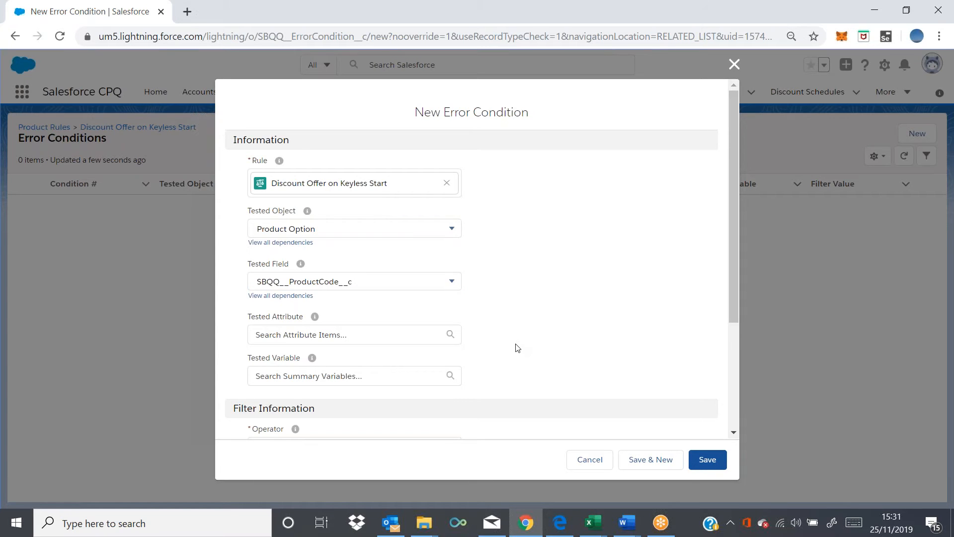
scroll(518, 348, down, 1)
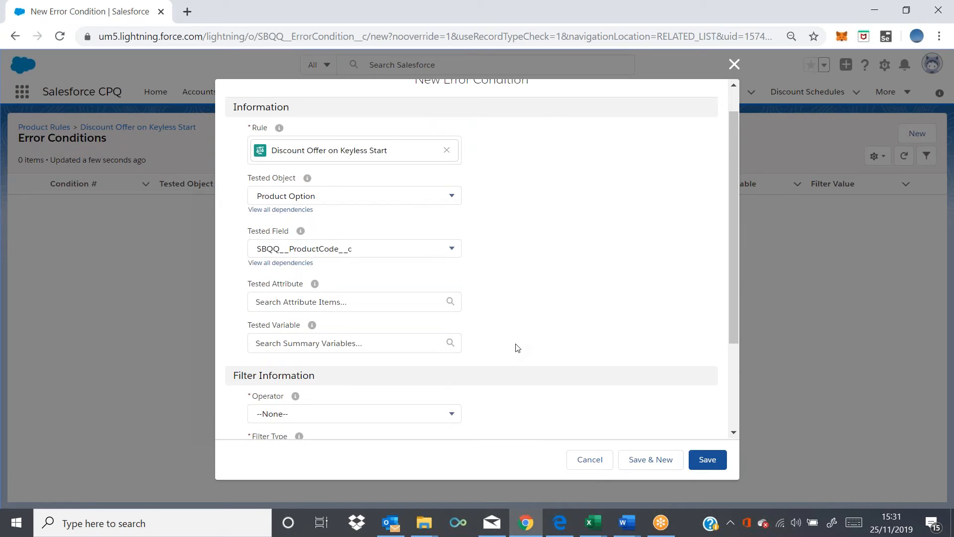
Set the filter operator of the new error condition to equals
scroll(517, 348, down, 2)
scroll(518, 348, down, 1)
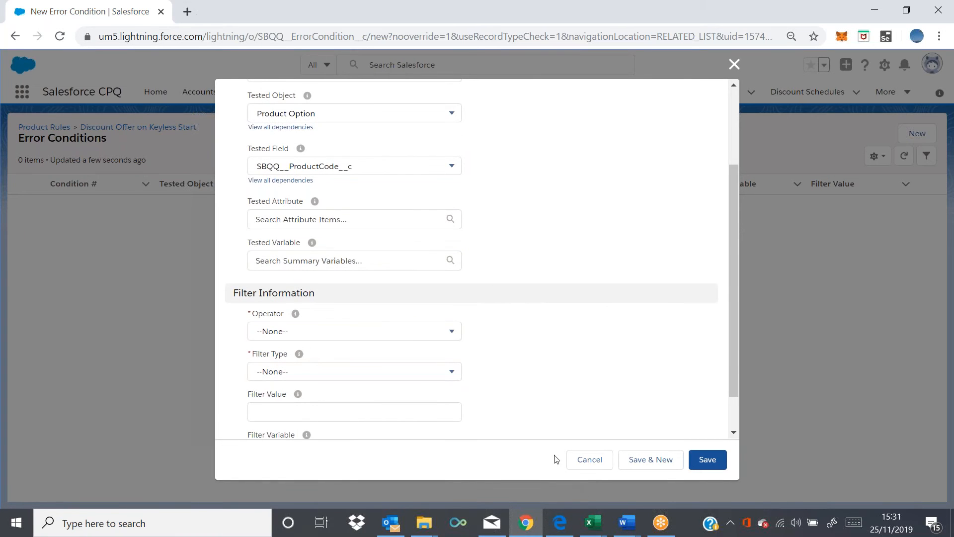
click(439, 223)
click(555, 288)
click(433, 335)
click(433, 334)
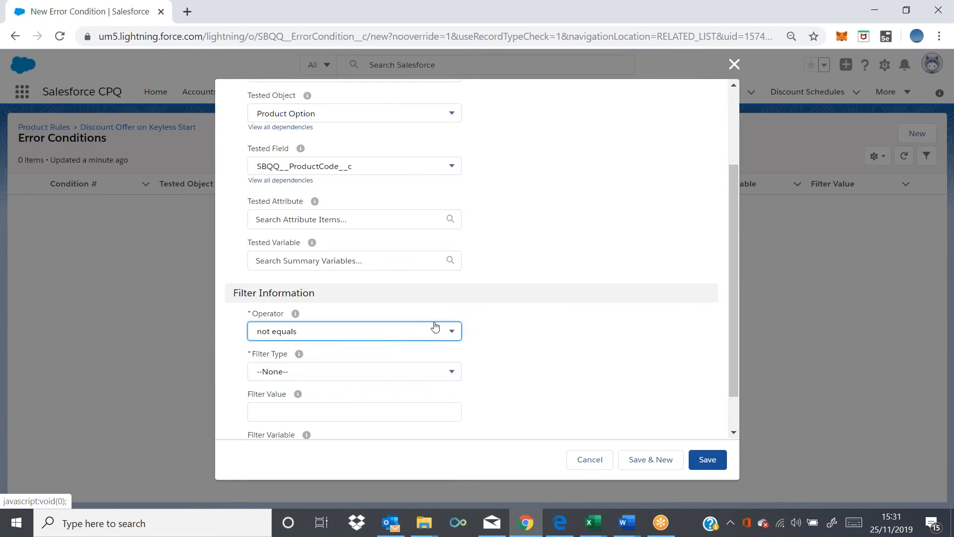
click(435, 327)
click(430, 322)
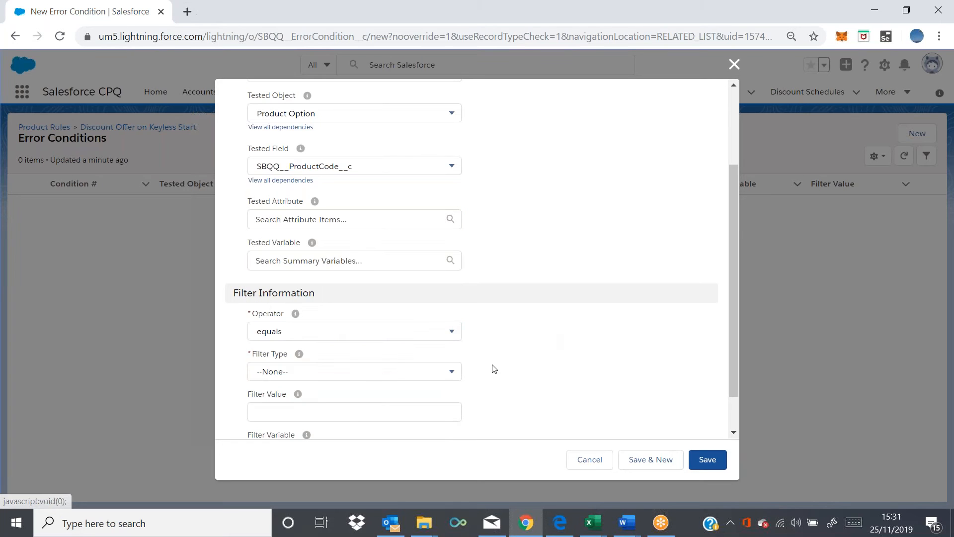
click(443, 381)
click(527, 350)
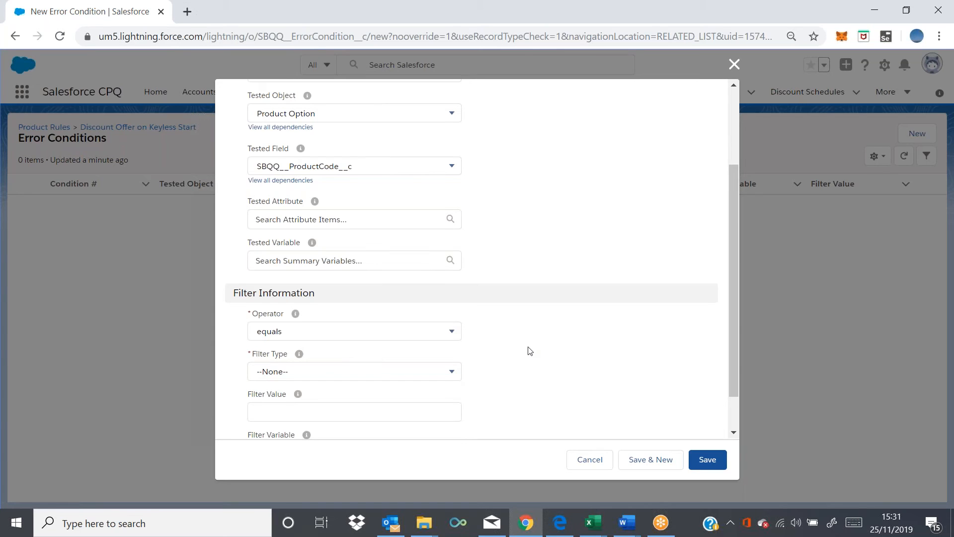
Set the Filter Type to Value with filter value KG1 and try to save the error condition
scroll(532, 354, down, 1)
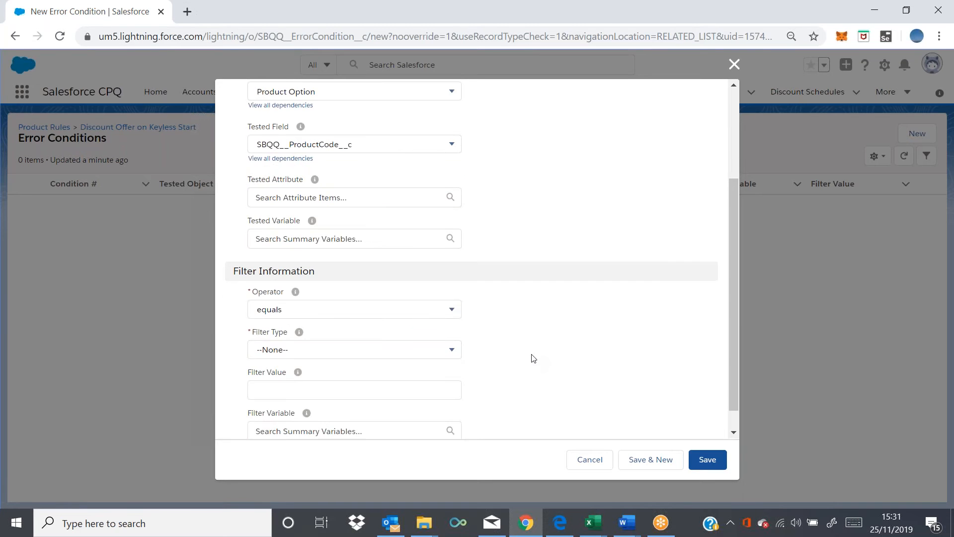
scroll(533, 357, down, 1)
click(450, 326)
click(408, 391)
click(416, 370)
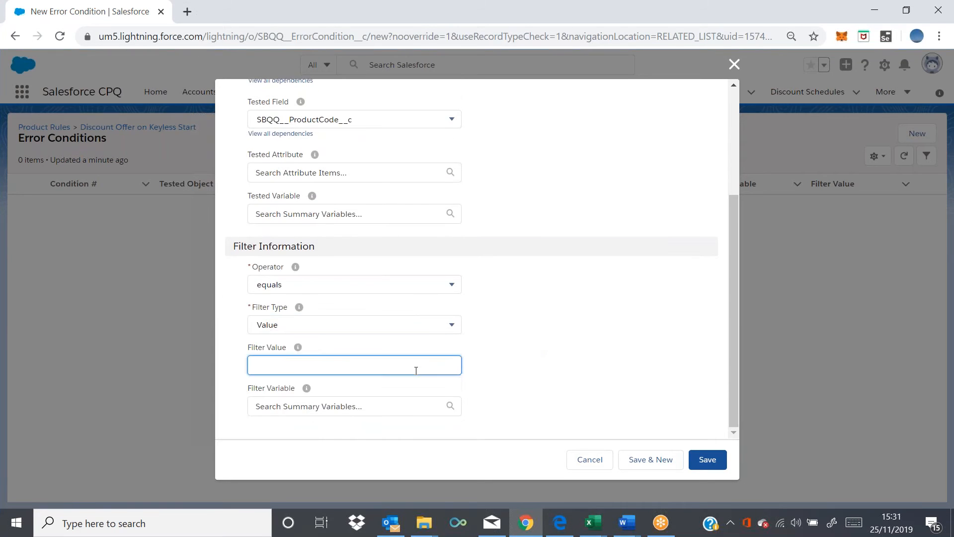
text(KG 1)
key(BackSpace)
key(BackSpace)
text(1)
click(643, 469)
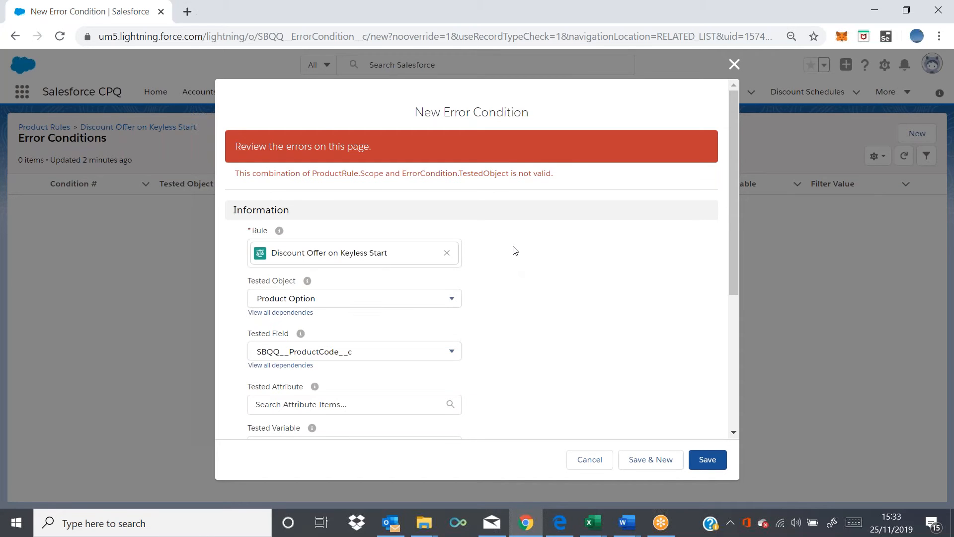
Check the available Tested Object options and discard the unsaved error condition
click(454, 307)
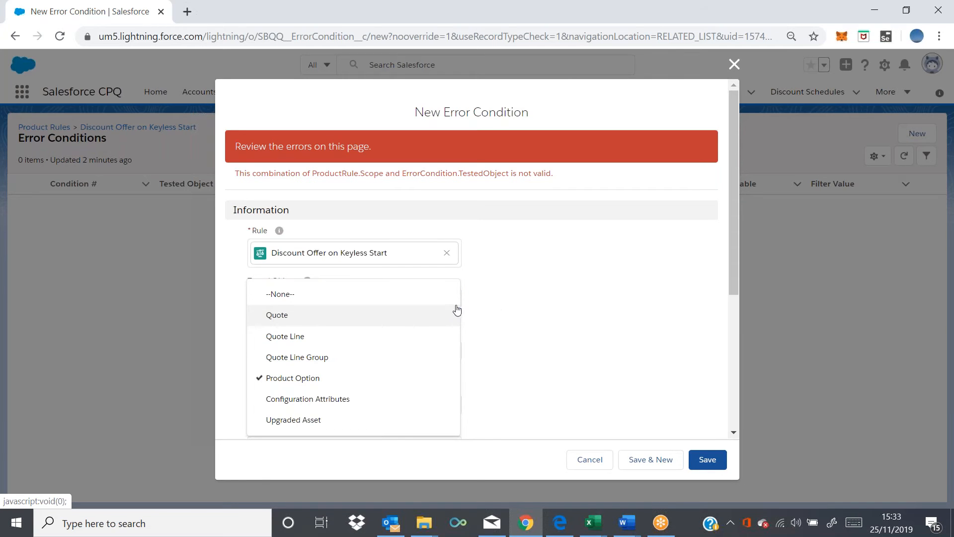
click(520, 316)
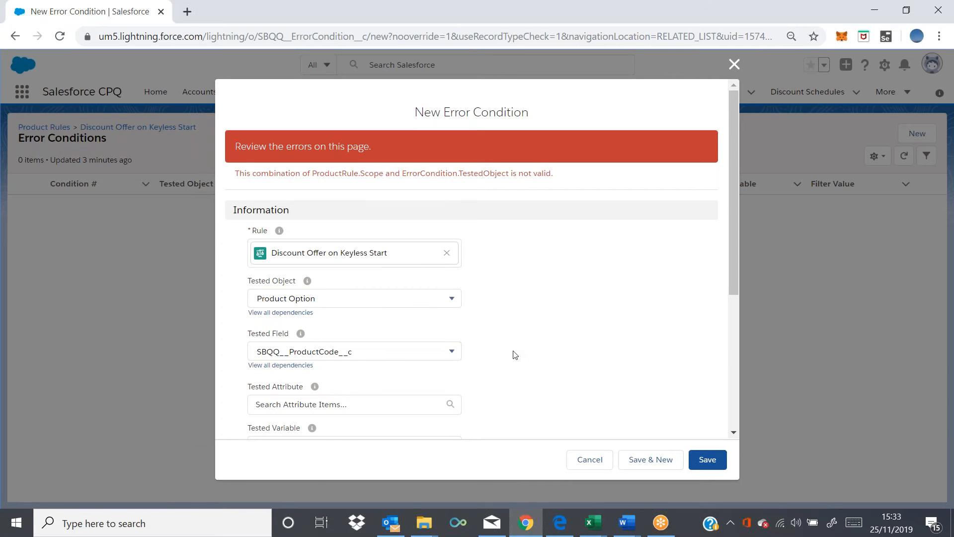
scroll(511, 353, down, 2)
scroll(517, 365, up, 2)
click(449, 258)
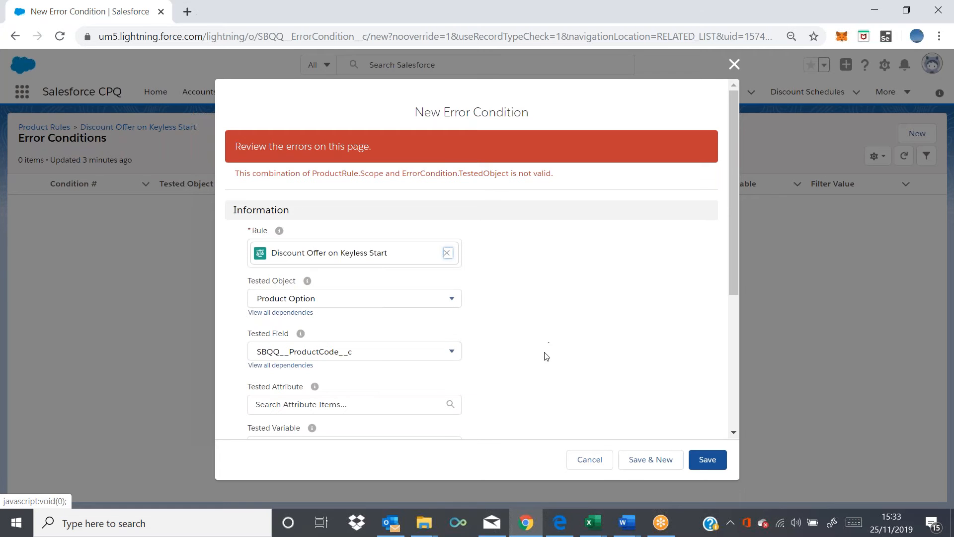
click(606, 468)
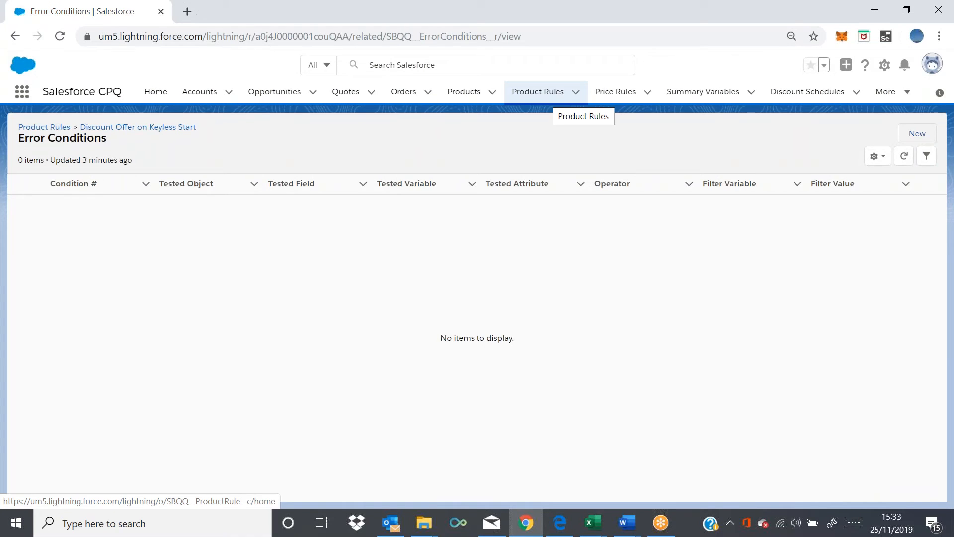
Open the Discount Offer on Keyless Start product rule, change its Scope to Product and save the rule
click(33, 127)
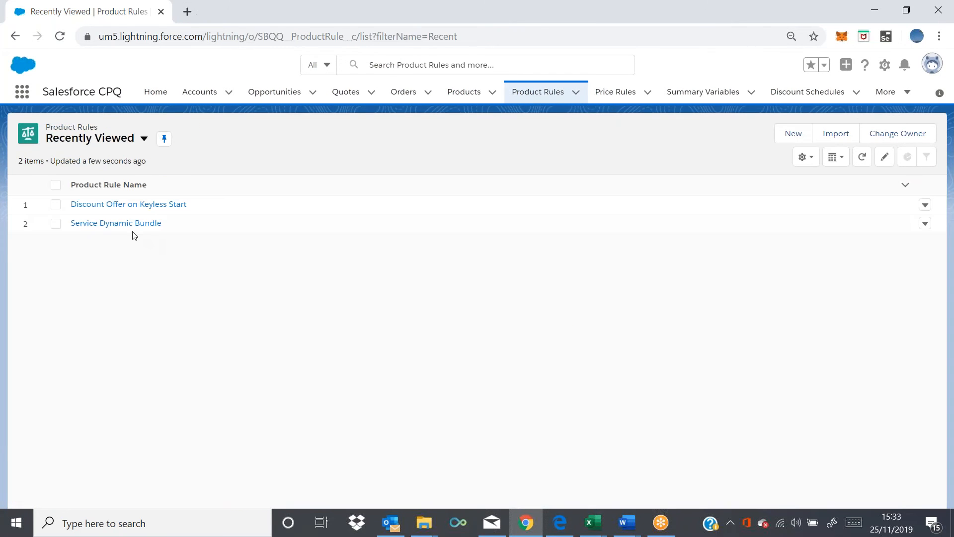
click(129, 204)
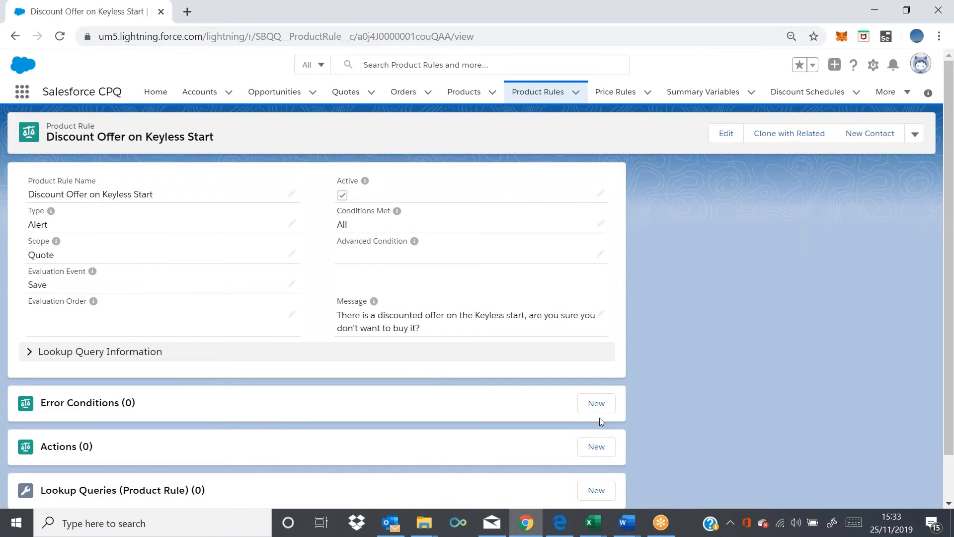
click(292, 254)
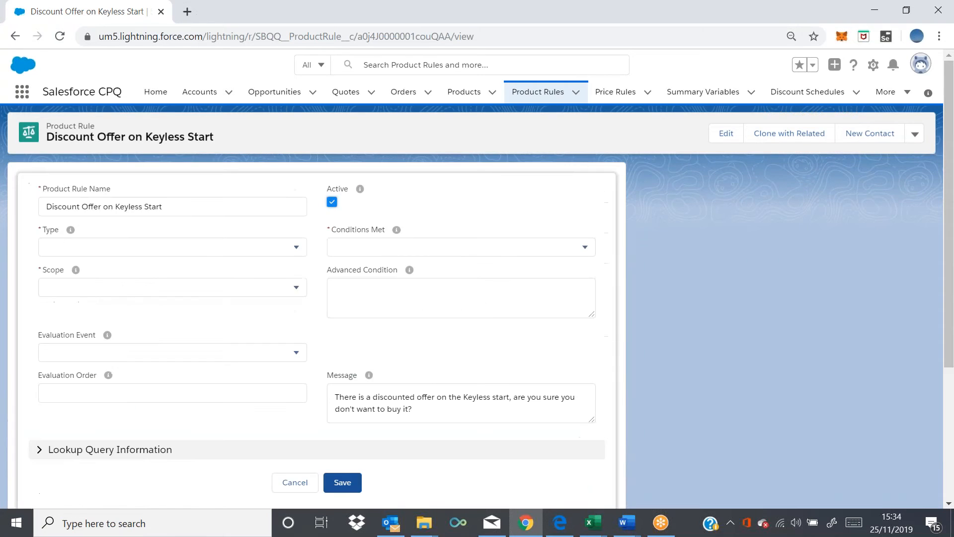
click(237, 319)
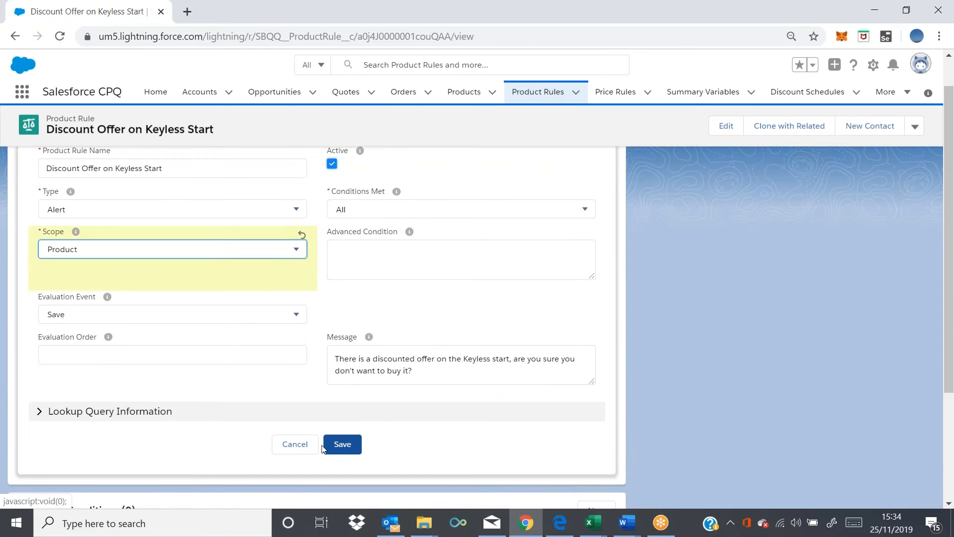
click(342, 445)
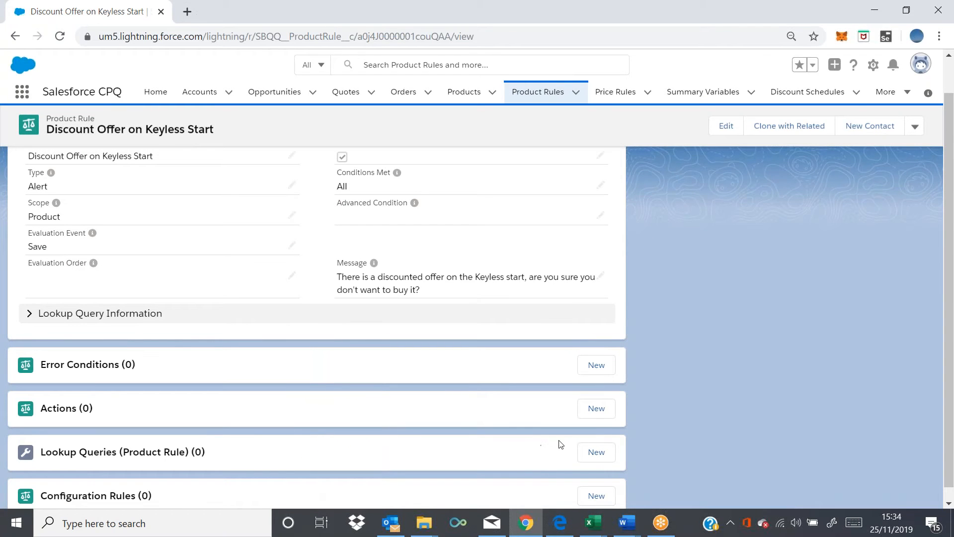
Start a new error condition on the rule with Product Option as Tested Object and SBQQ__ProductCode__c as Tested Field
click(596, 366)
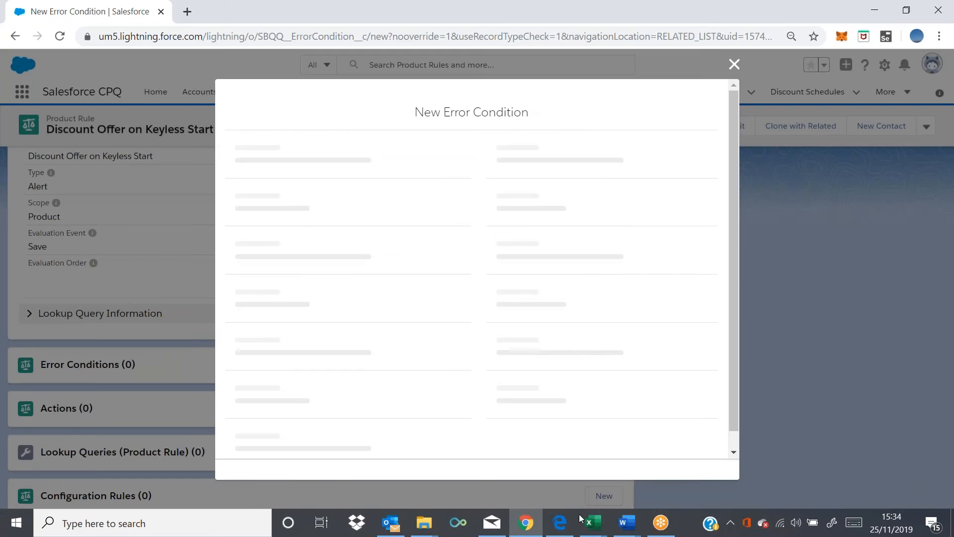
click(368, 228)
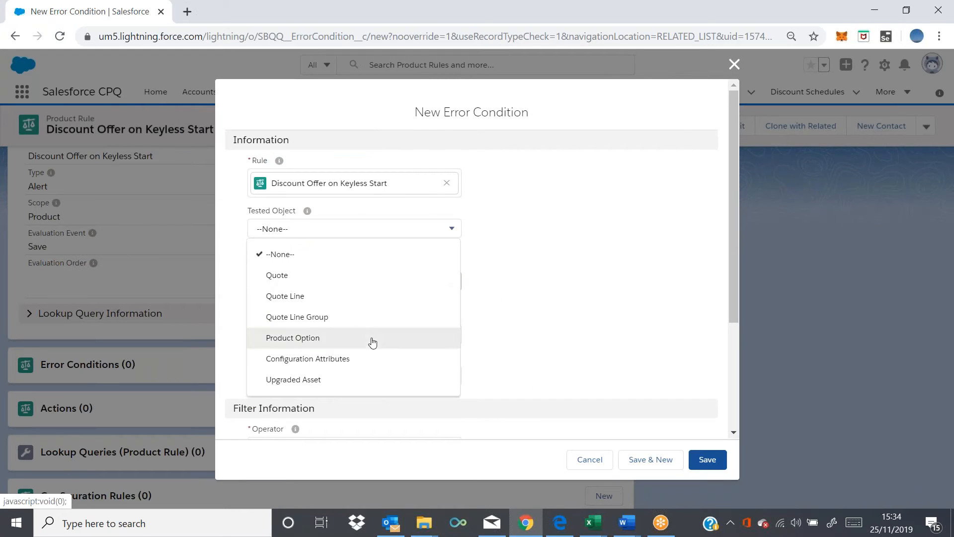
click(373, 342)
click(407, 291)
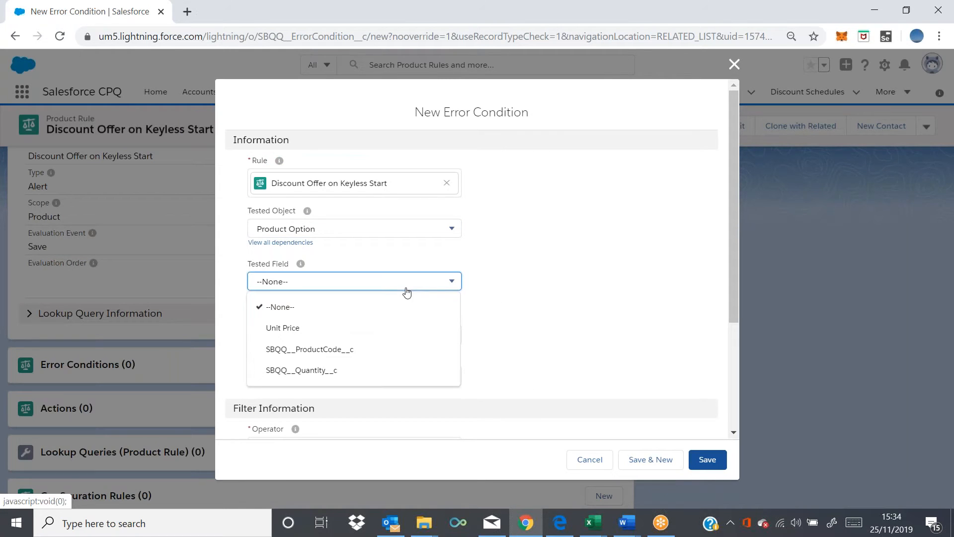
click(378, 350)
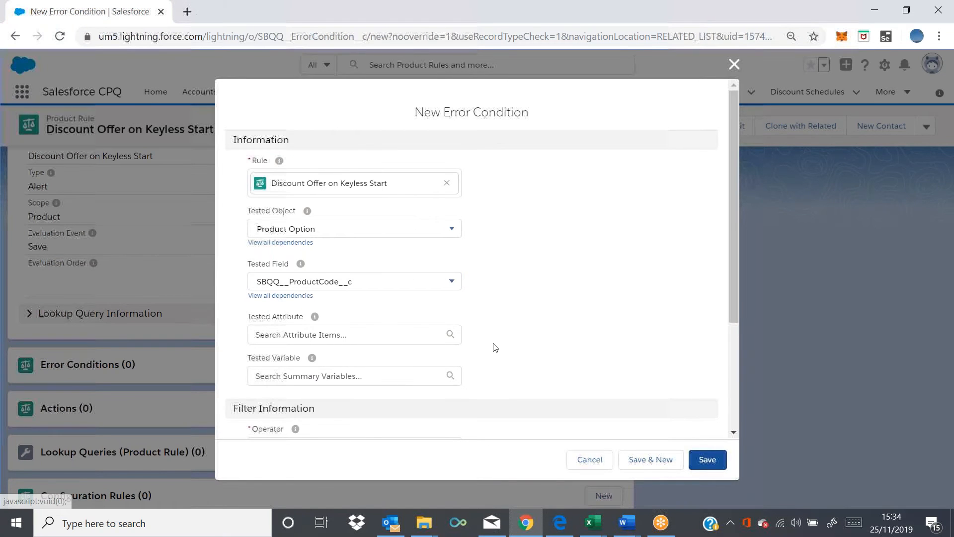
Set the product code condition's filter to equals the Value KG1, and save it while starting another error condition
scroll(491, 356, down, 2)
click(407, 331)
click(411, 360)
click(400, 382)
click(401, 382)
click(371, 422)
click(396, 414)
text(KG1)
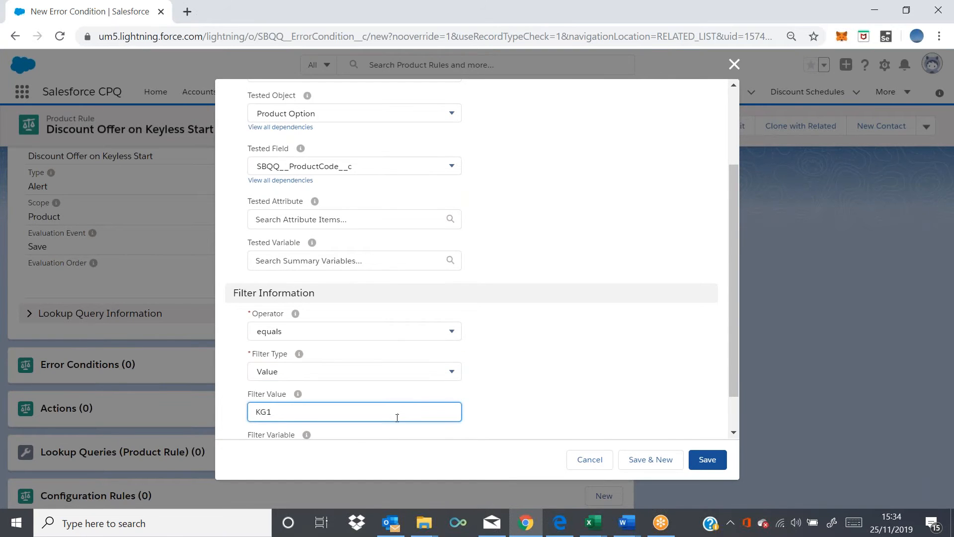
scroll(576, 323, down, 2)
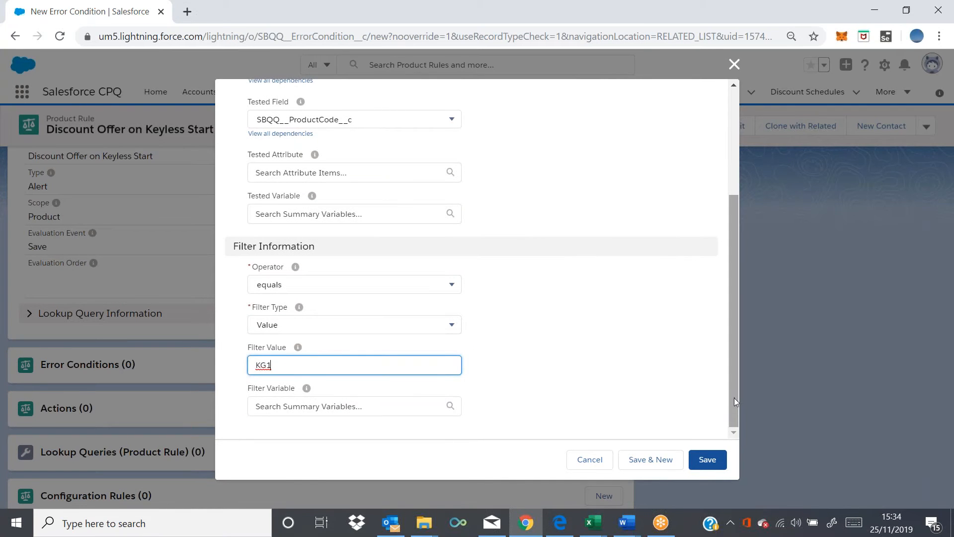
click(696, 470)
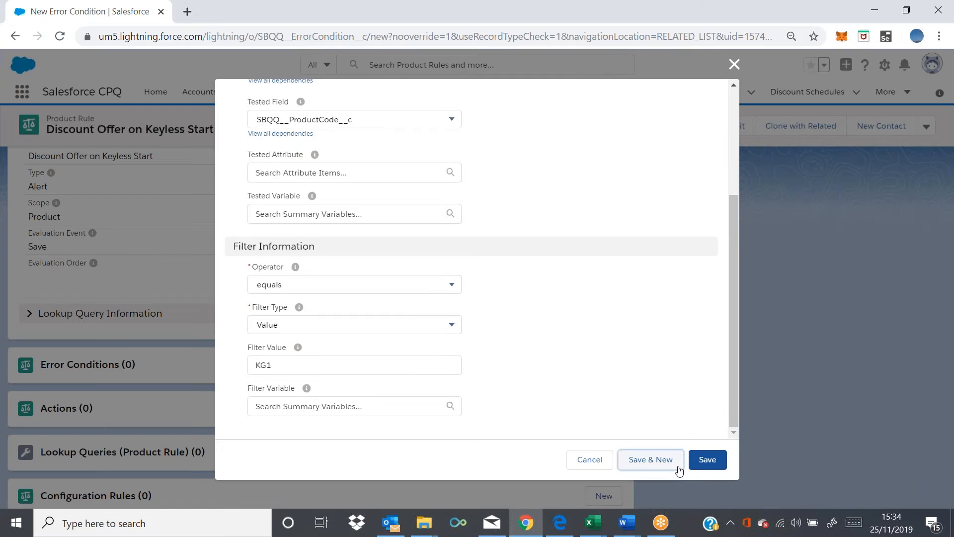
click(678, 467)
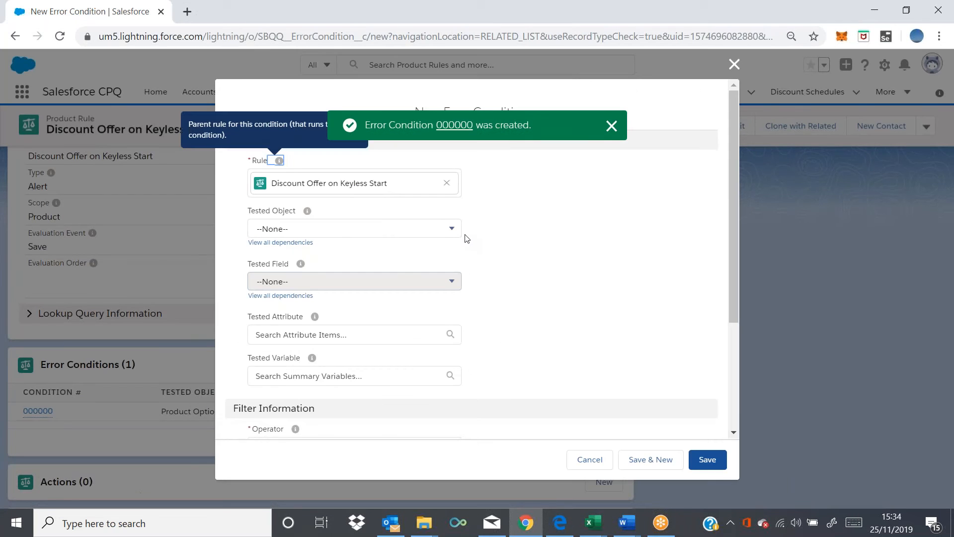
Set the second error condition's Tested Object to Product Option and its Tested Field to SBQQ__Quantity__c
click(436, 236)
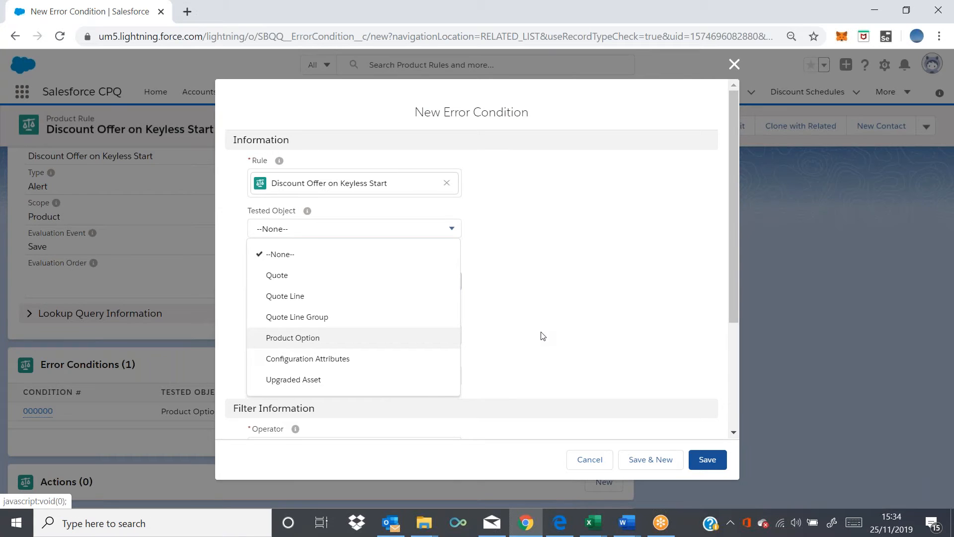
click(454, 342)
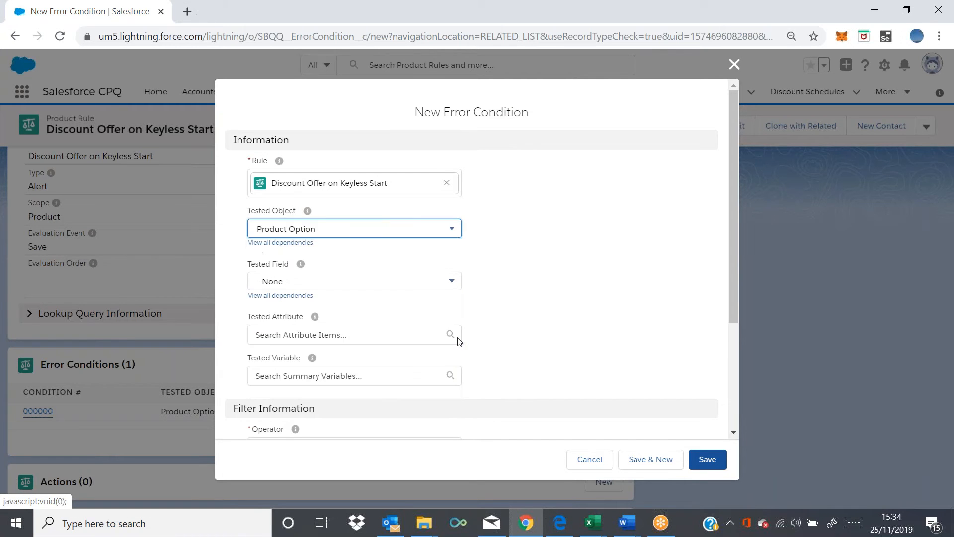
click(451, 287)
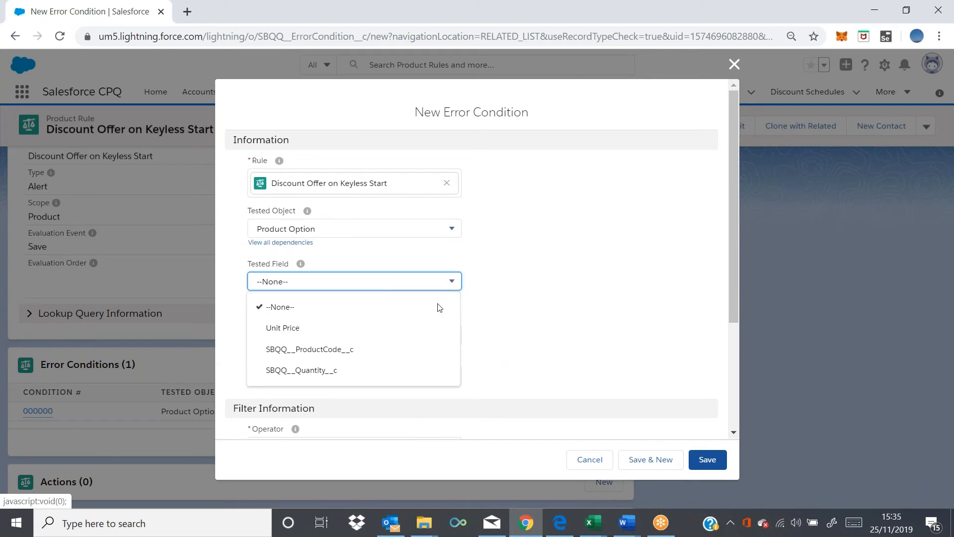
click(429, 370)
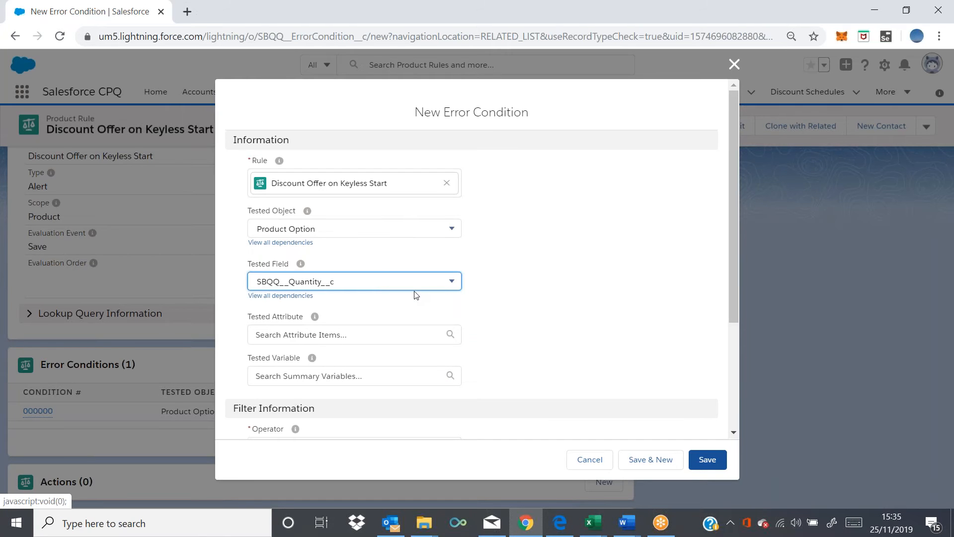
click(575, 318)
Set the quantity condition's operator to equals, Filter Type to Value and Filter Value to 0, and save the error condition
scroll(571, 316, down, 3)
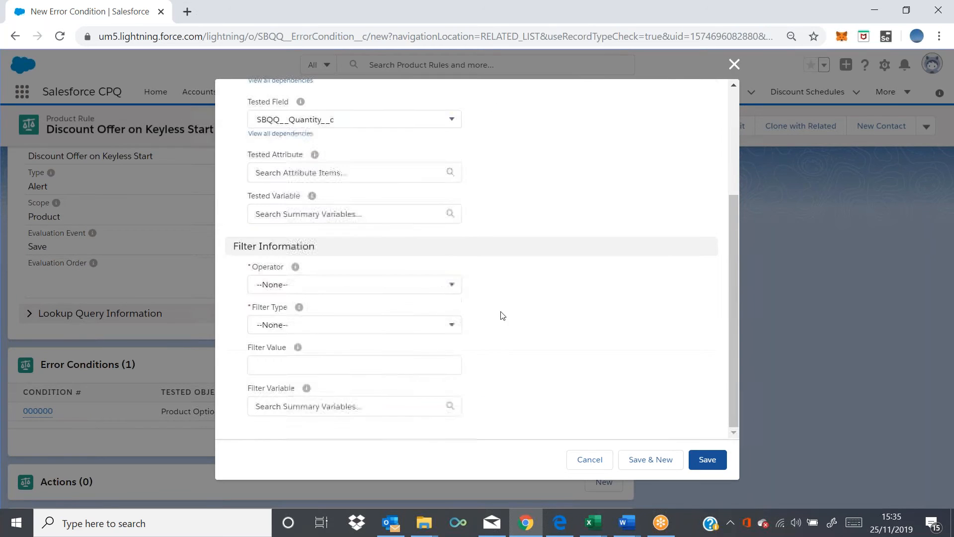
click(411, 285)
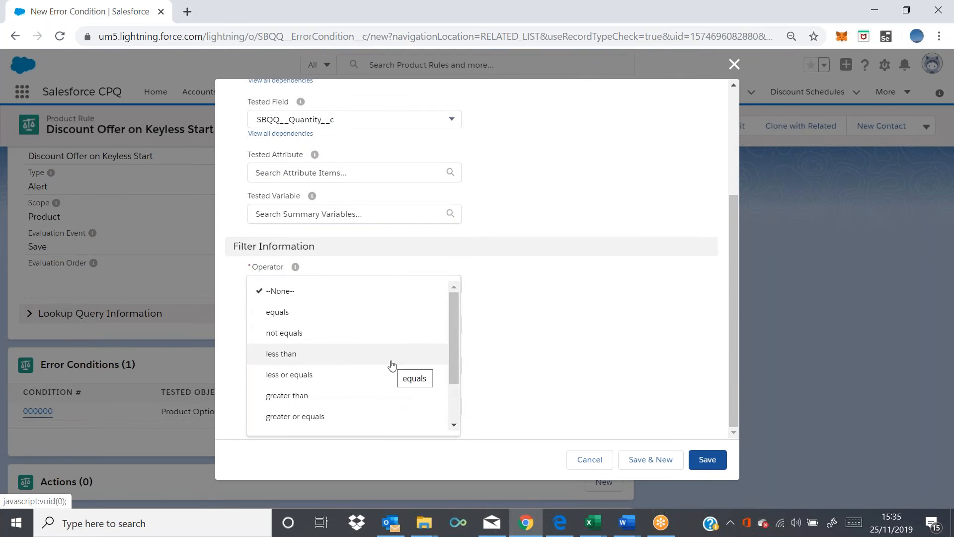
click(390, 356)
click(423, 329)
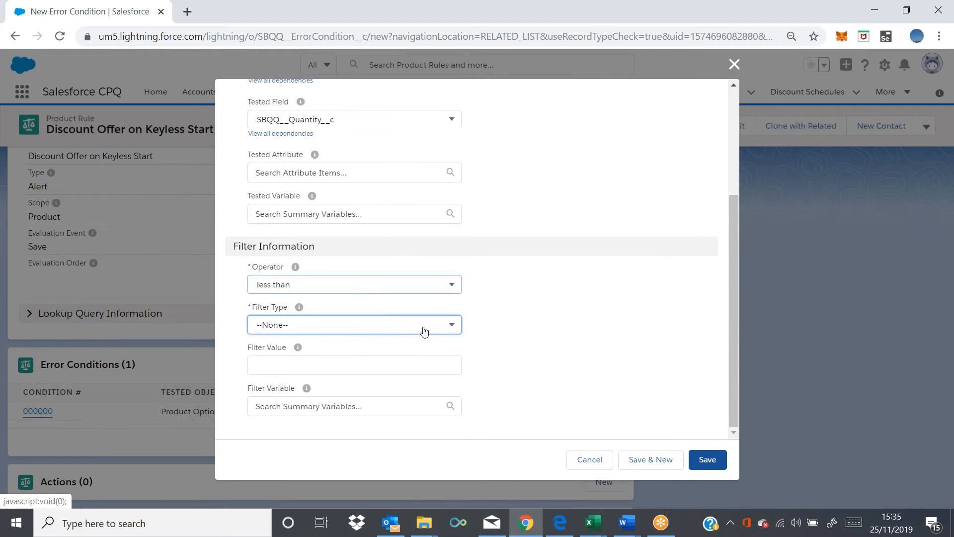
click(402, 391)
click(404, 366)
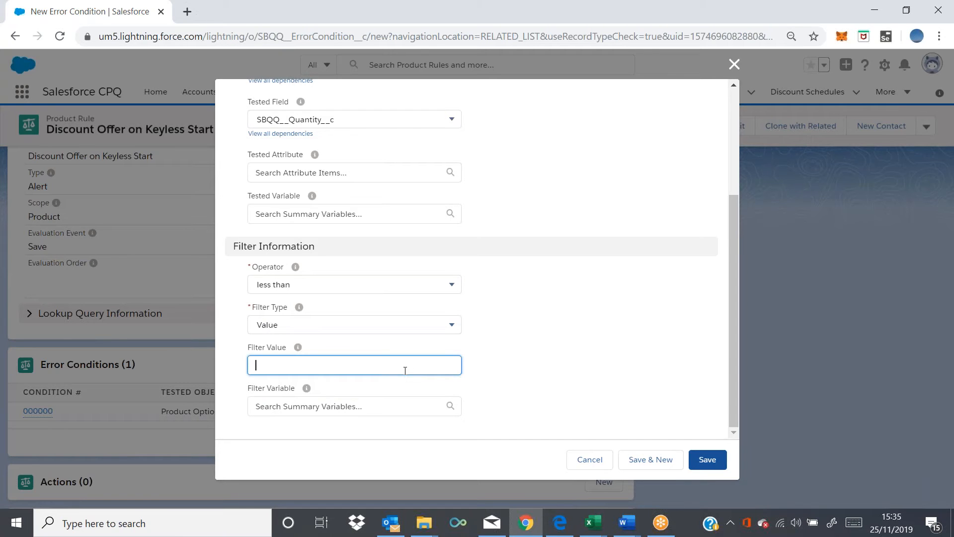
click(417, 285)
click(406, 321)
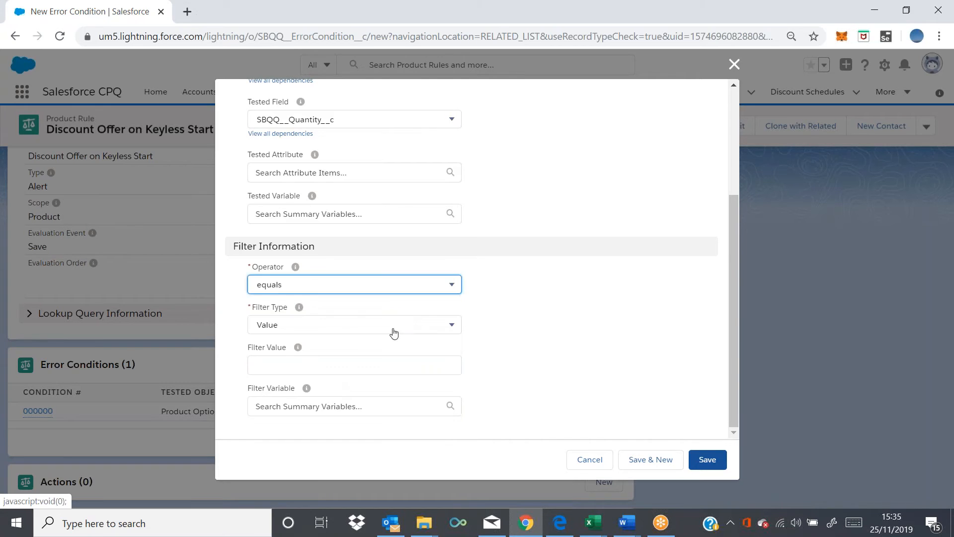
click(344, 365)
text(0)
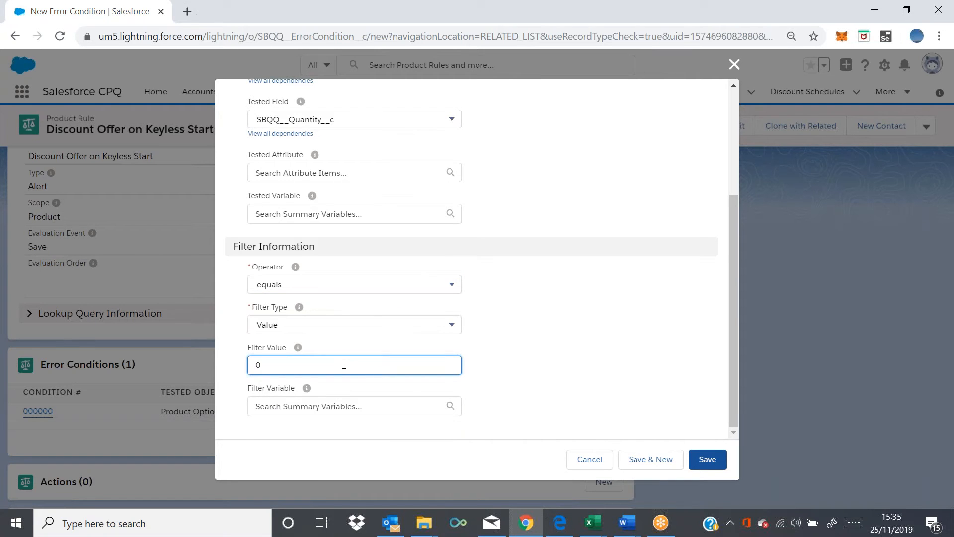
click(695, 463)
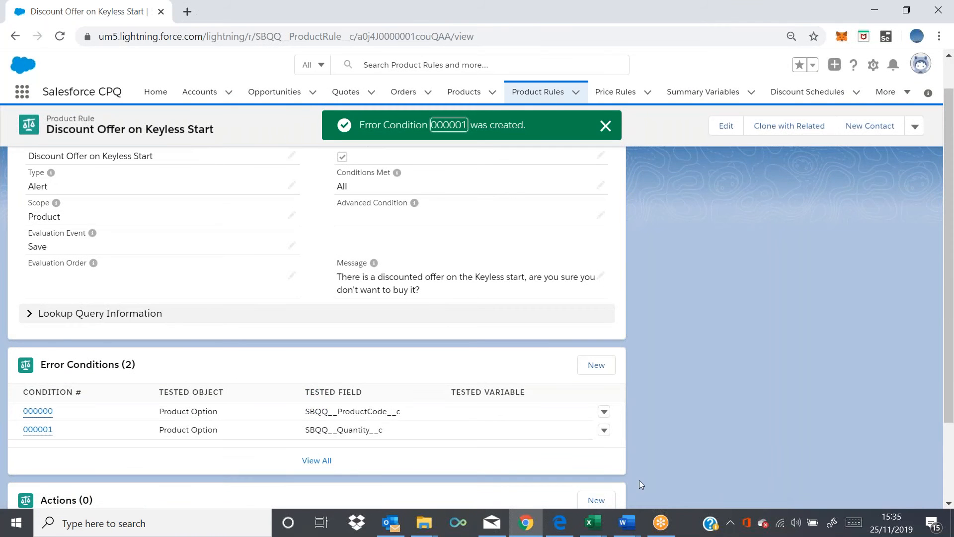
Start a new active configuration rule for the Discount Offer on Keyless Start rule, with Mercedes Maybach as the Product
scroll(628, 484, down, 2)
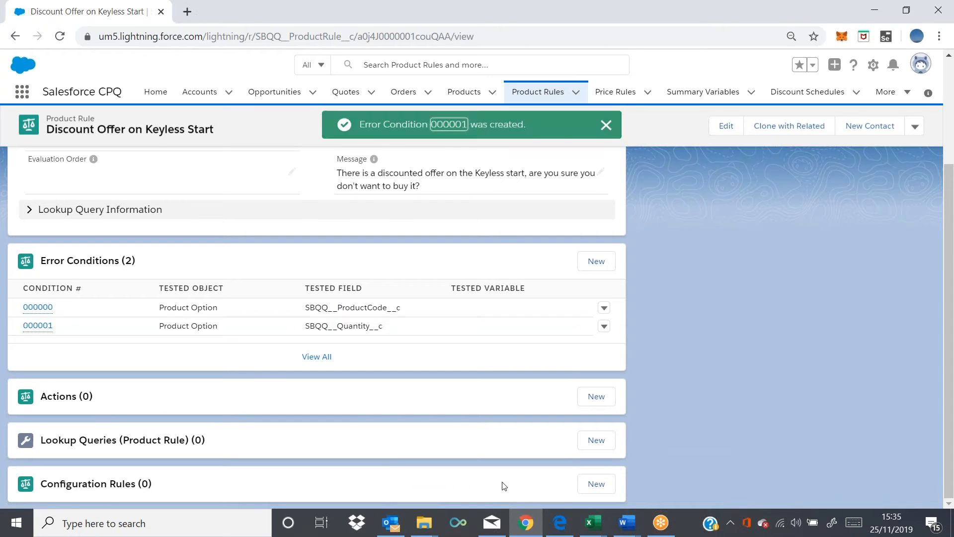
click(593, 485)
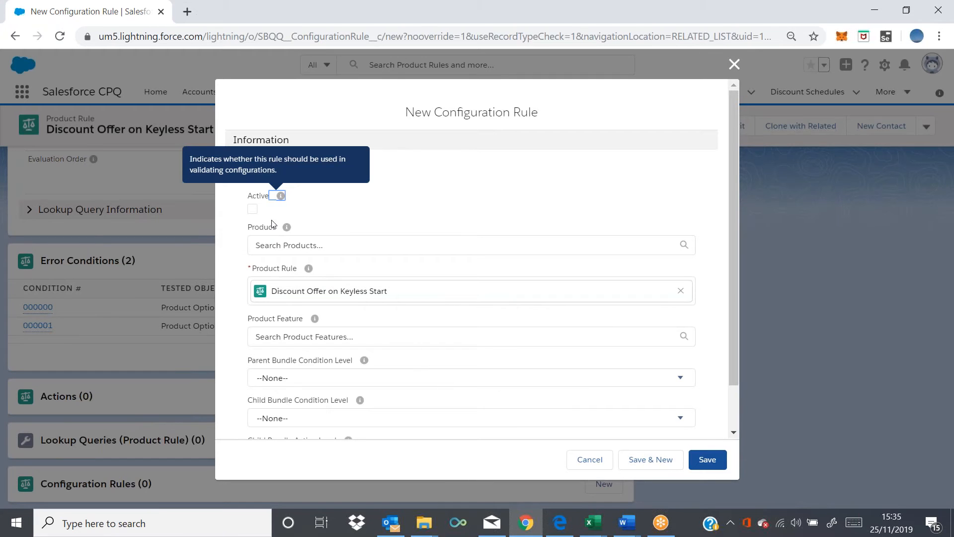
click(252, 208)
click(445, 250)
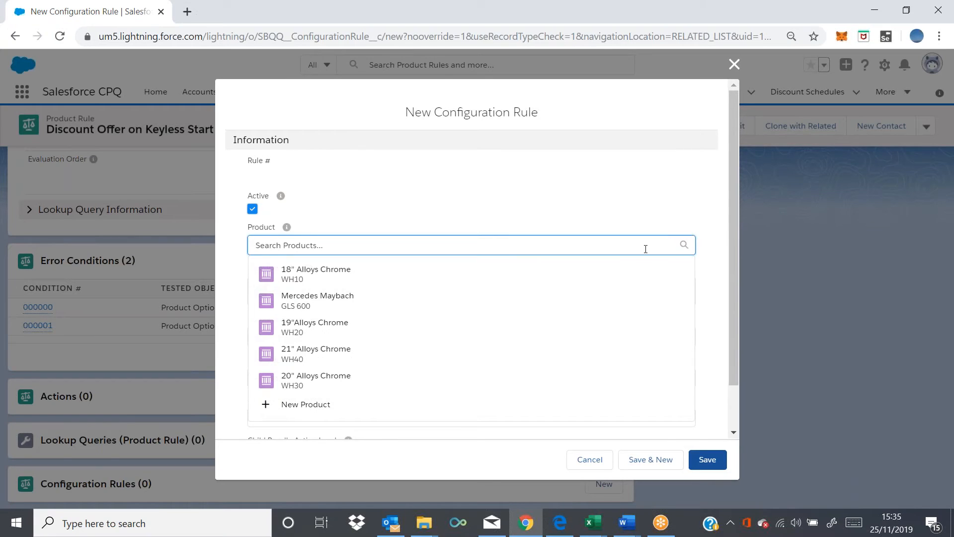
click(635, 190)
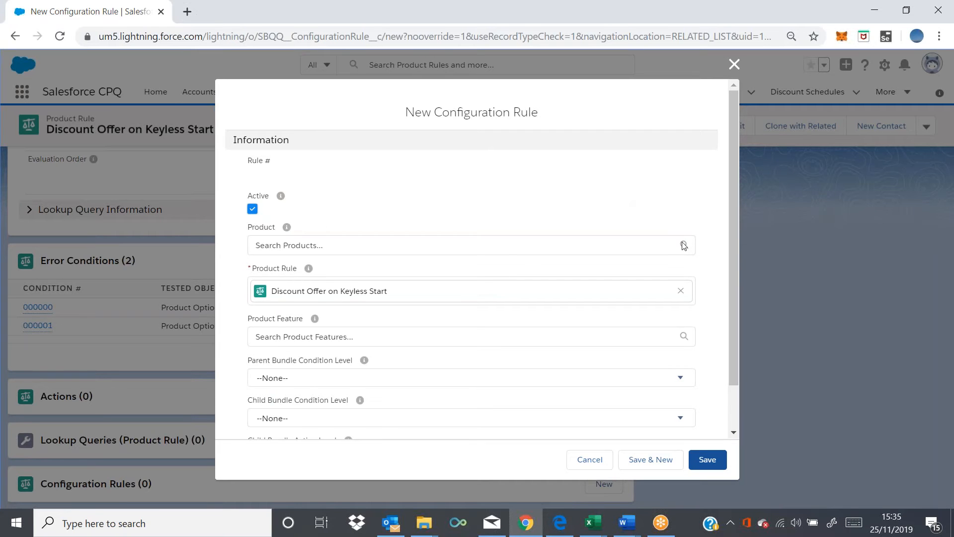
click(663, 245)
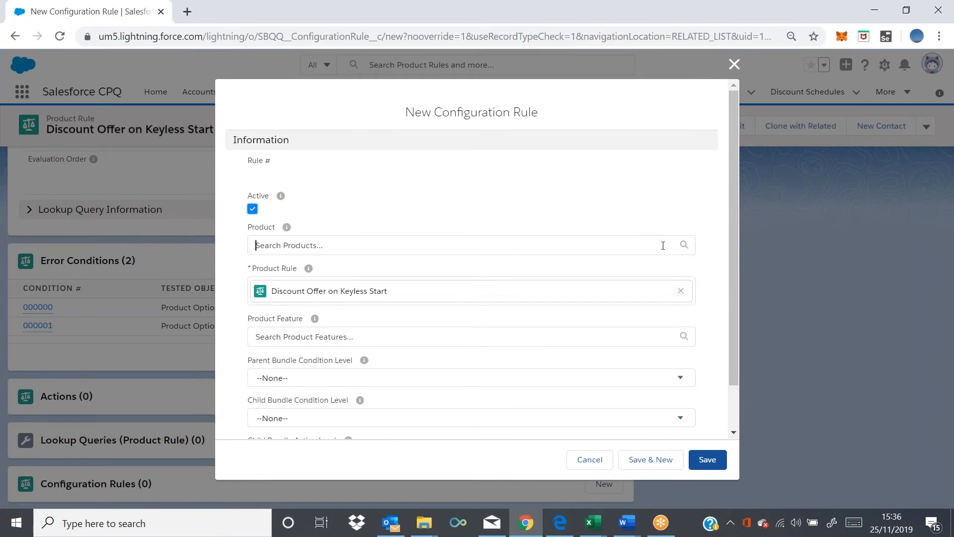
text(suv)
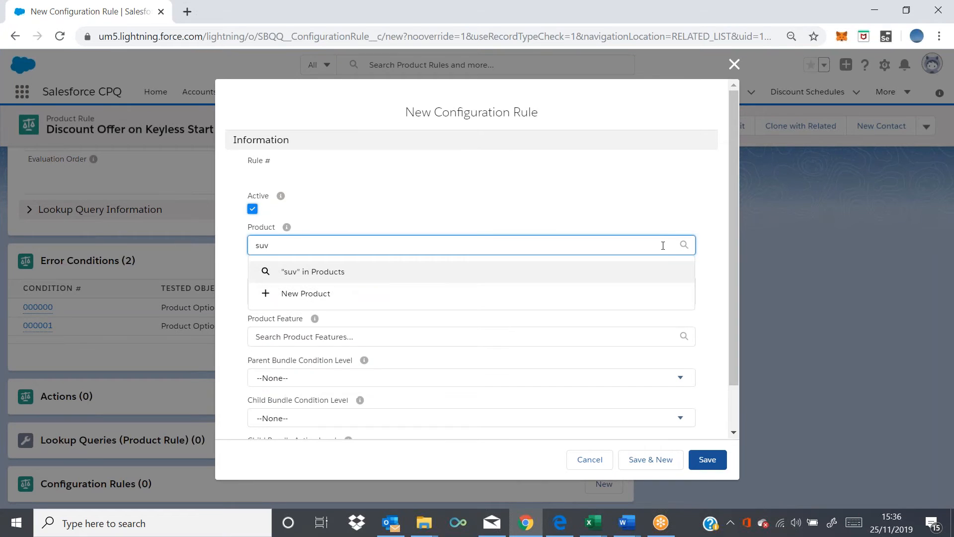
key(BackSpace)
key(BackSpace)
key(BackSpace)
text(Mer)
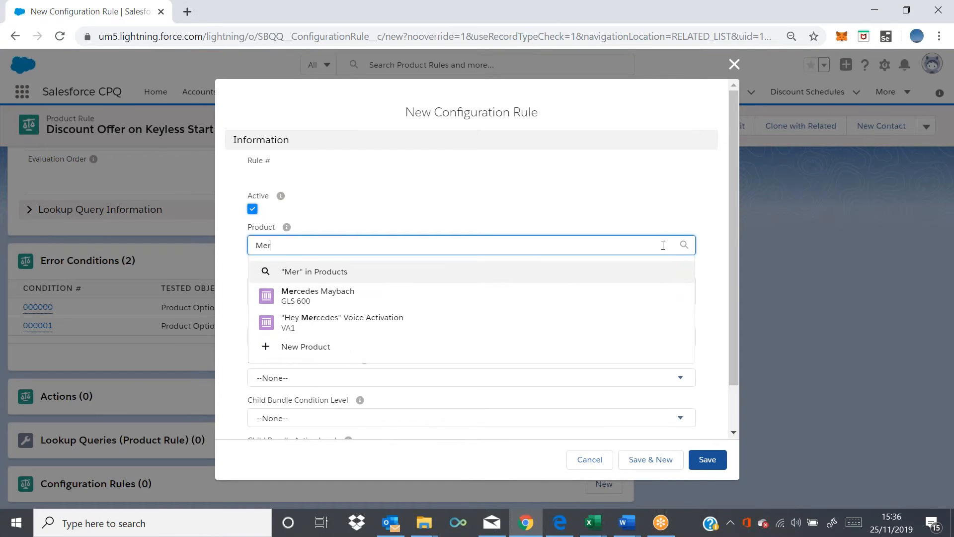
click(503, 294)
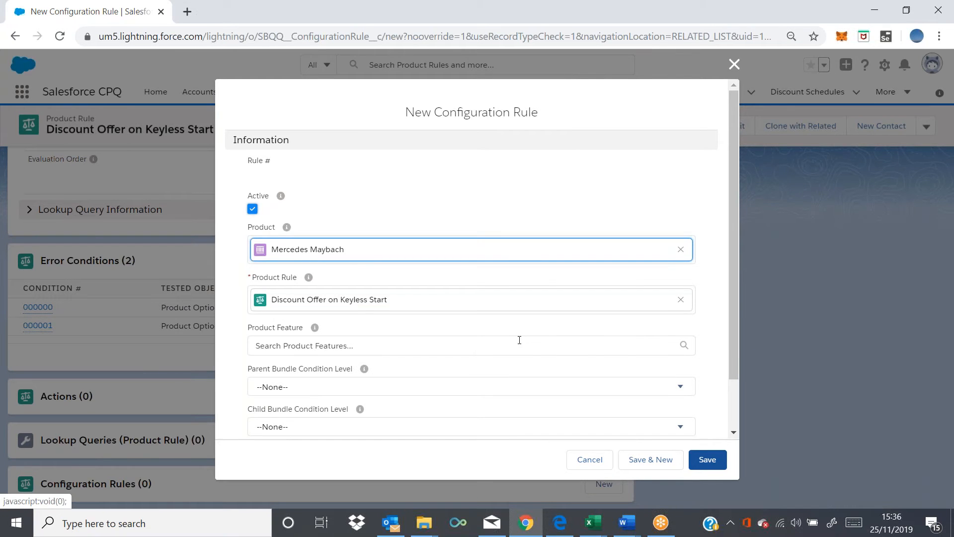
click(601, 376)
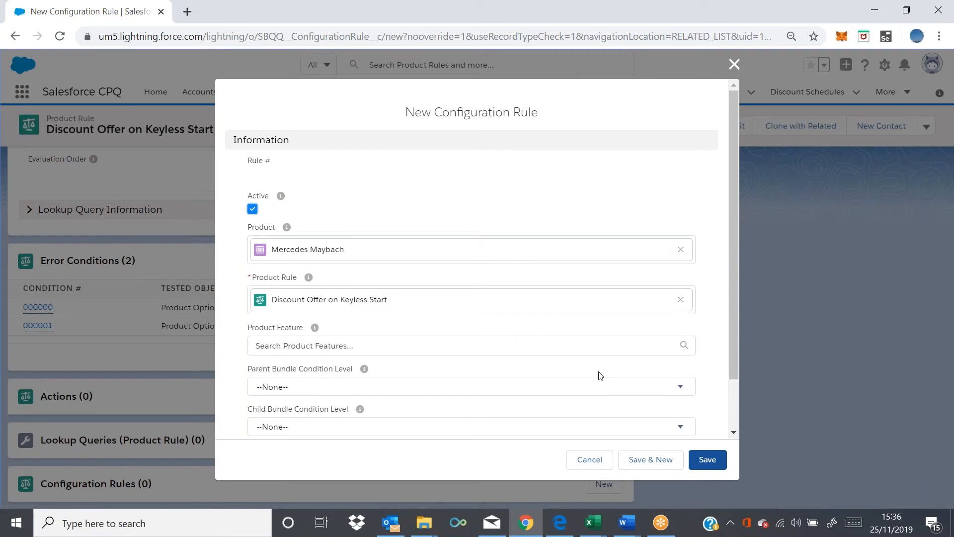
scroll(601, 376, down, 2)
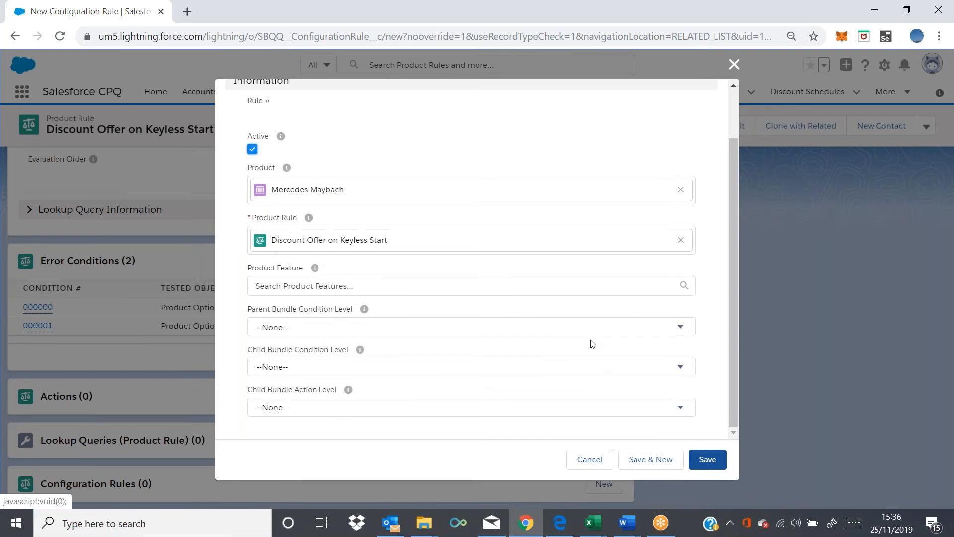
click(669, 288)
text(Misc)
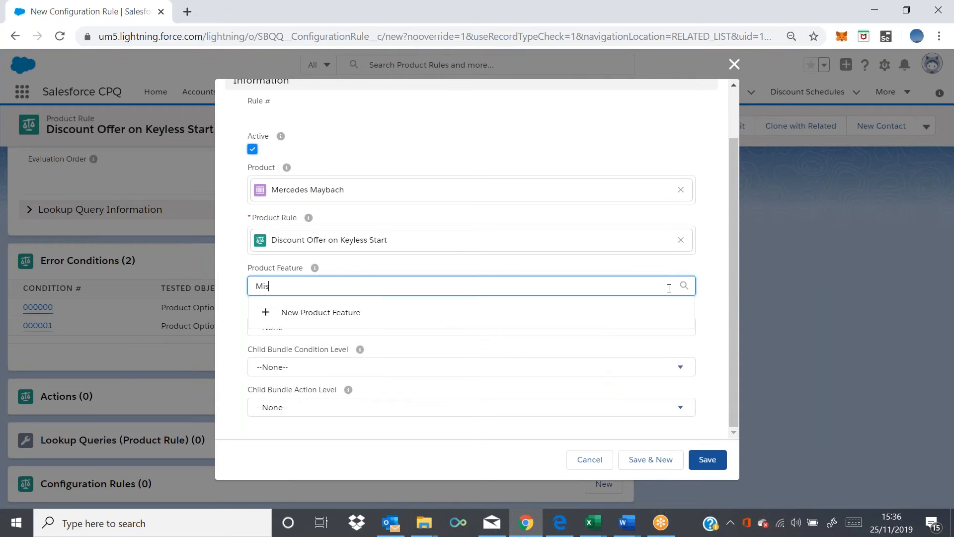
click(516, 337)
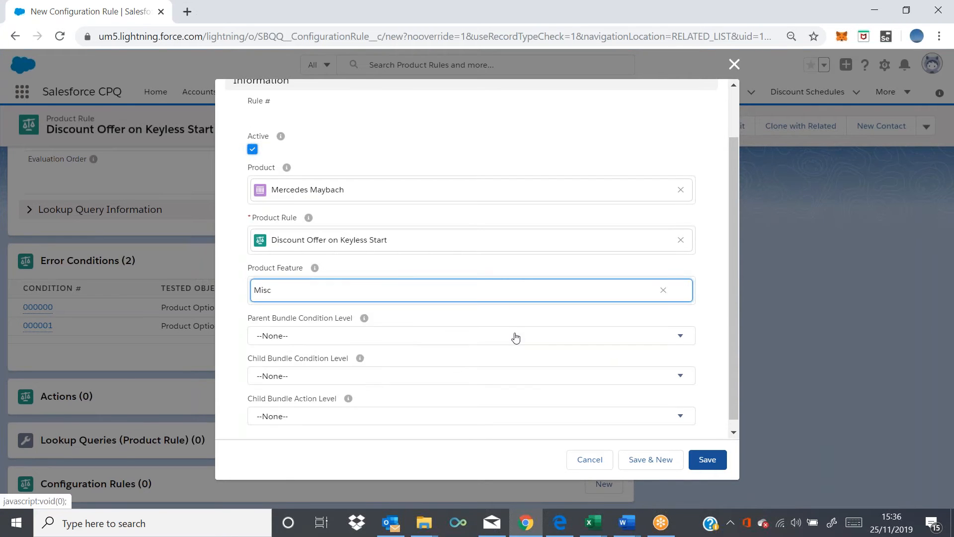
click(663, 290)
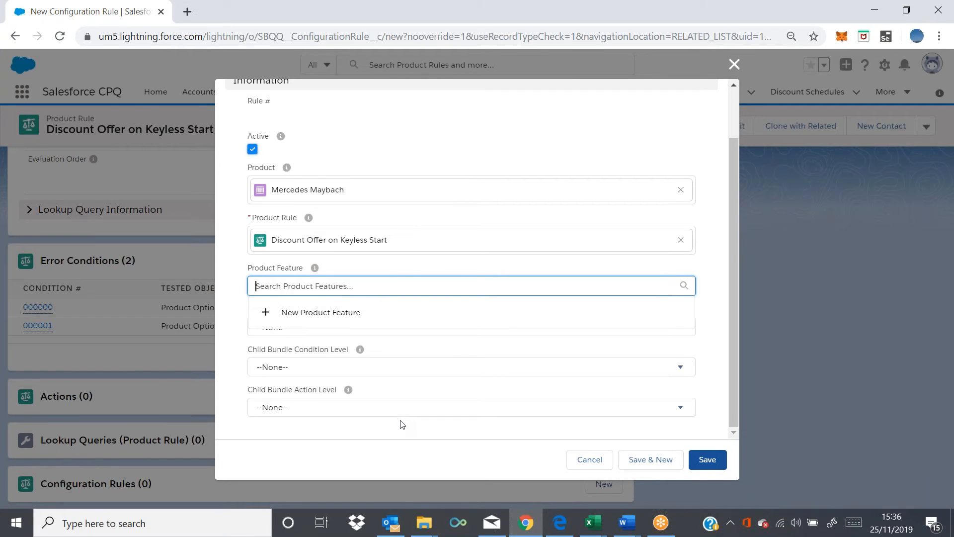
click(431, 442)
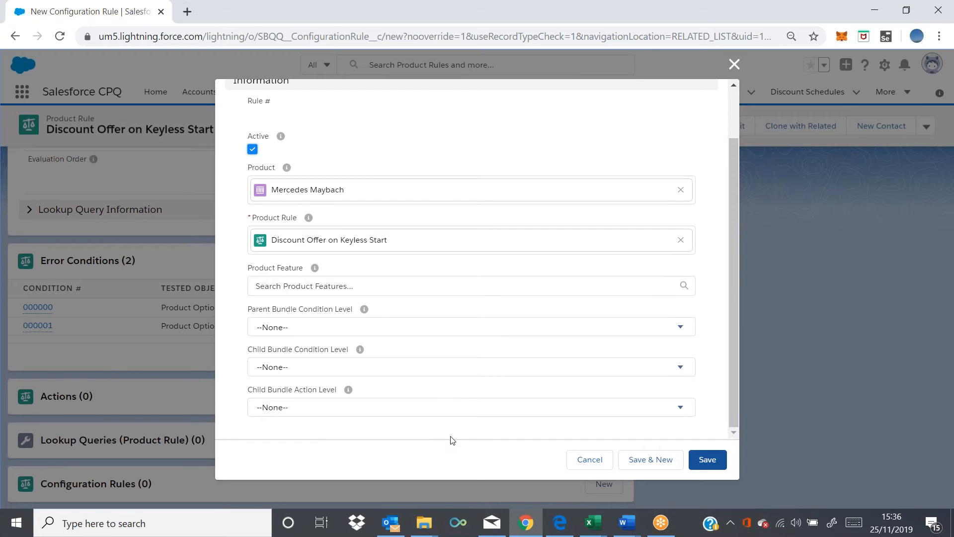
Save the configuration rule, and open quote Q-00065 for editing its lines
click(702, 464)
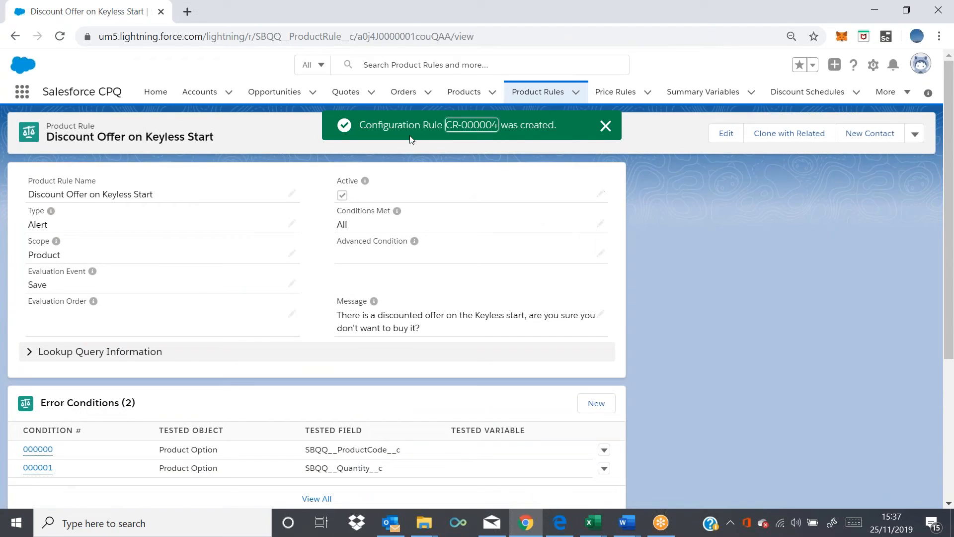
scroll(354, 95, down, 4)
click(348, 93)
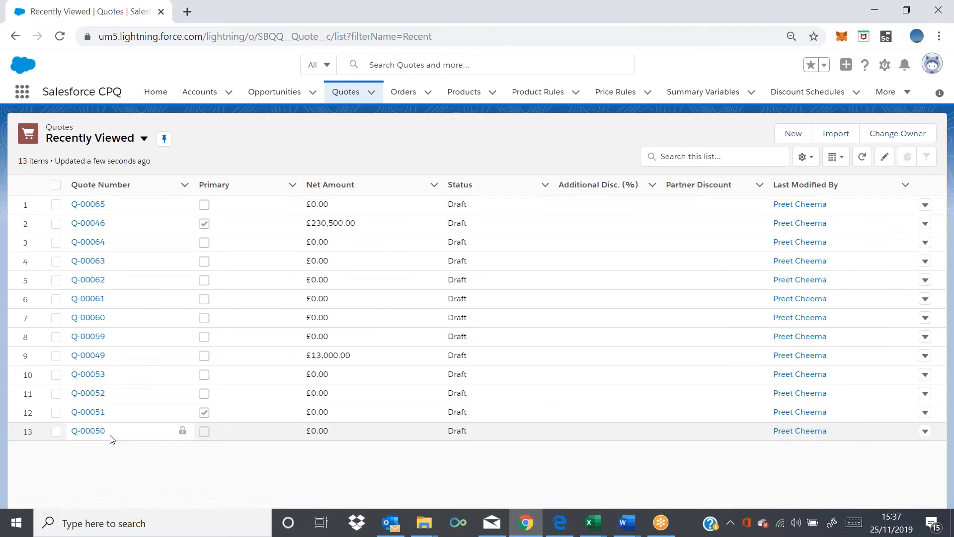
click(94, 206)
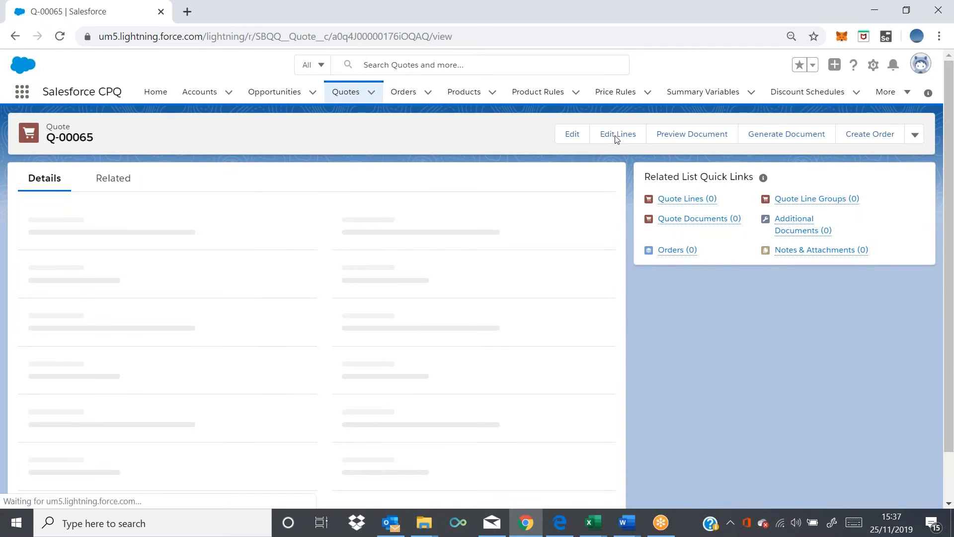
click(616, 135)
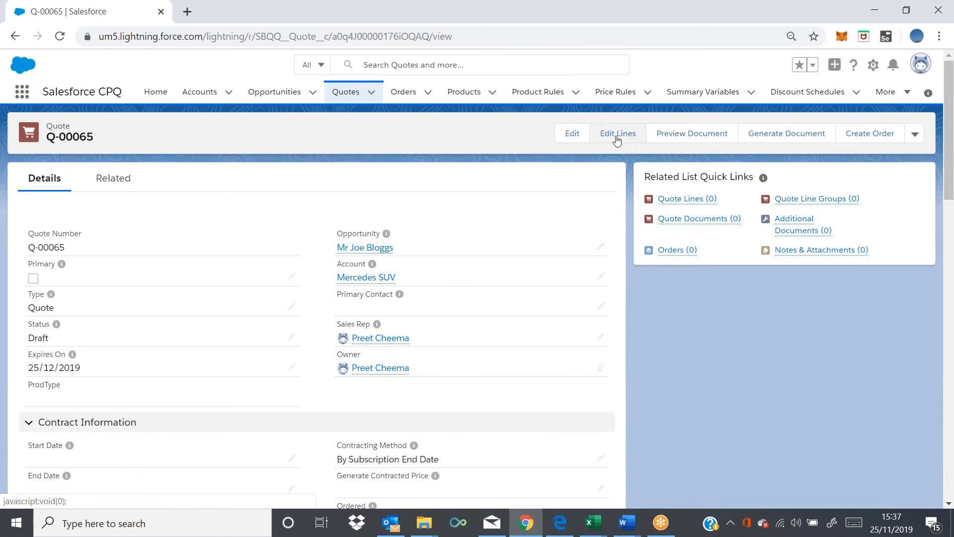
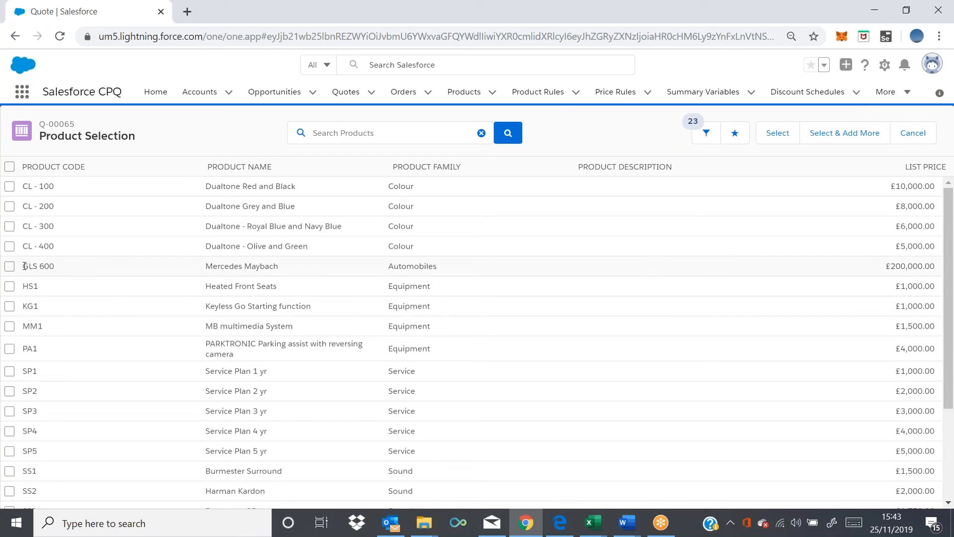
Select the Mercedes Maybach (GLS 600) for the quote and try to save its configuration without adding any further options
click(10, 267)
click(780, 136)
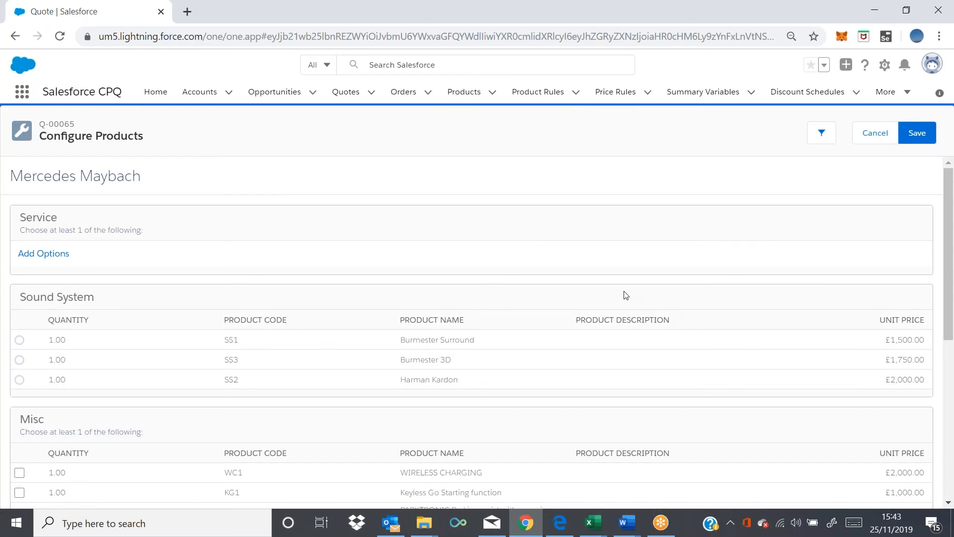
scroll(626, 298, down, 6)
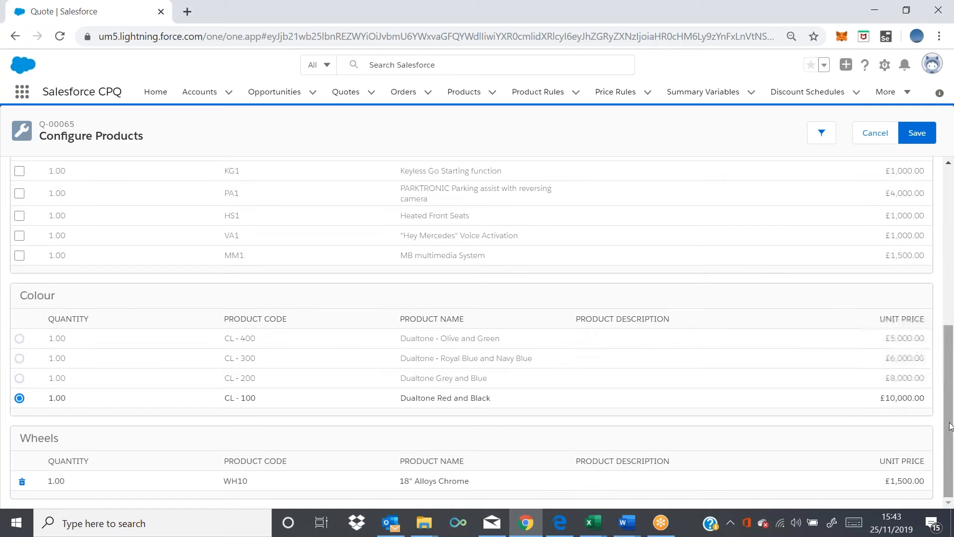
drag(950, 425, 952, 390)
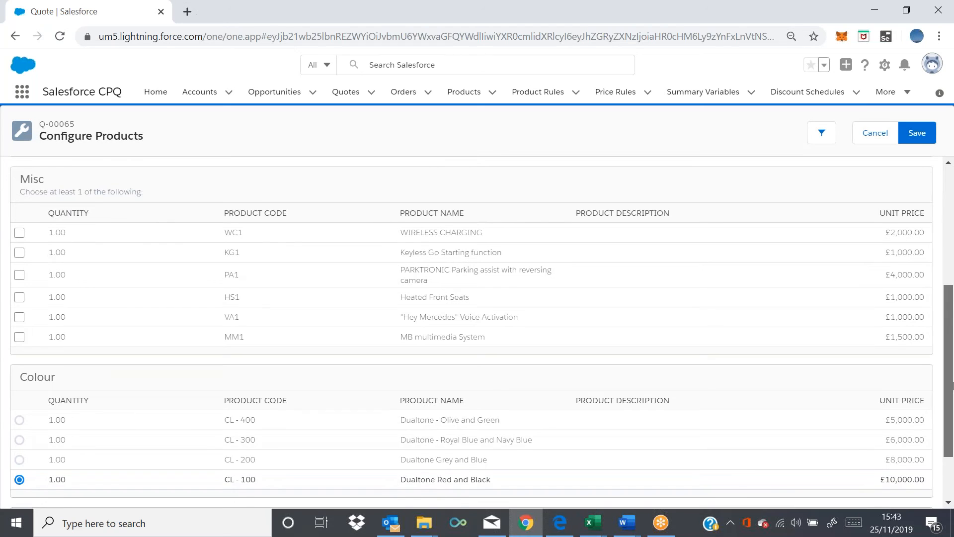
scroll(780, 496, down, 2)
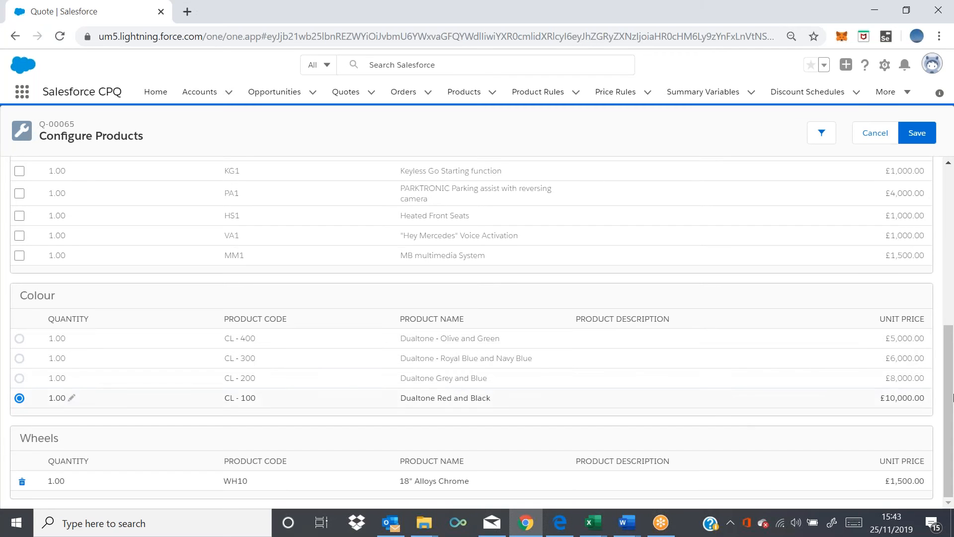
drag(948, 398, 931, 276)
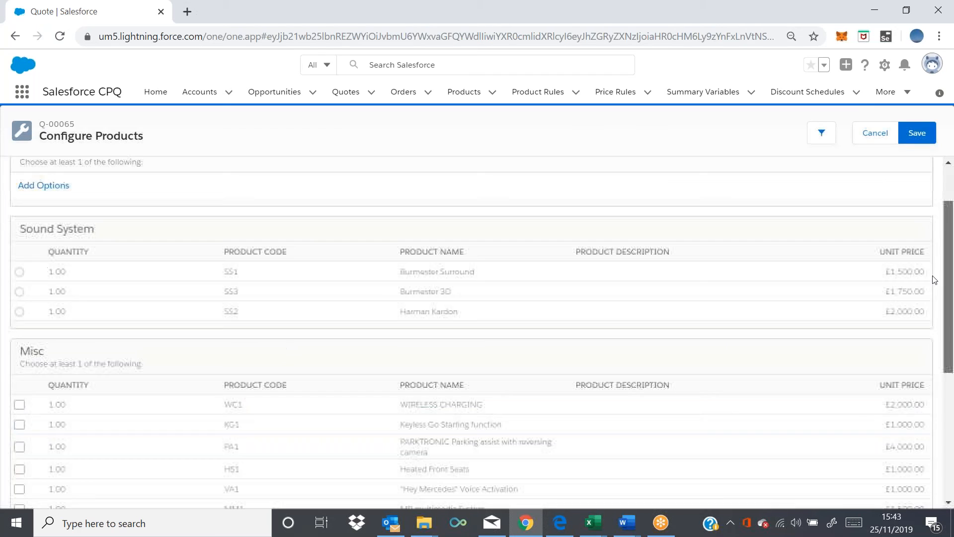
click(917, 132)
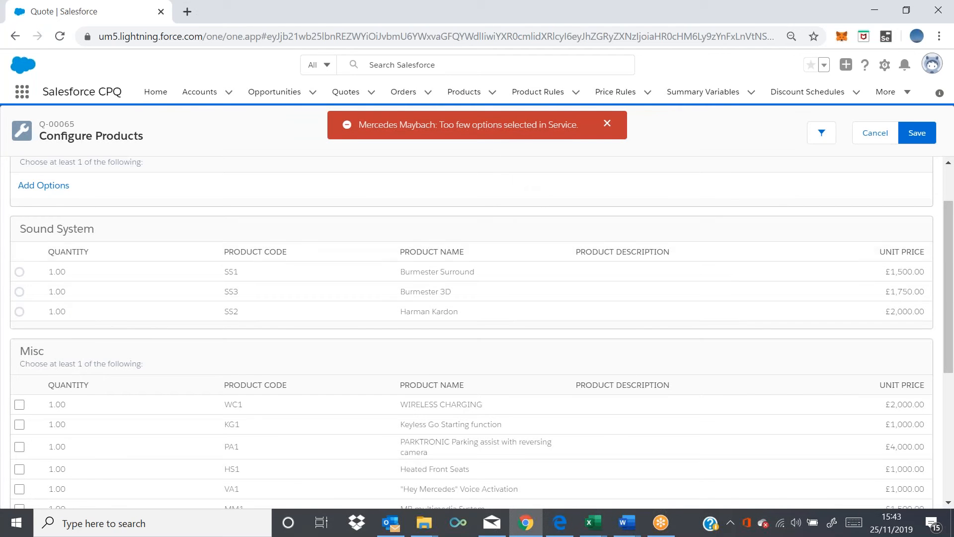
Examine which options the Service feature offers, which filter fields exist, and the bundle's remaining features
click(48, 188)
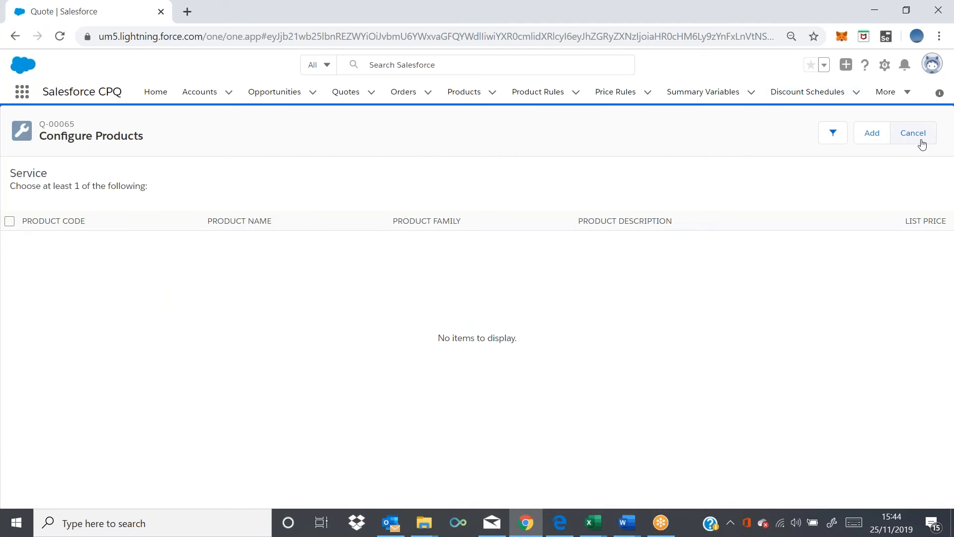
click(921, 142)
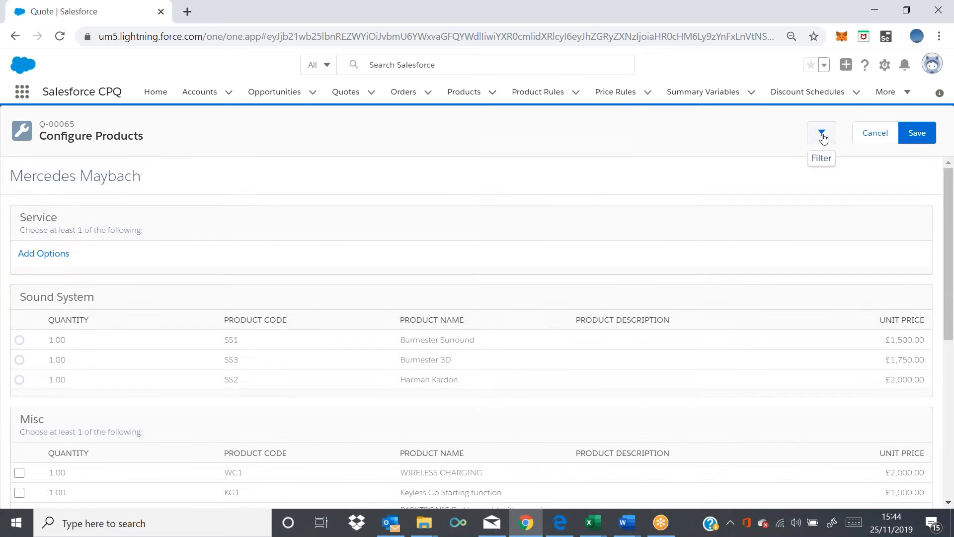
click(821, 135)
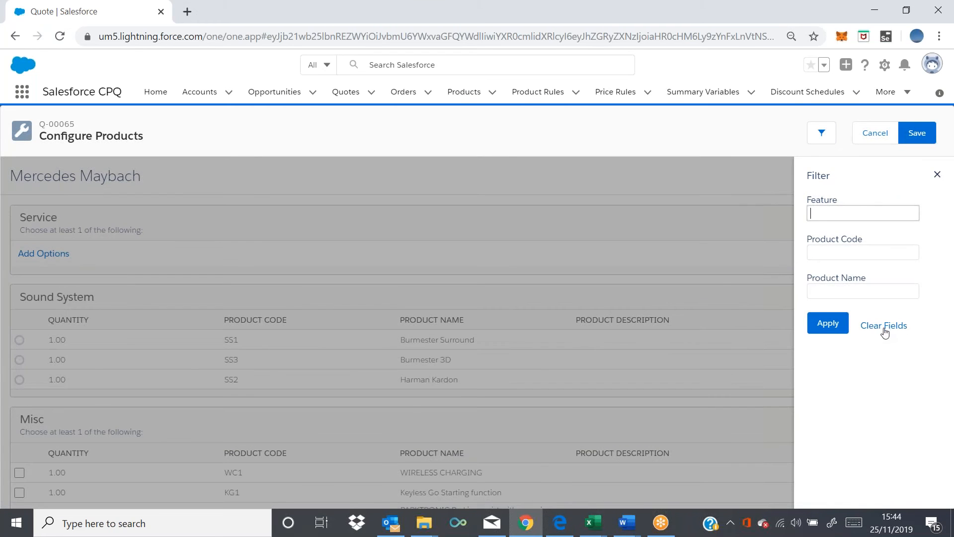
click(937, 176)
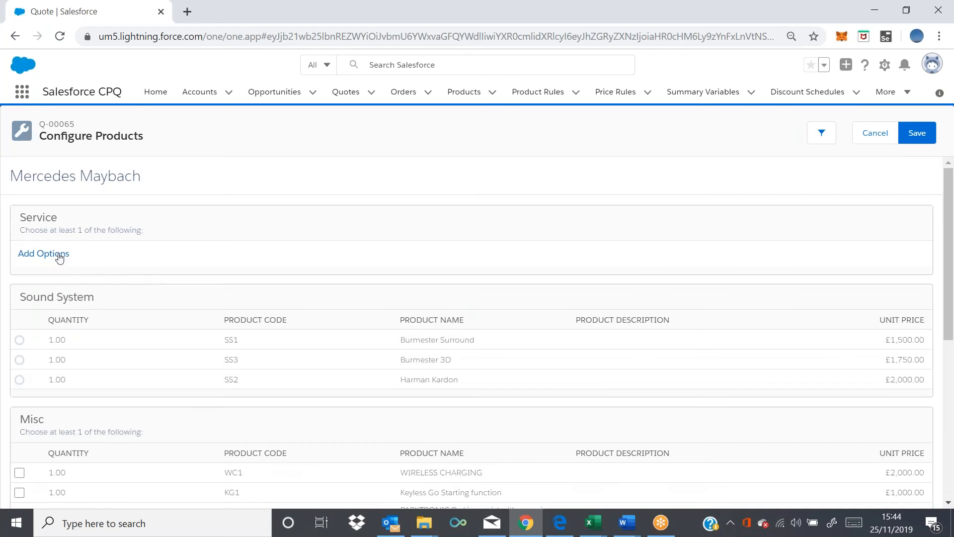
click(59, 254)
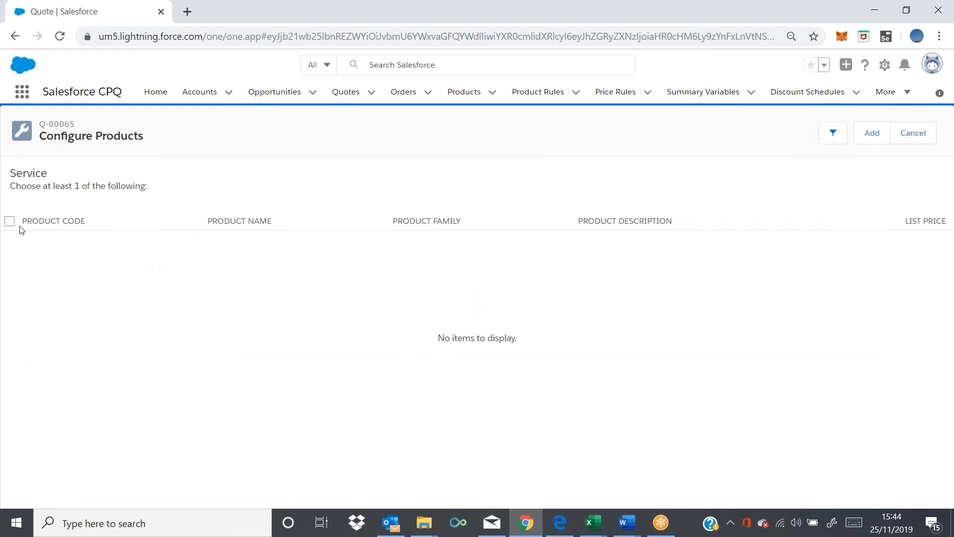
click(913, 133)
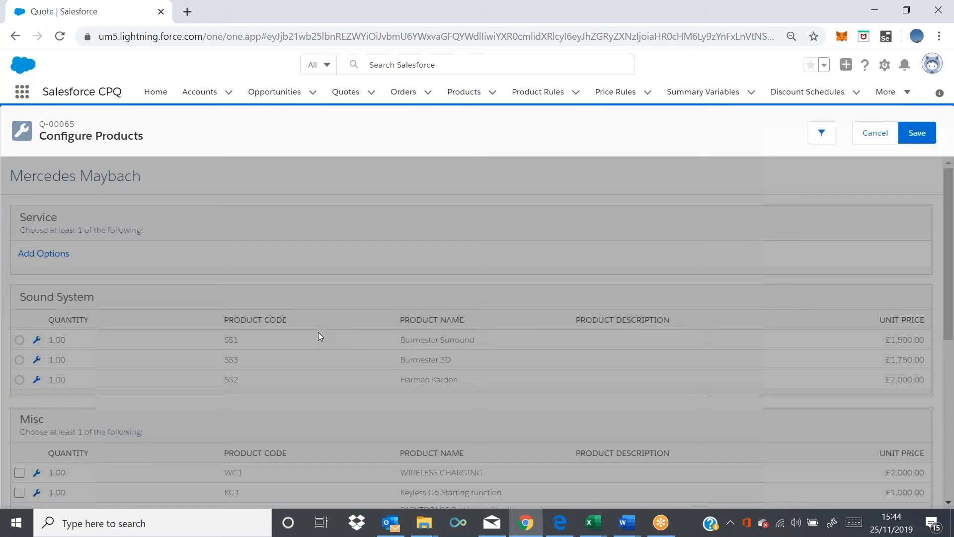
scroll(324, 341, down, 6)
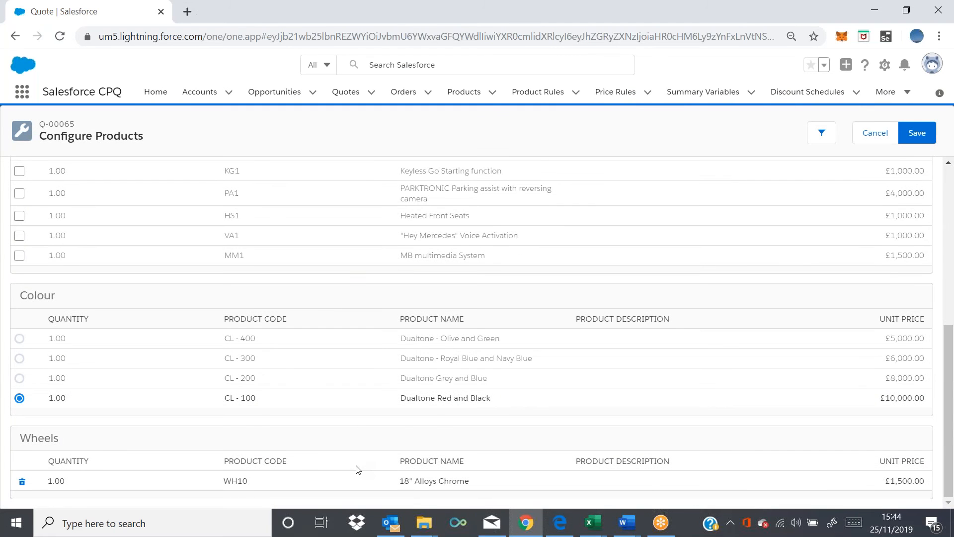
scroll(355, 470, up, 6)
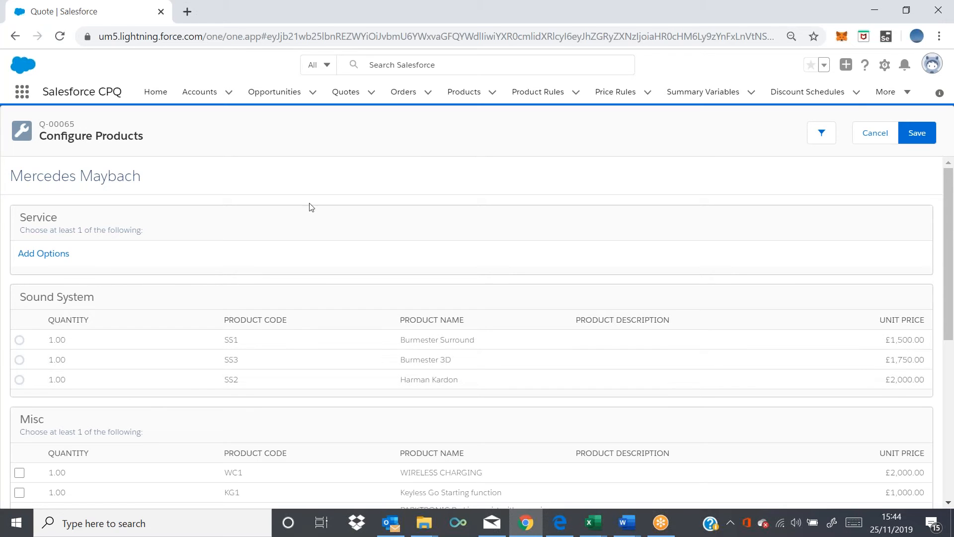
Open the Service feature record of the Mercedes Maybach product
click(462, 93)
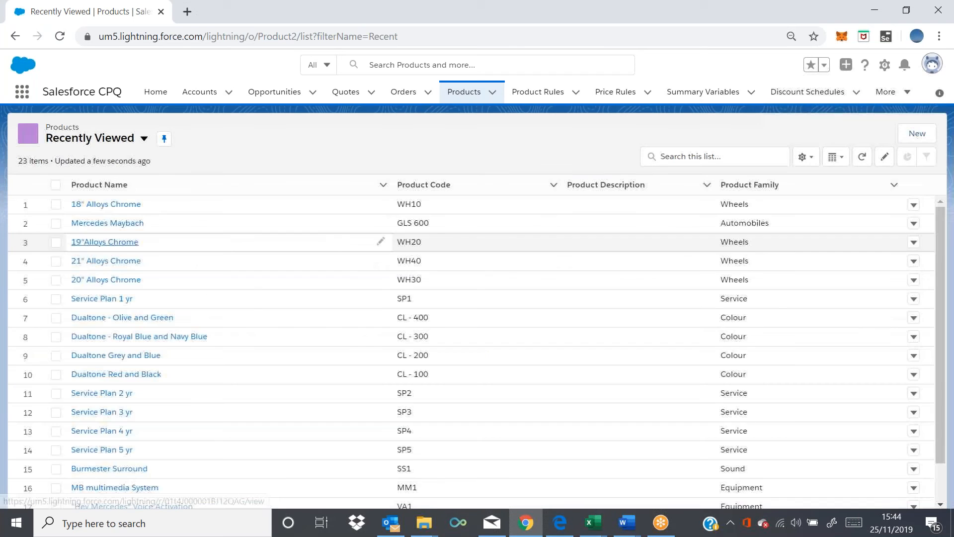
click(124, 224)
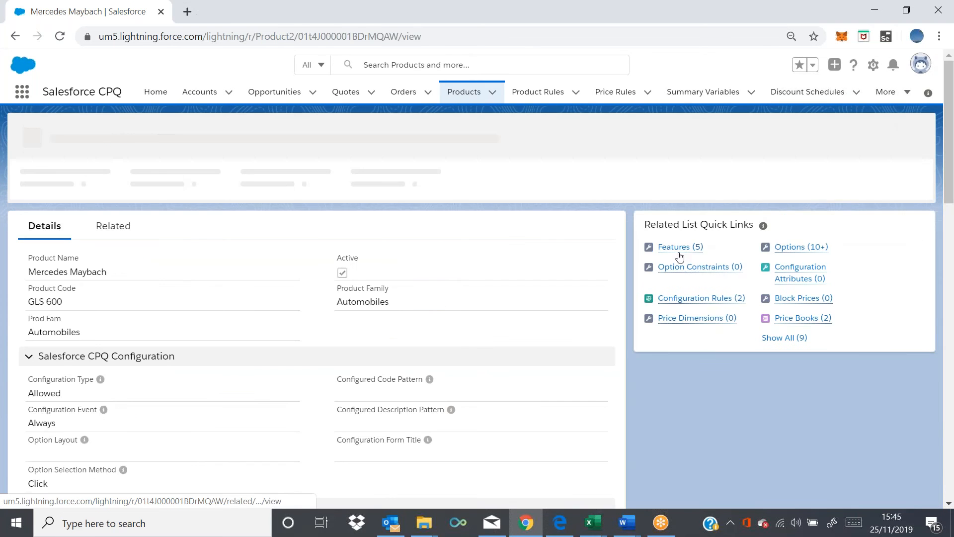
click(679, 253)
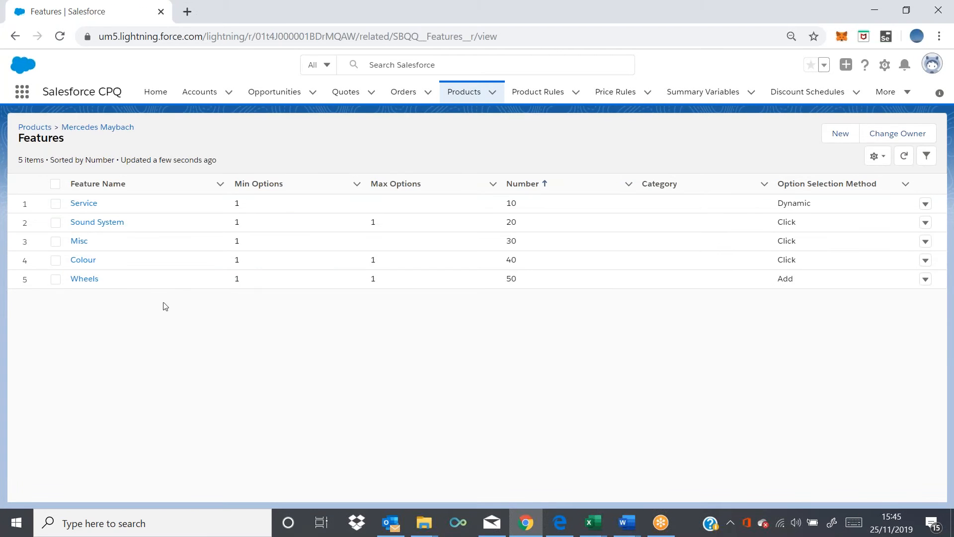
click(94, 206)
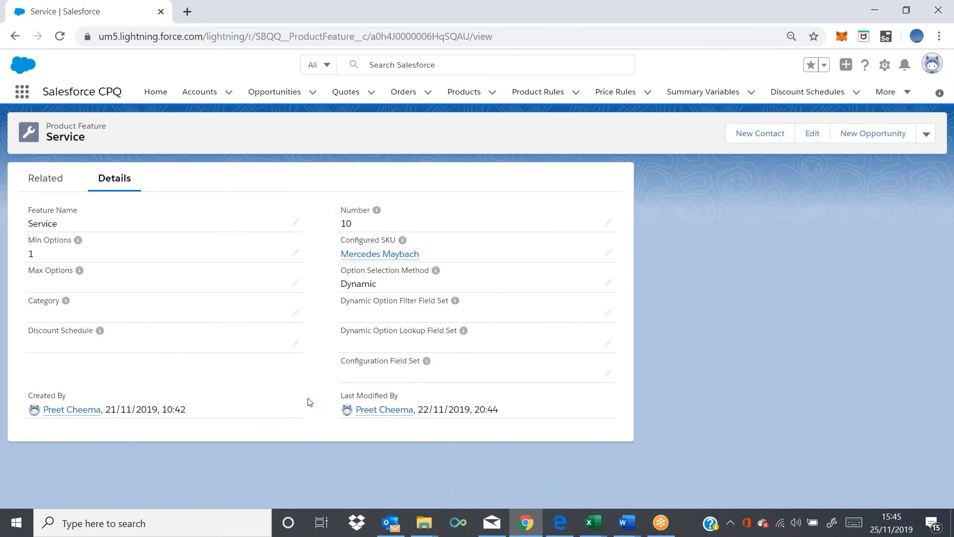
Set the Service feature's Min Options to 0 and save the record
click(296, 254)
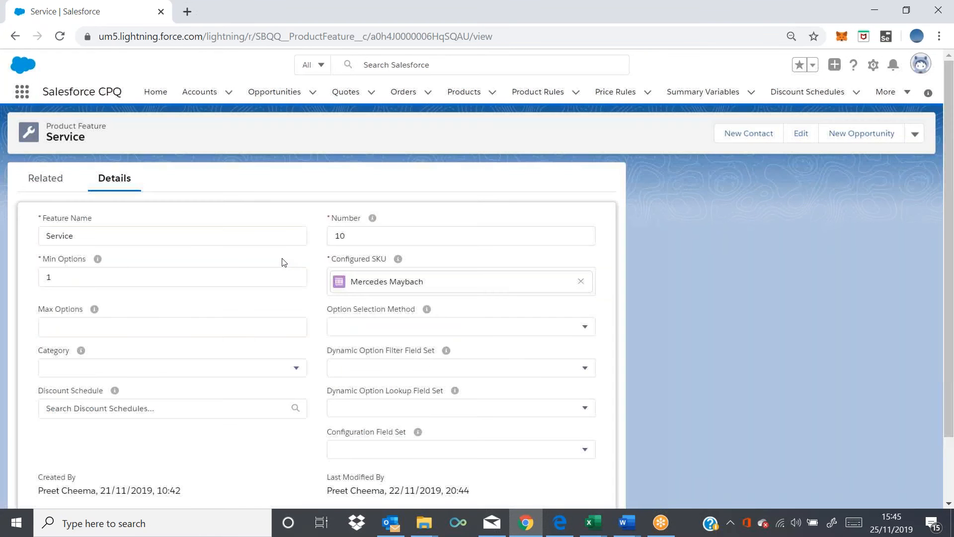
click(241, 280)
key(BackSpace)
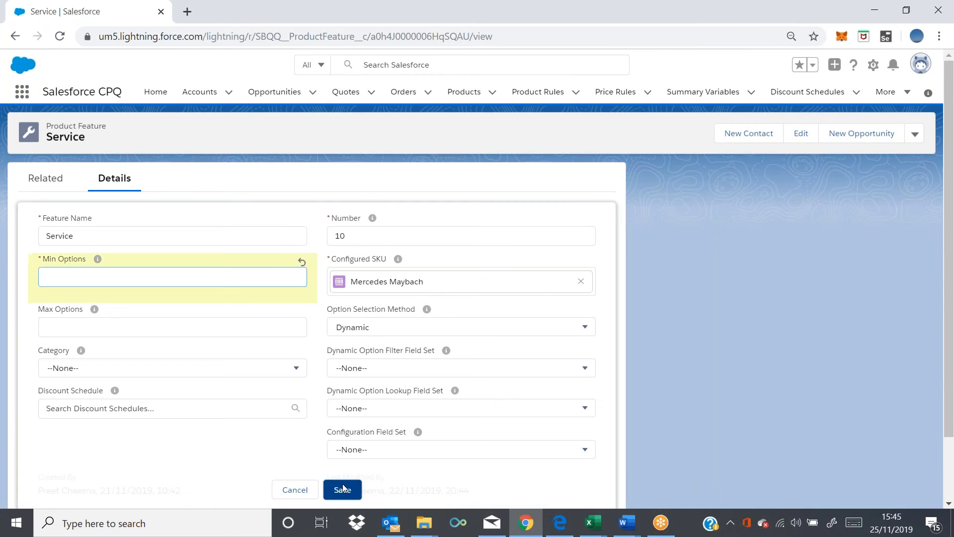
click(343, 489)
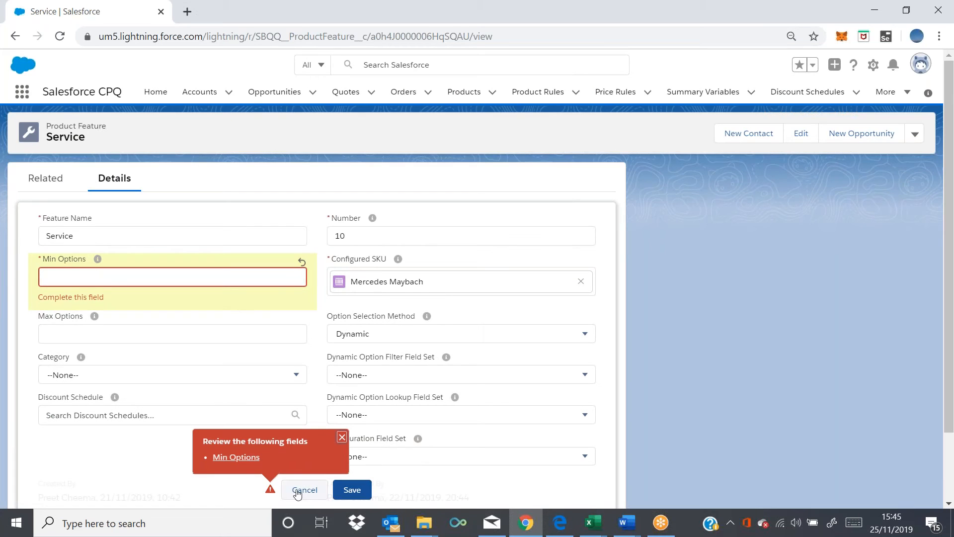
click(249, 271)
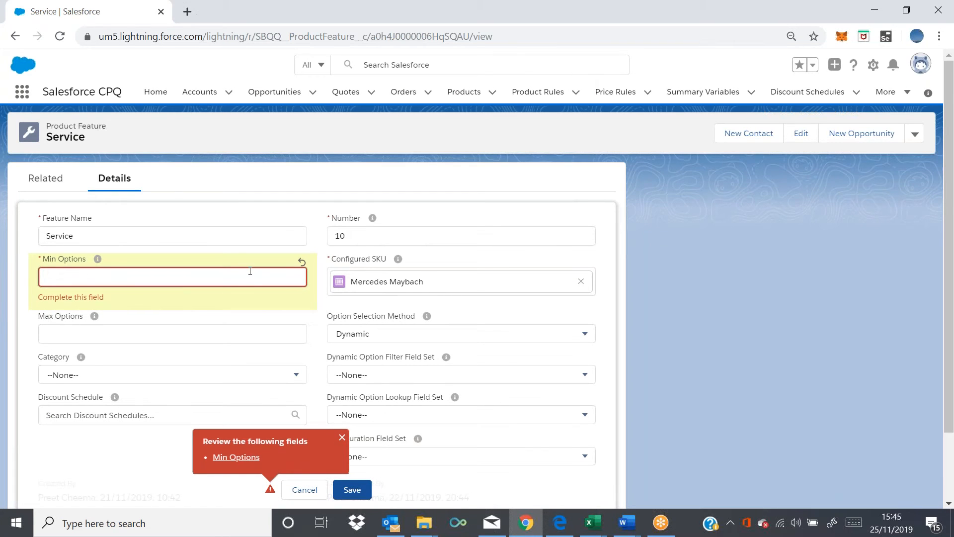
click(345, 489)
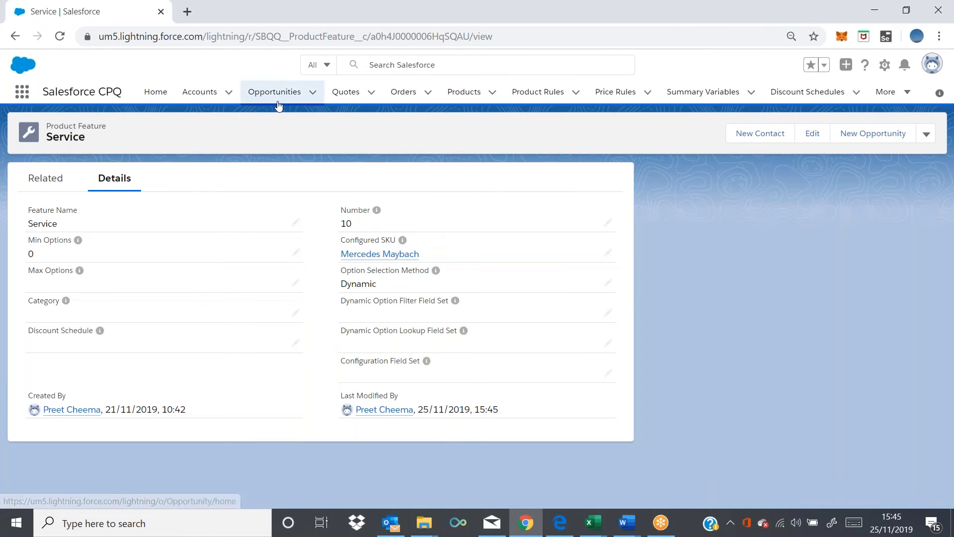
Open quote Q-00065 for line editing and select the Mercedes Maybach (GLS 600) for configuration
click(346, 91)
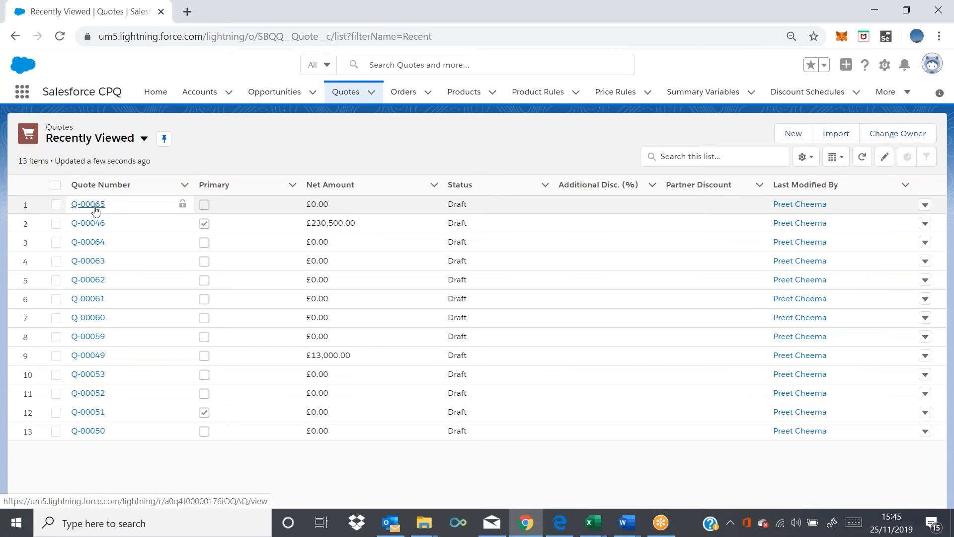
click(95, 206)
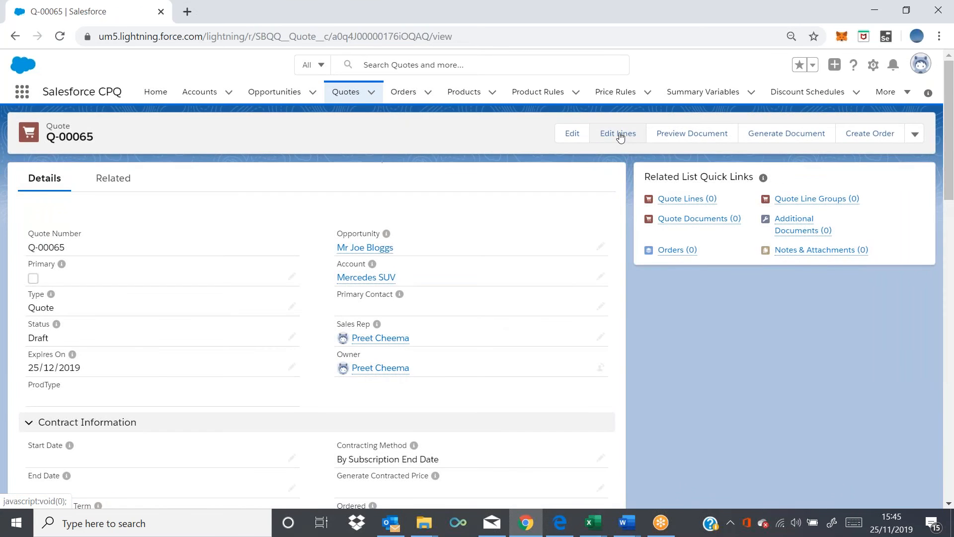
click(620, 134)
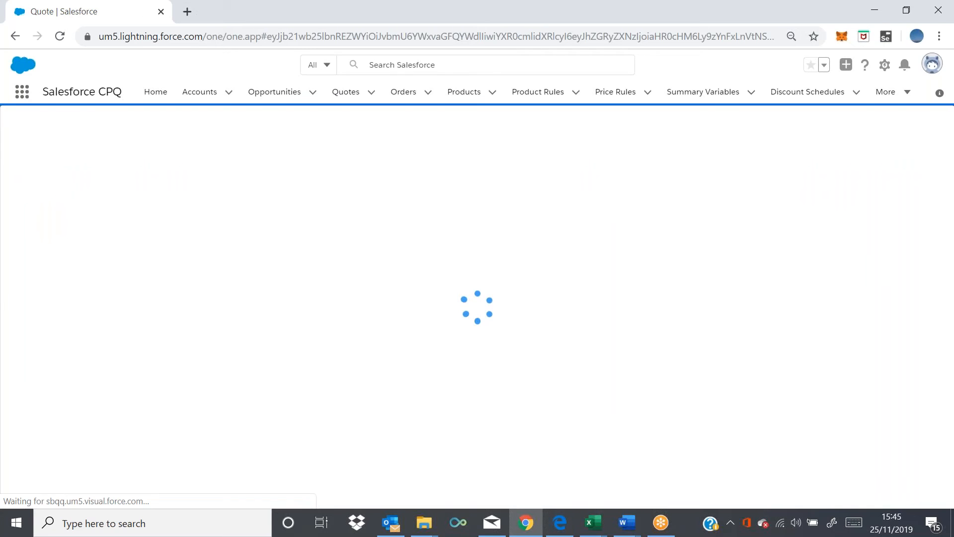
click(492, 133)
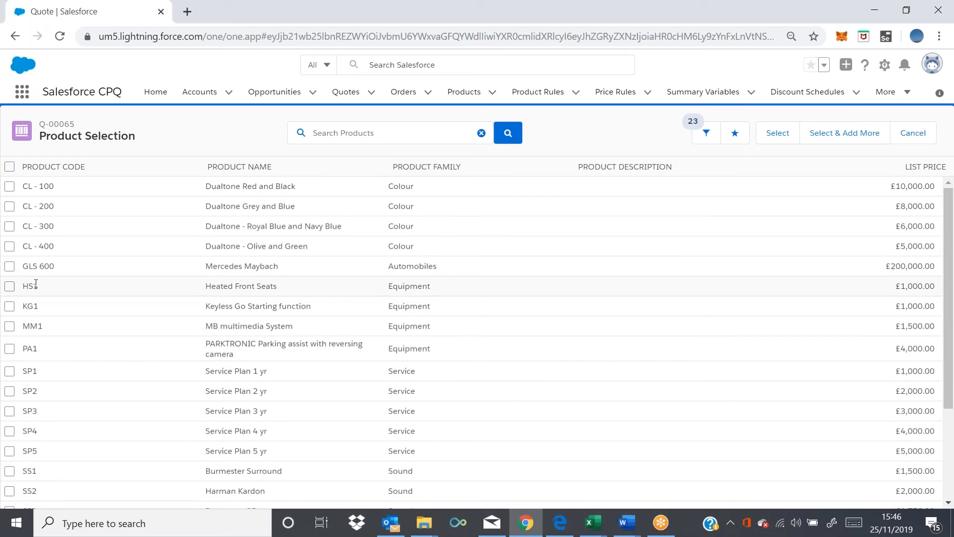
click(9, 266)
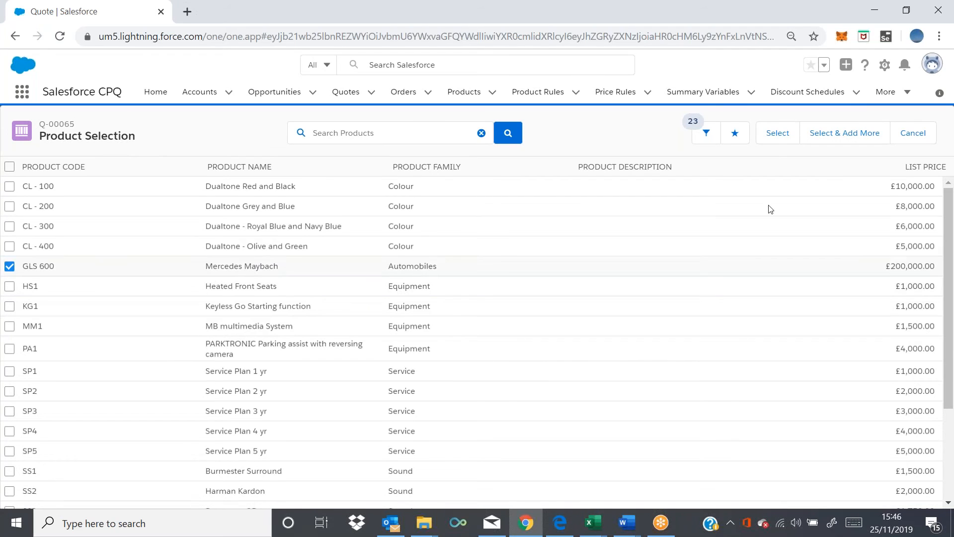
click(777, 137)
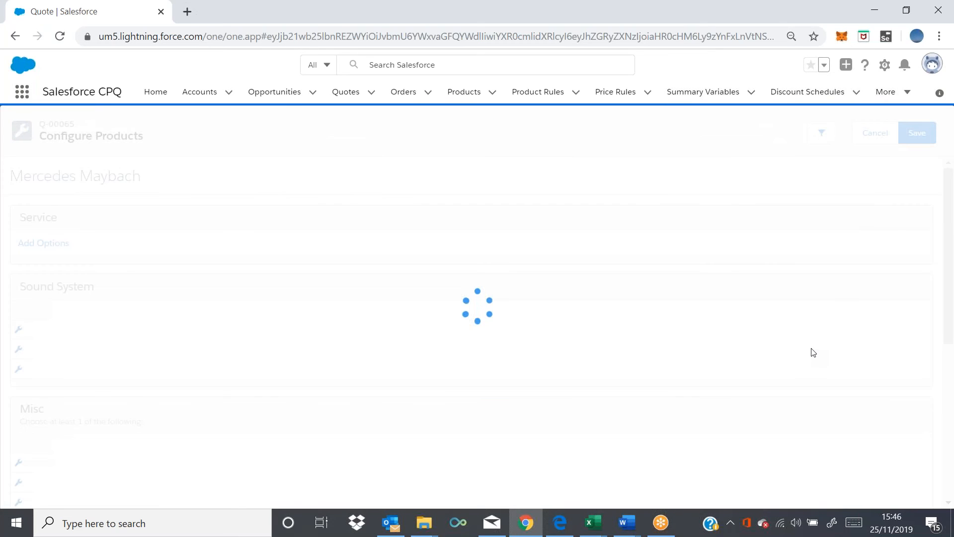
Check the options offered by the Service feature, and try to save the bundle without choosing a sound system
click(43, 242)
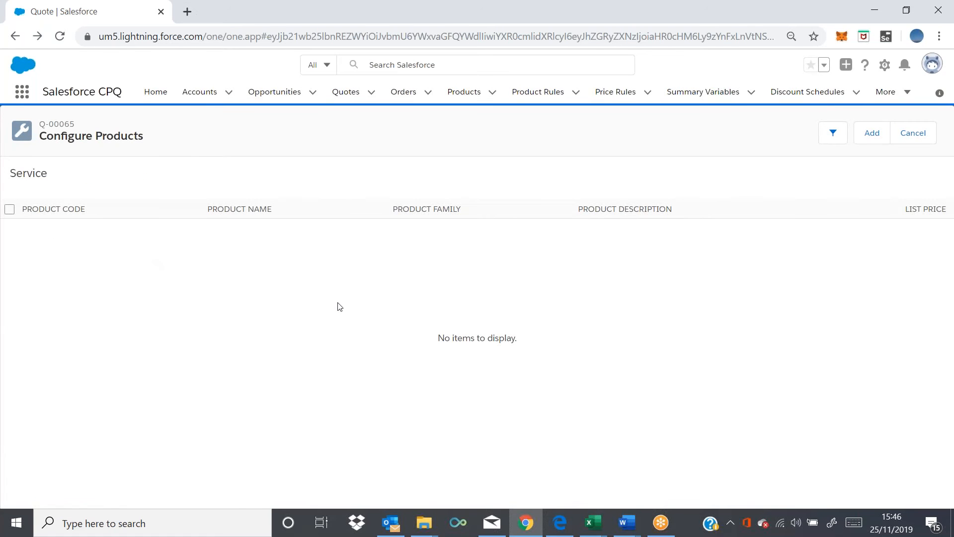
scroll(233, 357, down, 2)
scroll(224, 378, down, 3)
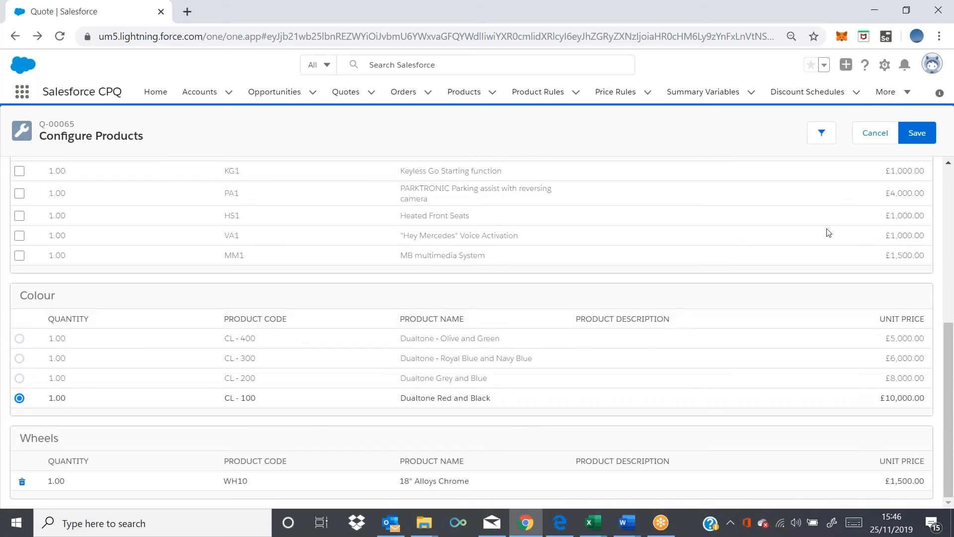
click(917, 133)
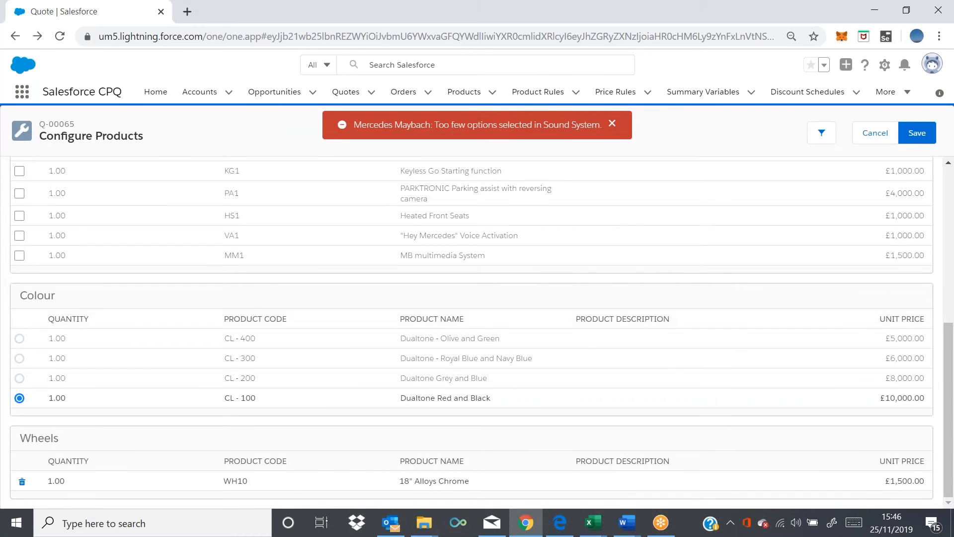
Choose the Burmester Surround sound system and the MB multimedia System, and save the bundle configuration
scroll(190, 373, up, 2)
scroll(179, 358, up, 4)
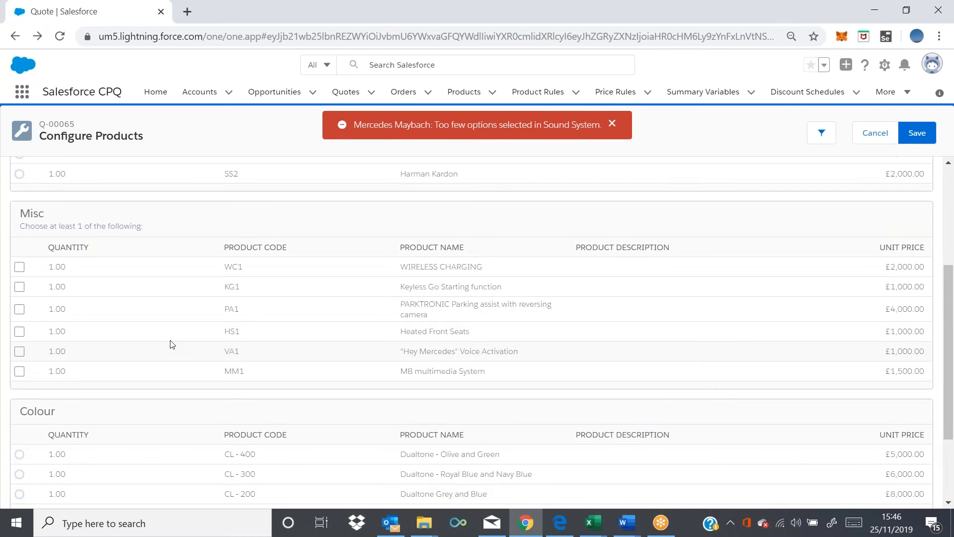
click(21, 330)
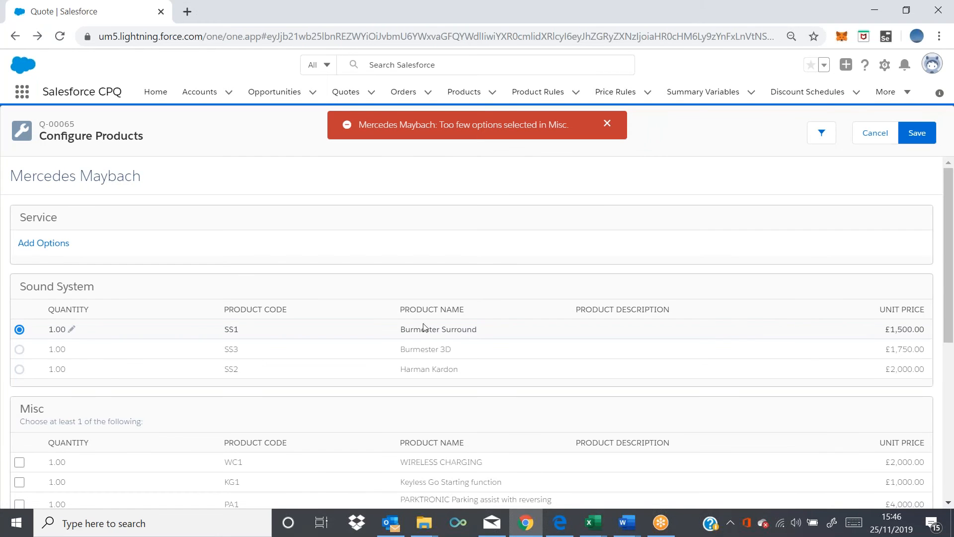
scroll(404, 366, down, 4)
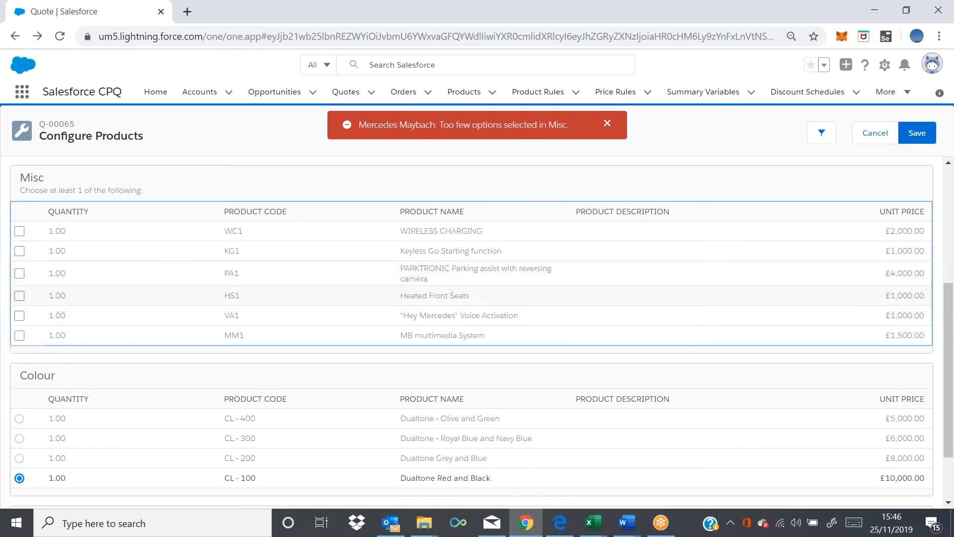
click(19, 335)
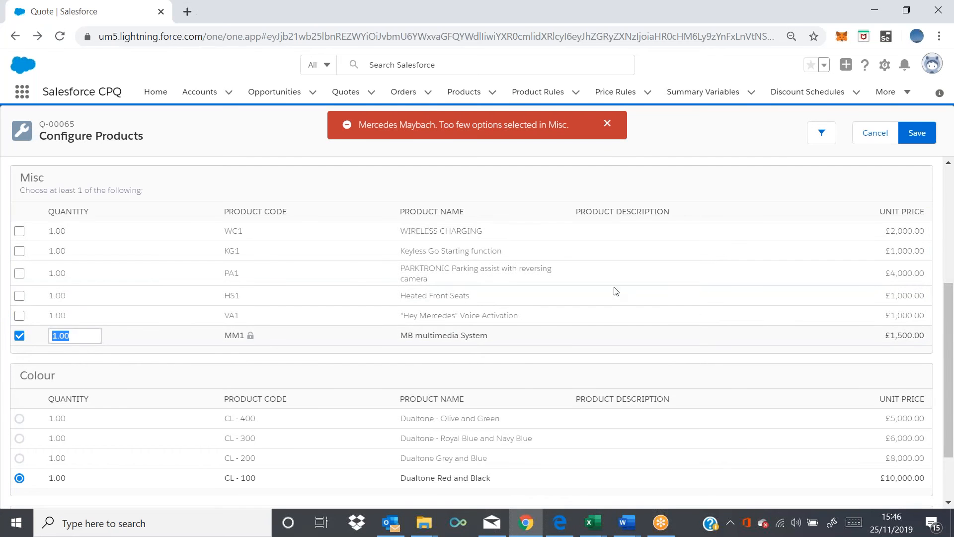
click(918, 133)
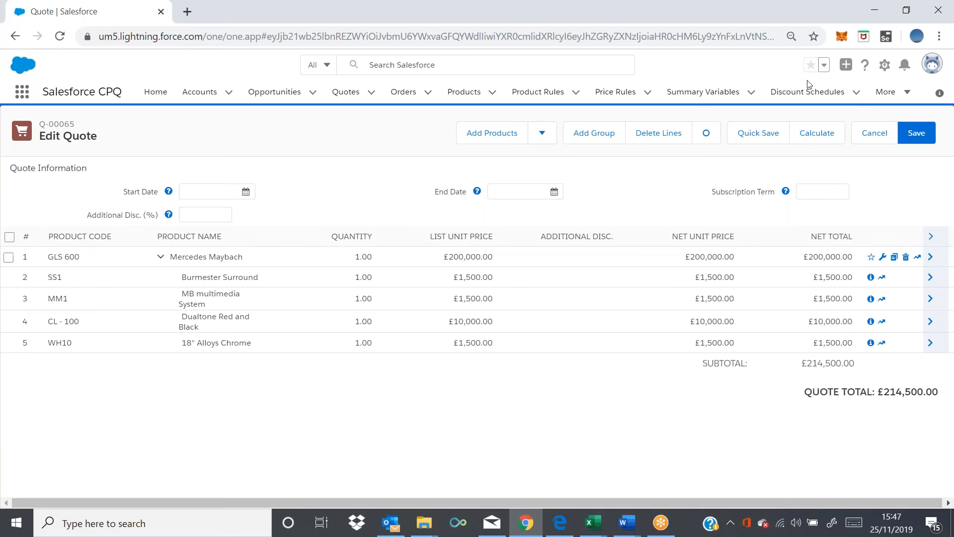
Discard the quote line edits and configure the Mercedes Maybach again with the Harman Kardon sound system
click(875, 131)
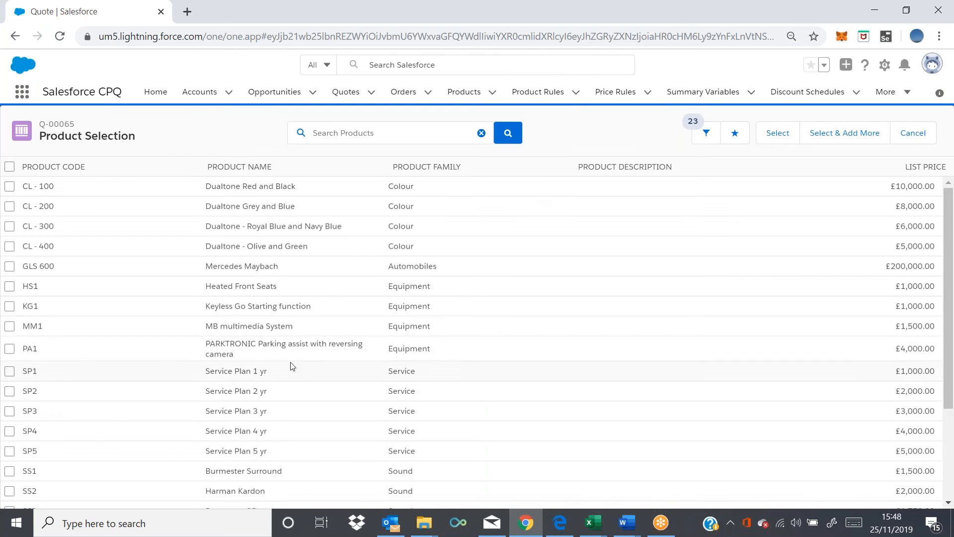
click(10, 267)
click(777, 134)
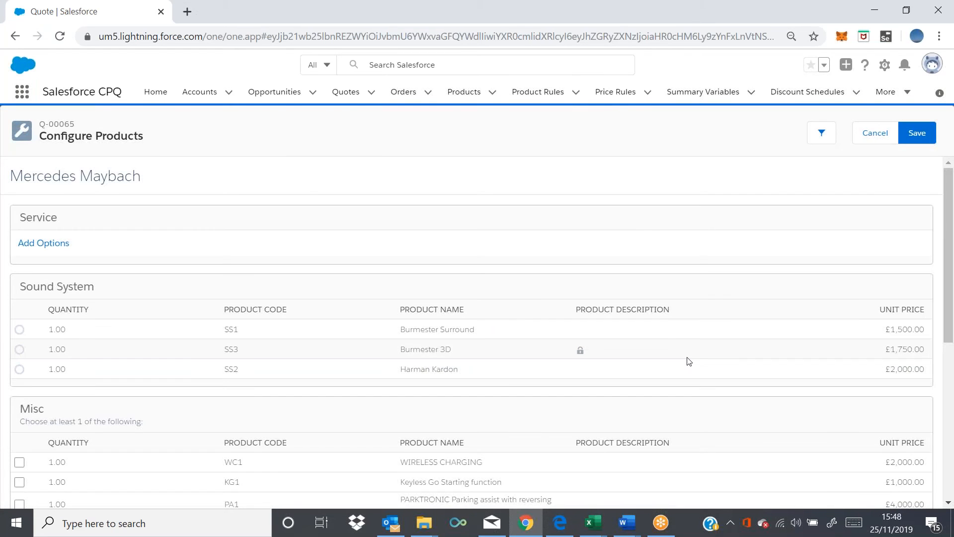
scroll(656, 378, down, 1)
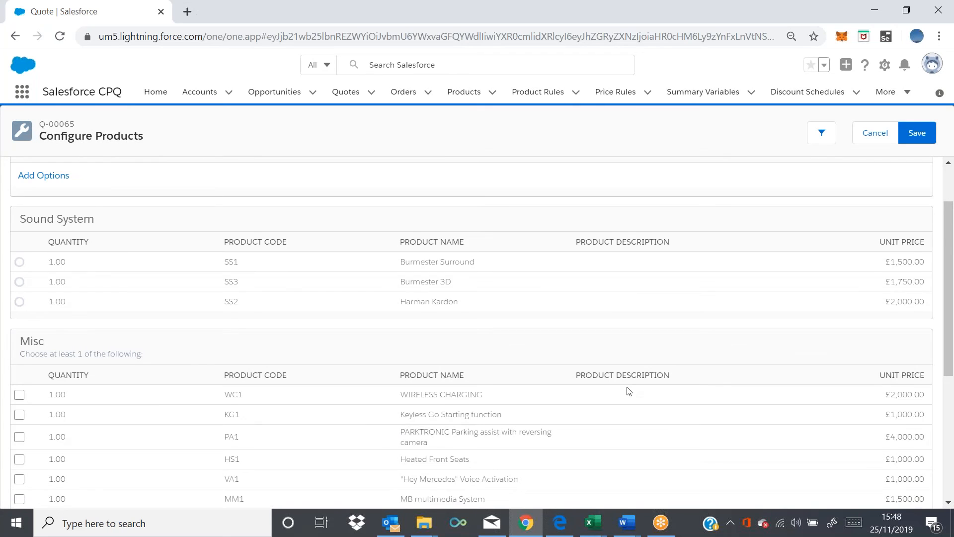
scroll(347, 388, up, 1)
click(57, 379)
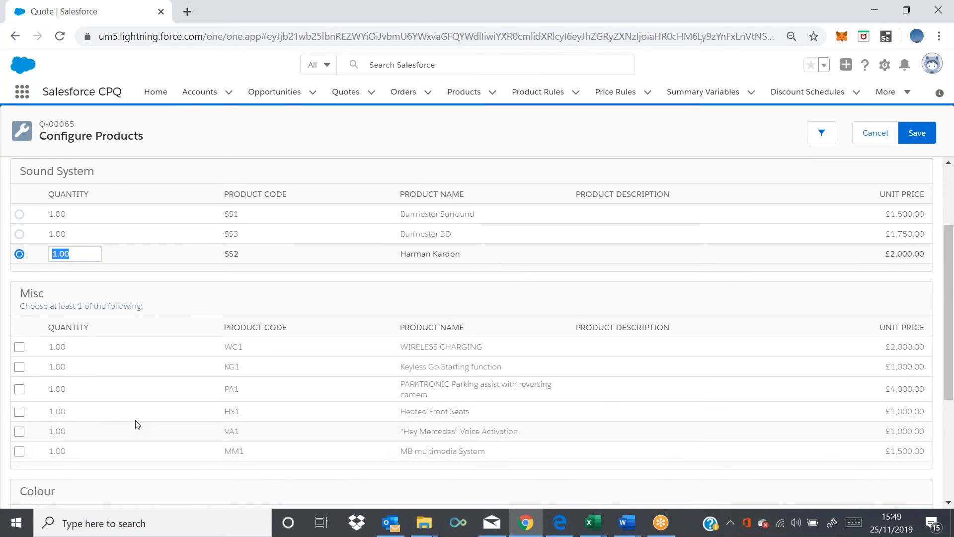
click(19, 347)
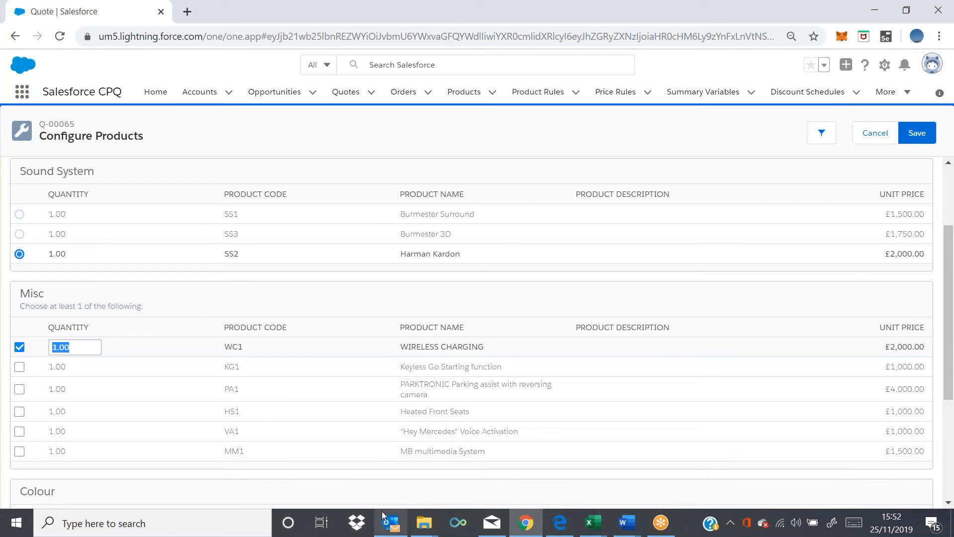
mouse_move(398, 535)
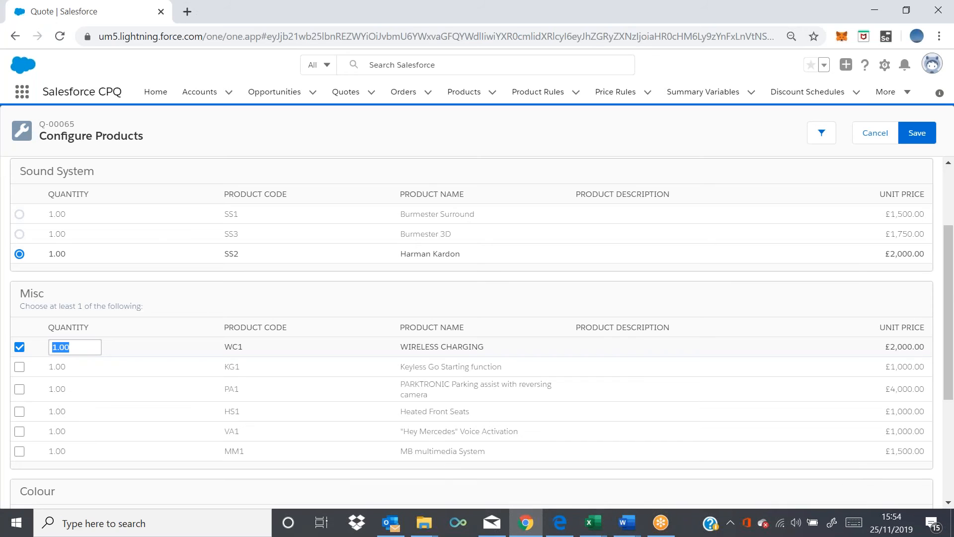
click(19, 347)
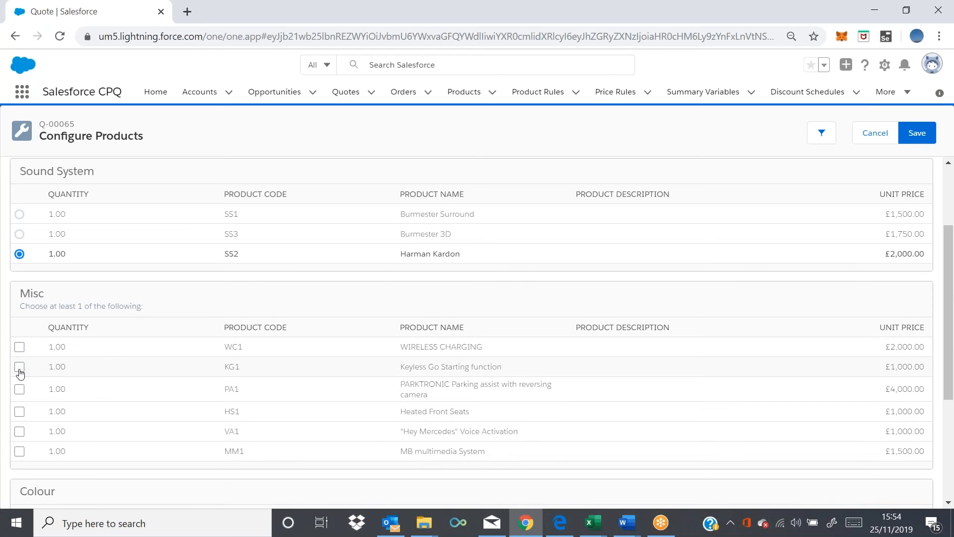
Test the alert rule by saving with the Keyless Go Starting function at quantity 0, then cancel the alert and deselect that option
click(19, 371)
text(0)
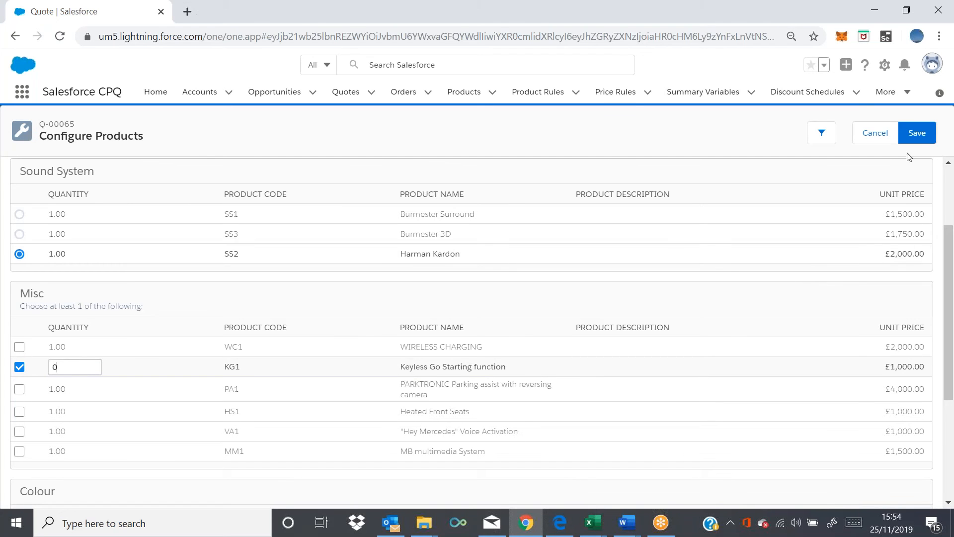
click(922, 141)
click(924, 144)
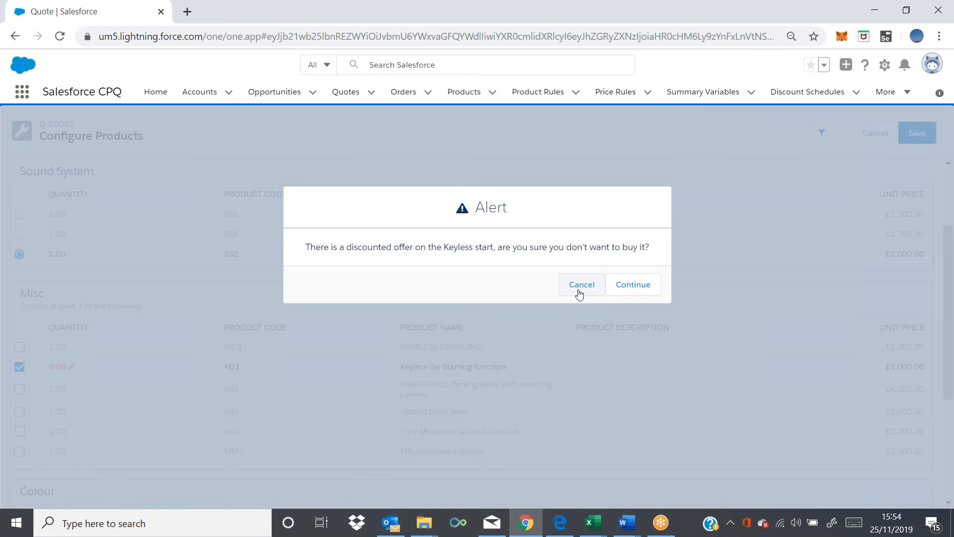
click(579, 294)
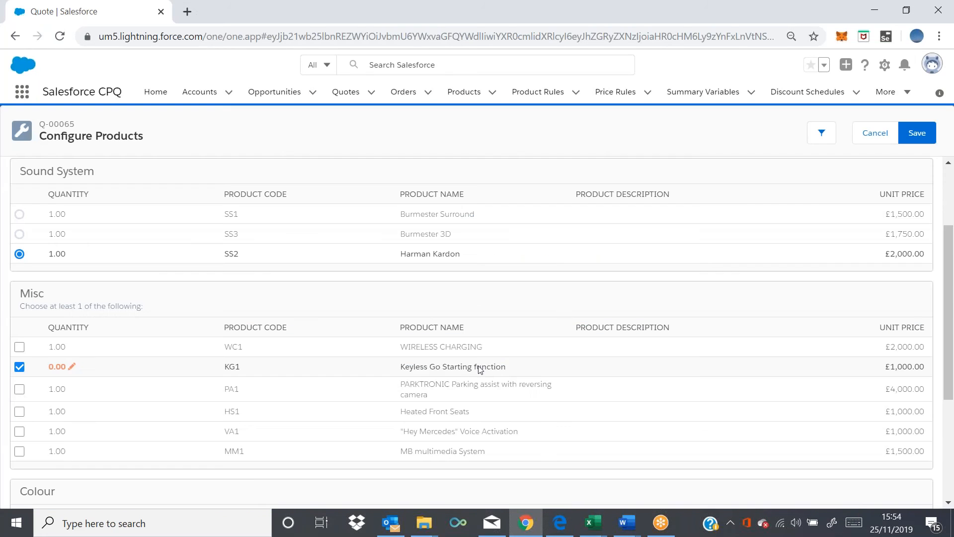
click(20, 368)
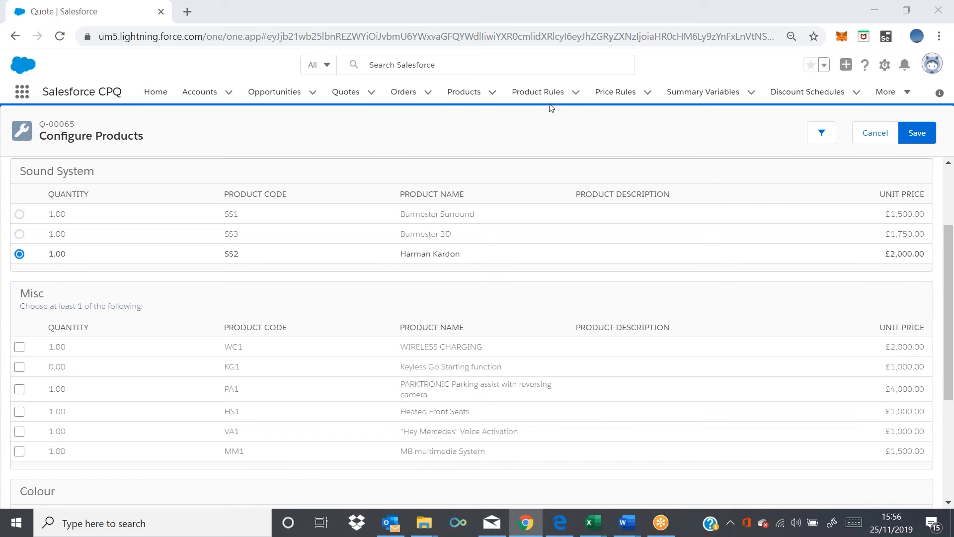
Change the Discount Offer on Keyless Start rule's message to "The prices are higher than normal, are you sure you don't want to buy it?" and save
click(540, 95)
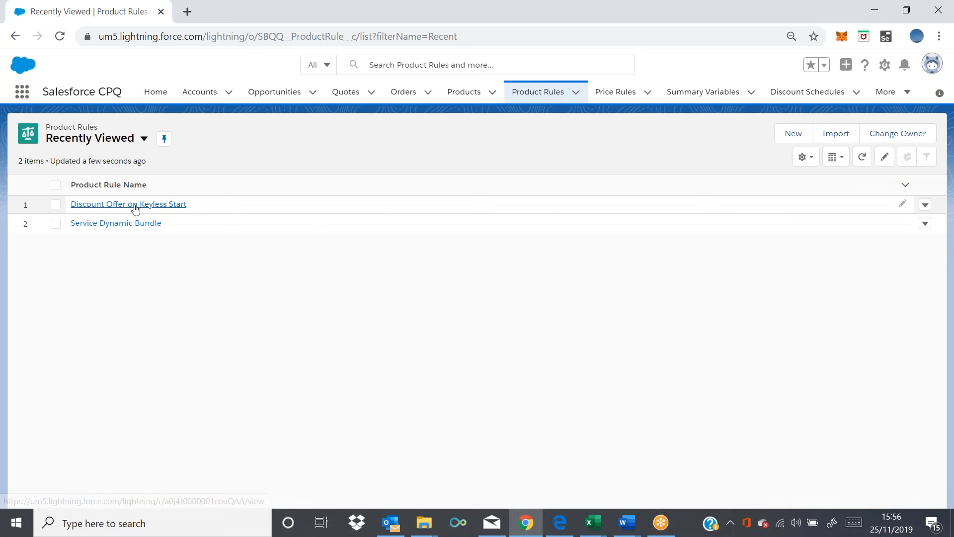
click(135, 207)
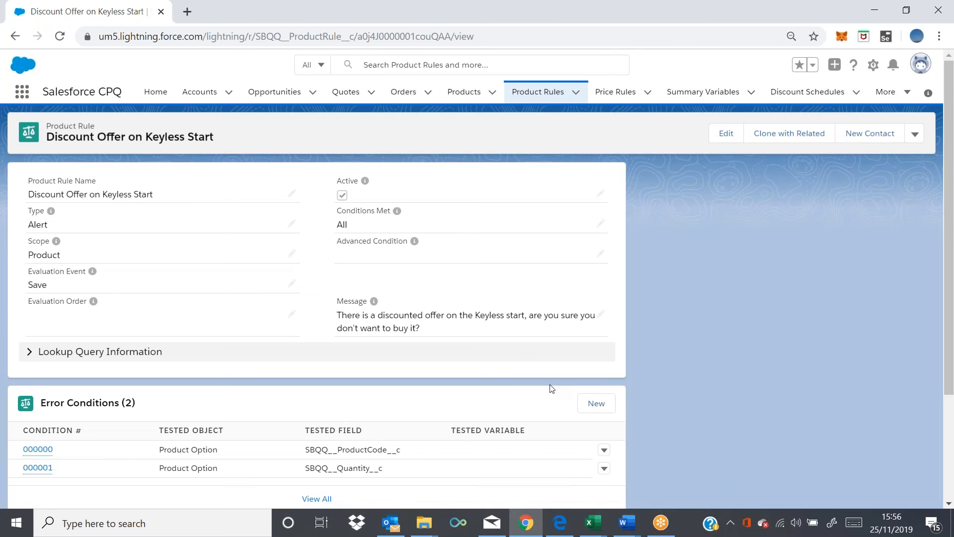
click(601, 314)
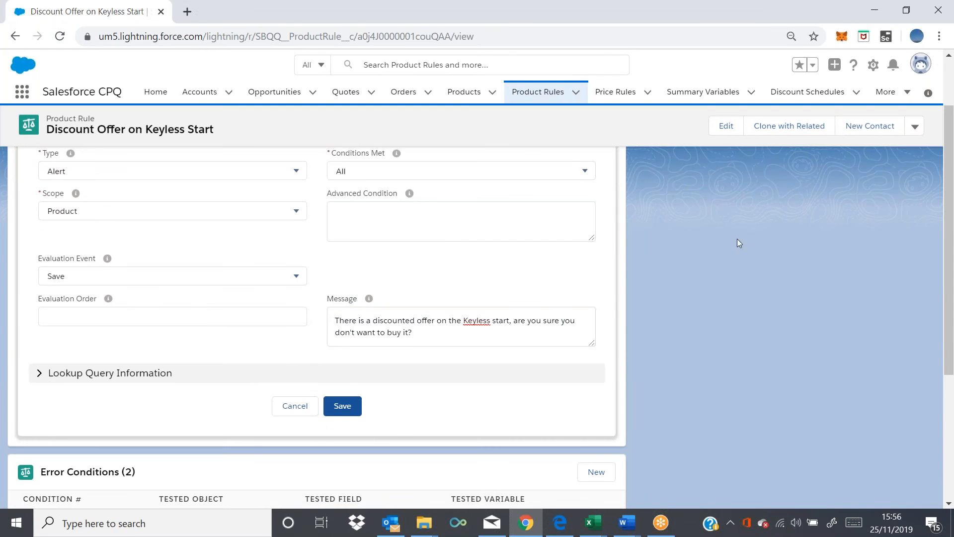
drag(510, 318, 337, 309)
text(The prices are higher than normal)
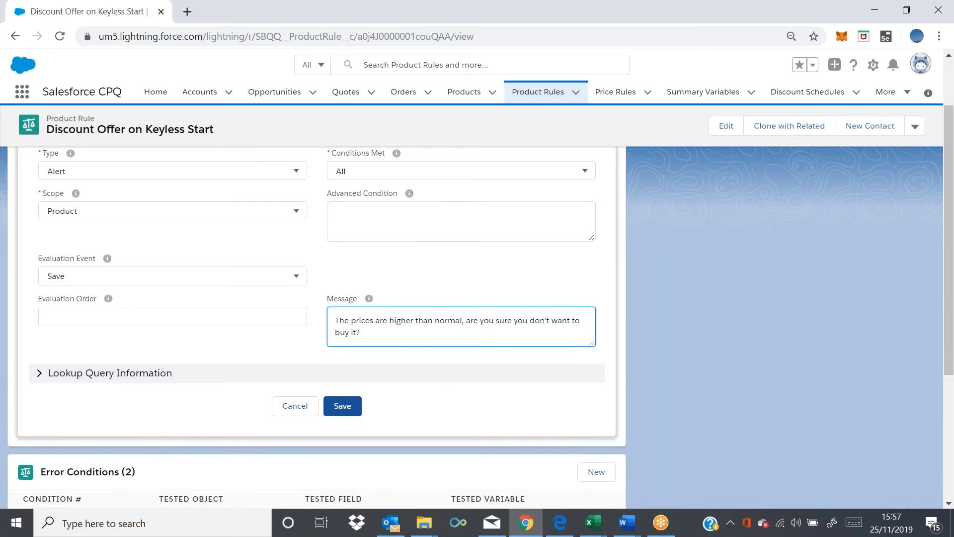
click(350, 403)
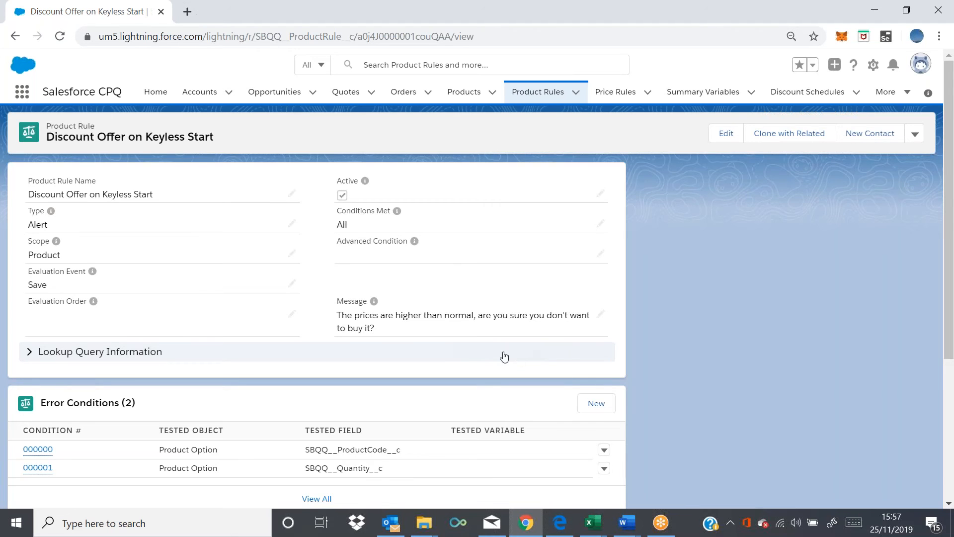
Set the operator of the rule's quantity error condition to greater than, and save the condition
scroll(376, 413, down, 3)
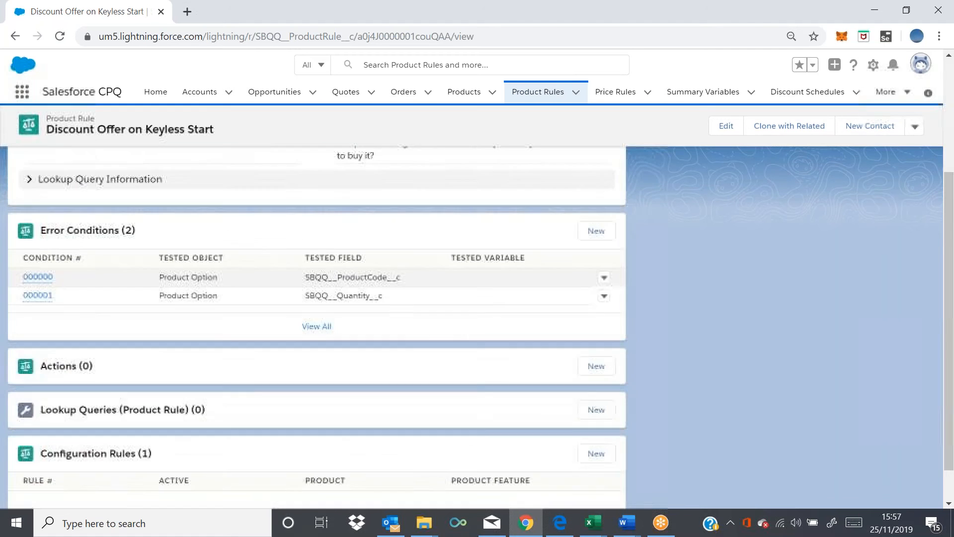
scroll(383, 412, up, 2)
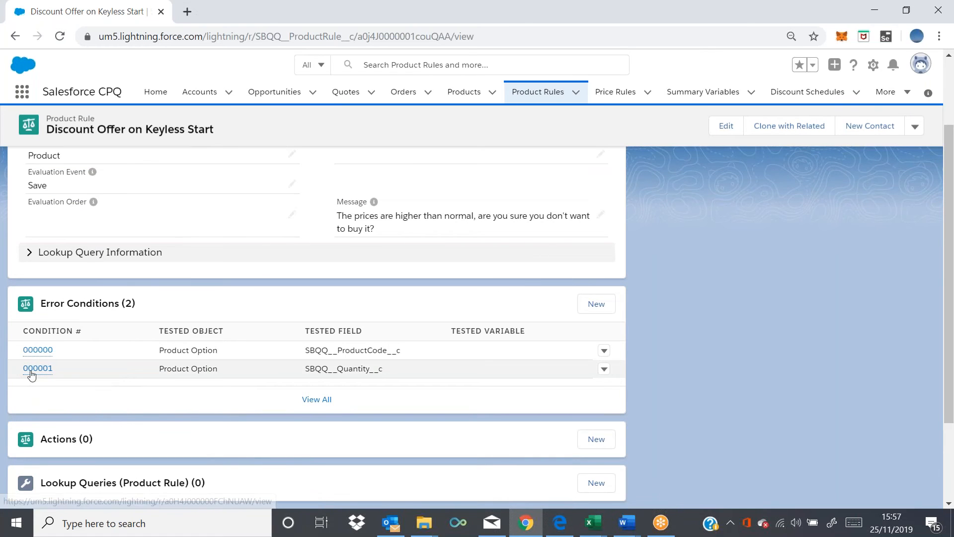
click(46, 367)
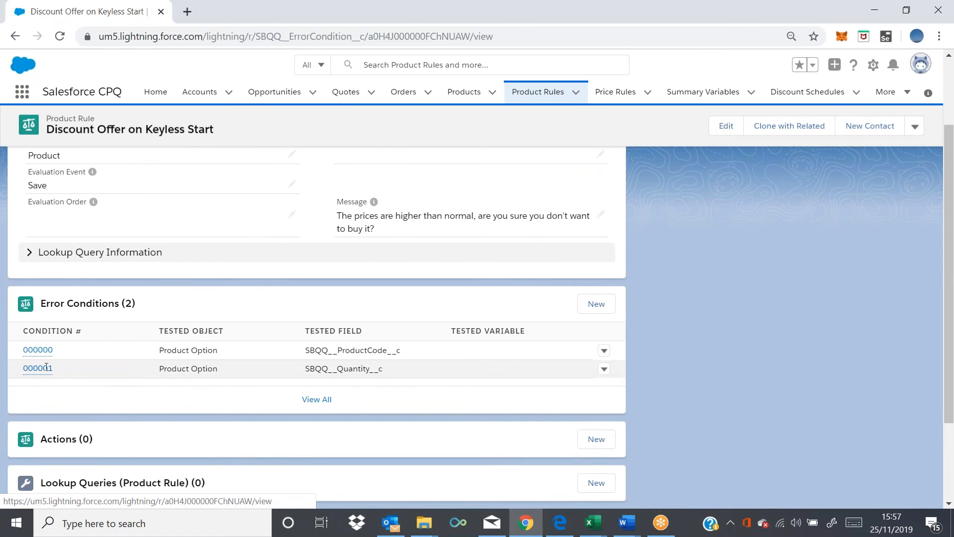
scroll(46, 368, up, 1)
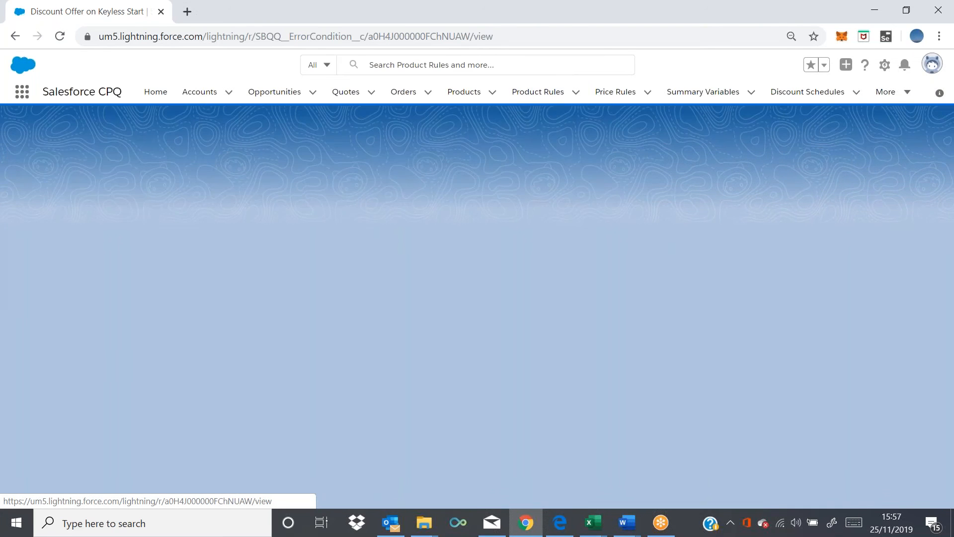
scroll(323, 378, down, 2)
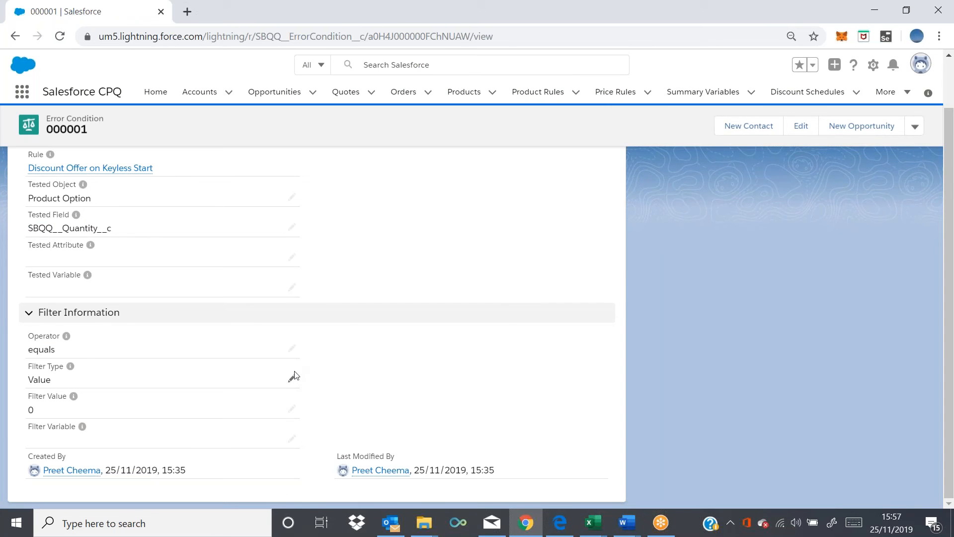
click(292, 409)
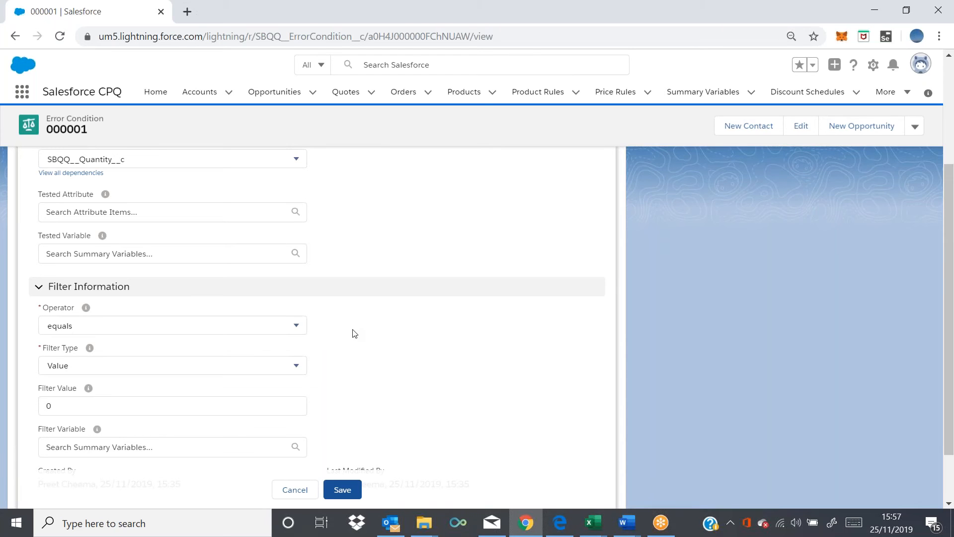
click(305, 332)
click(304, 332)
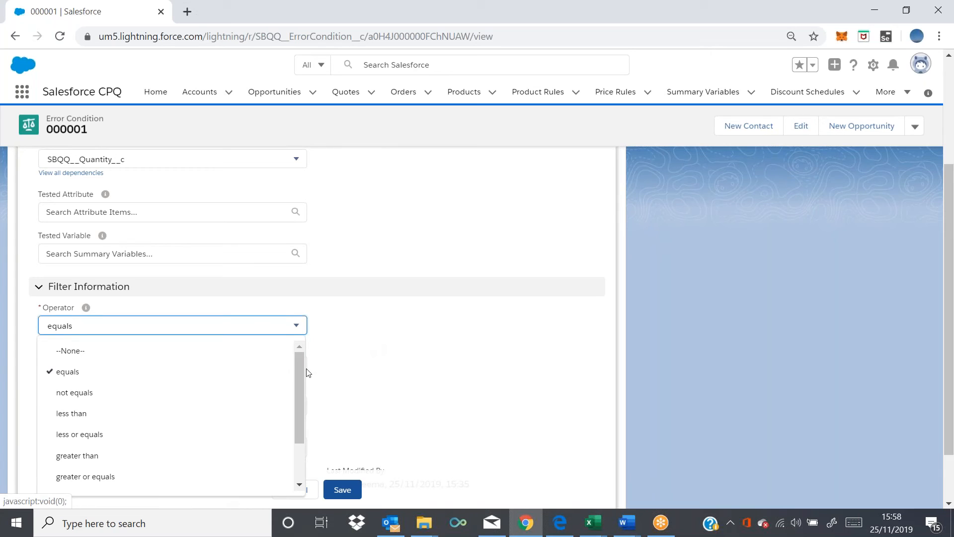
mouse_move(301, 370)
mouse_down()
mouse_move(304, 391)
mouse_move(308, 381)
mouse_up()
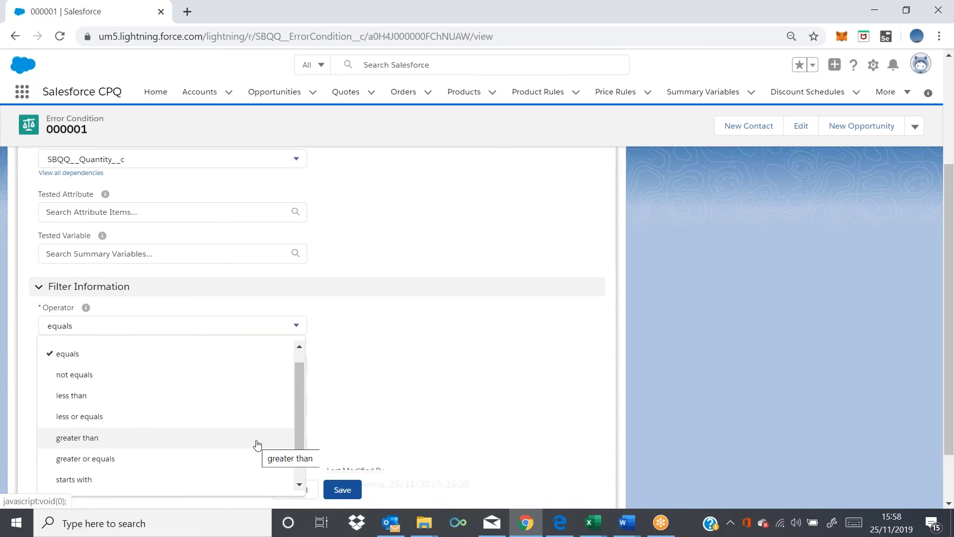
click(258, 438)
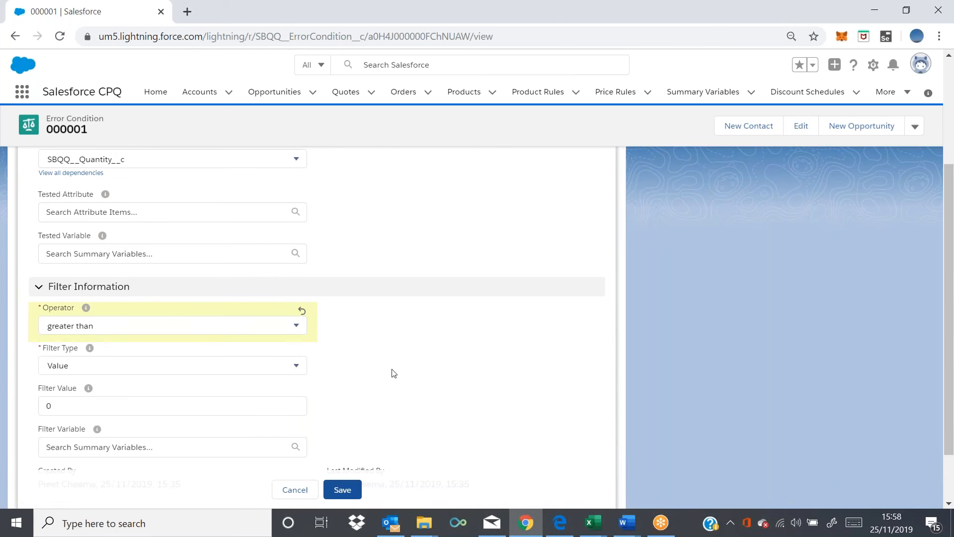
scroll(394, 373, down, 2)
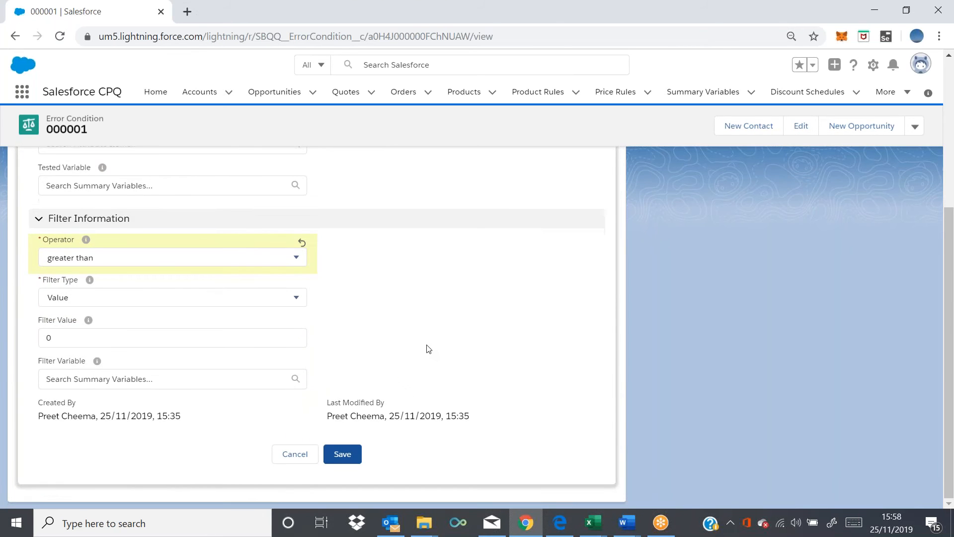
scroll(429, 348, up, 1)
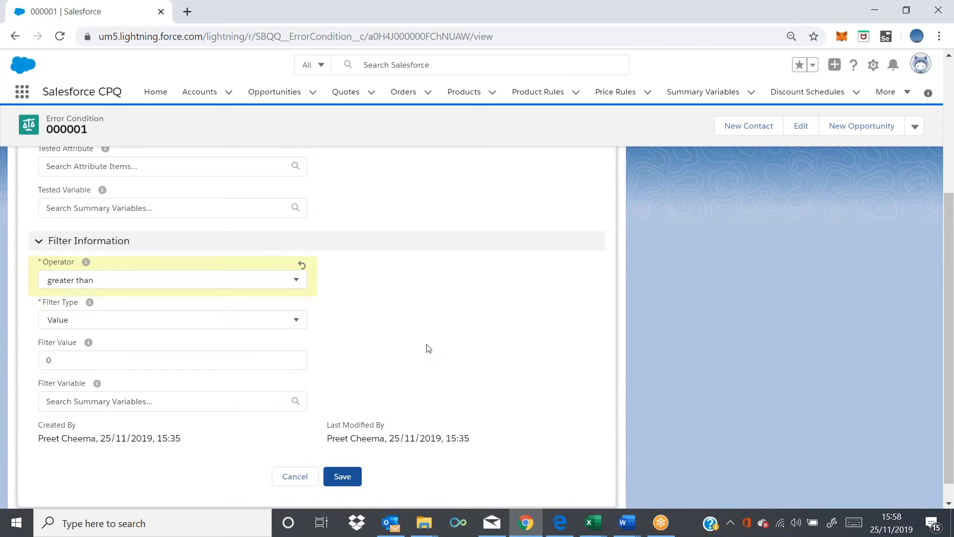
scroll(427, 348, up, 3)
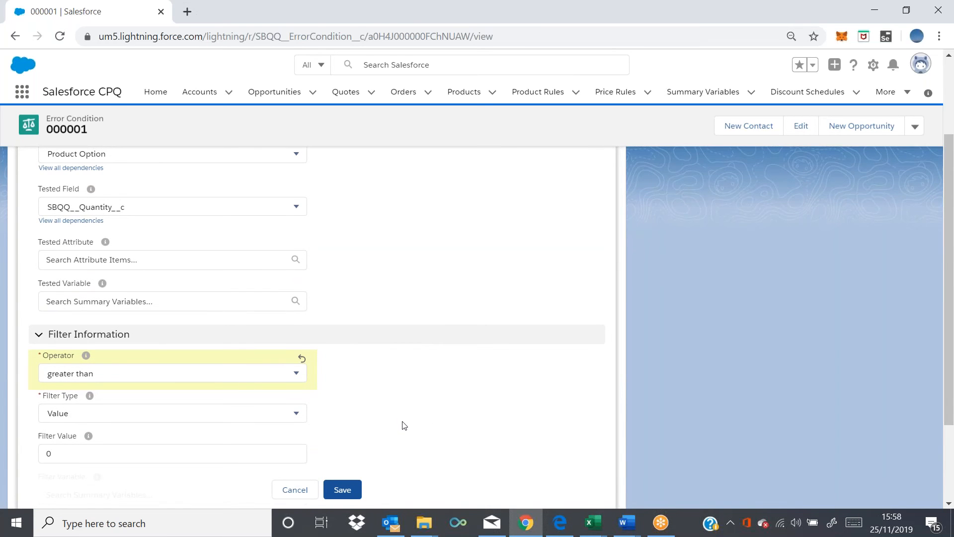
scroll(403, 423, down, 3)
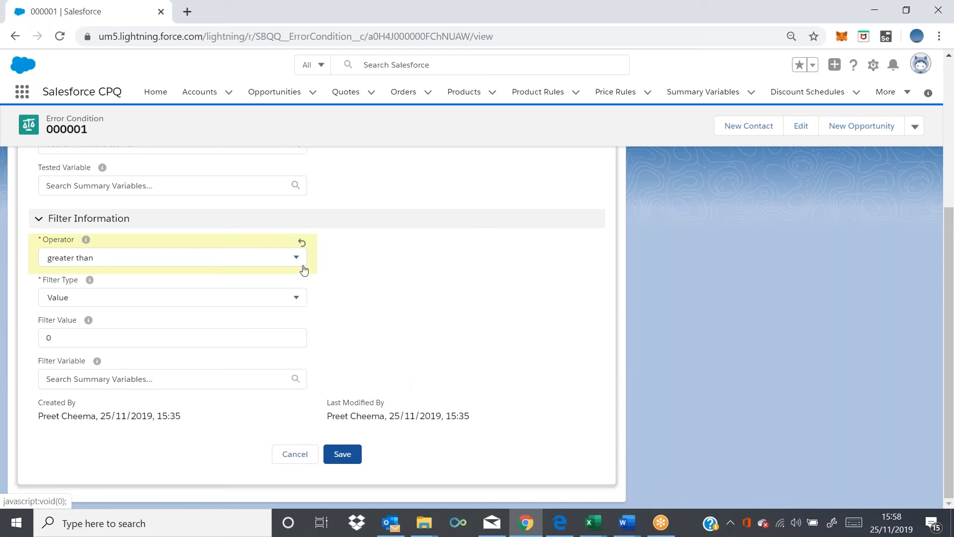
click(347, 456)
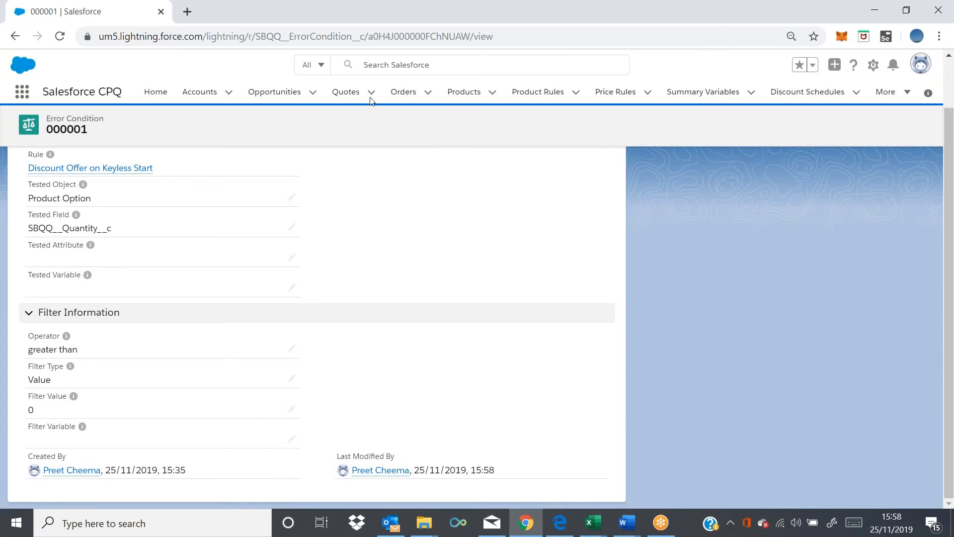
Open quote Q-00065 for line editing and select the Mercedes Maybach bundle for configuration
click(343, 92)
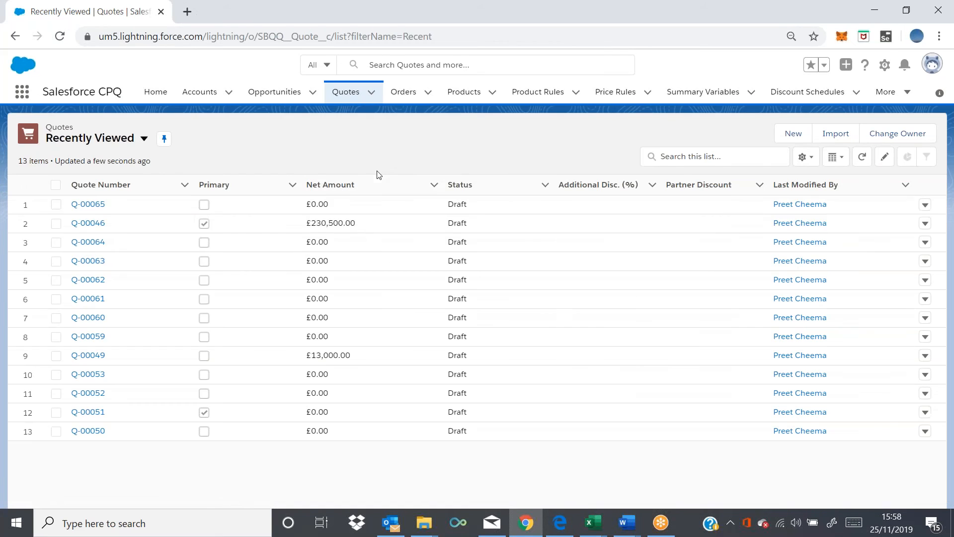
click(108, 215)
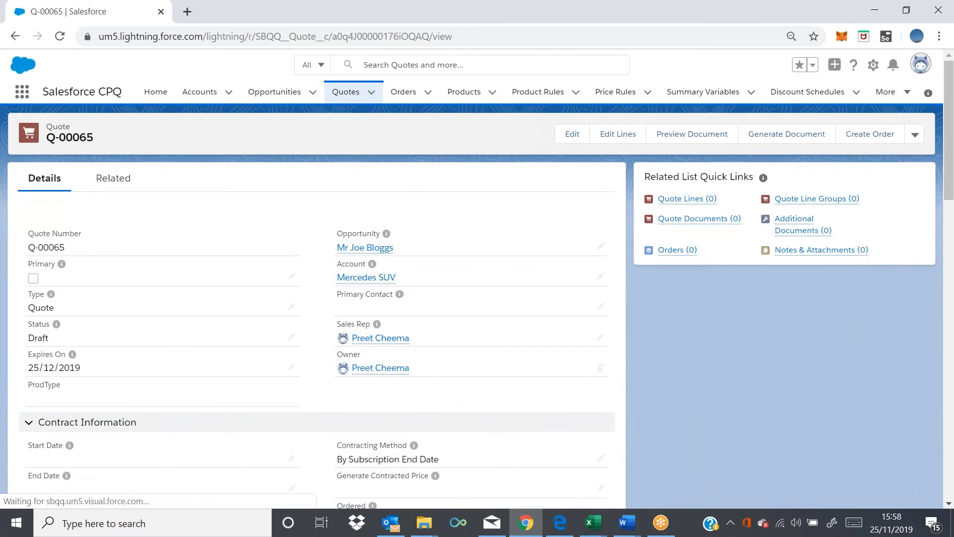
click(628, 138)
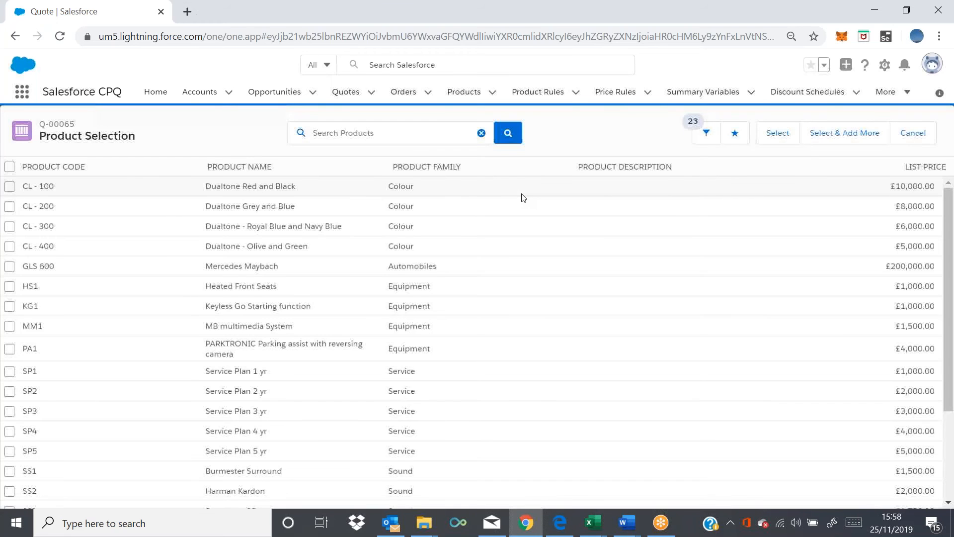
click(10, 267)
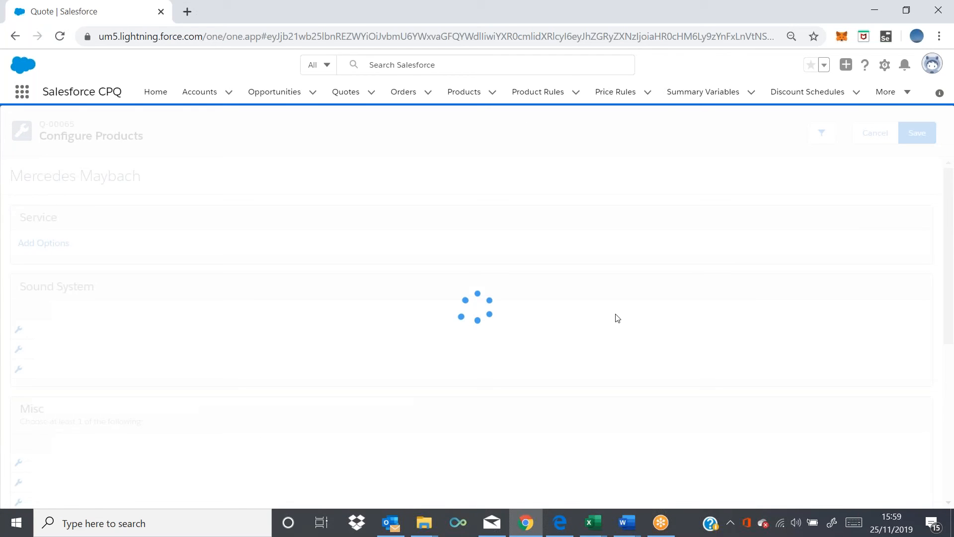
Choose the Harman Kardon sound system and the Keyless Go Starting function in the Mercedes Maybach bundle
scroll(507, 407, down, 5)
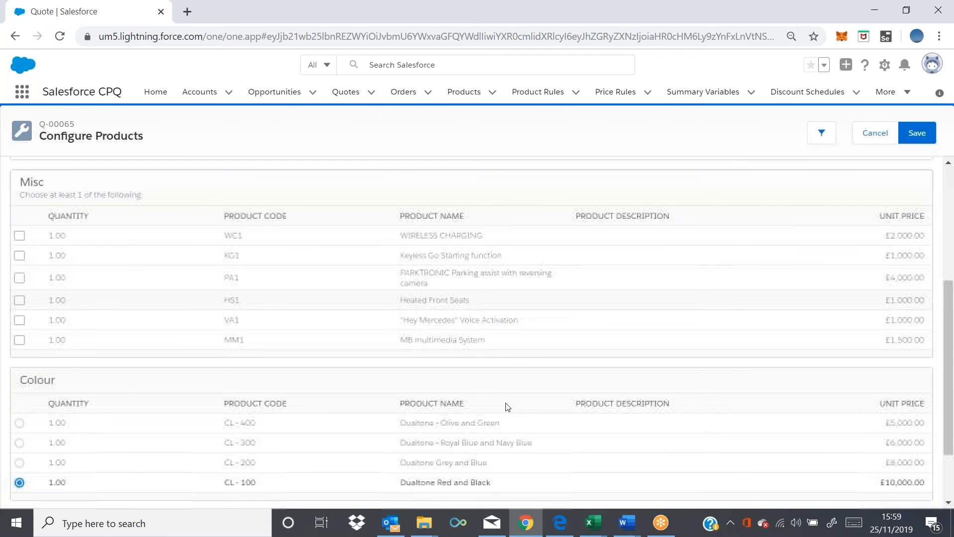
scroll(507, 406, up, 2)
scroll(507, 407, up, 3)
click(19, 368)
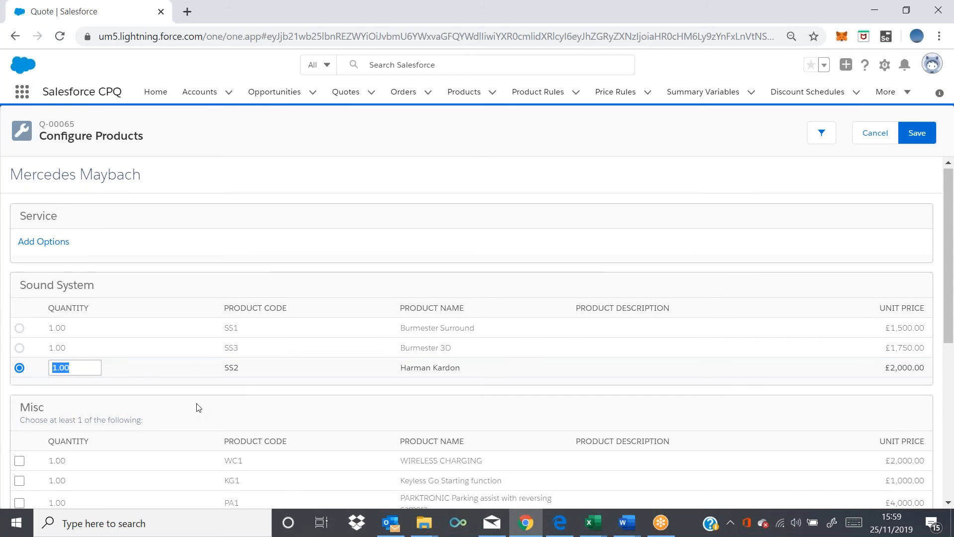
scroll(199, 407, down, 1)
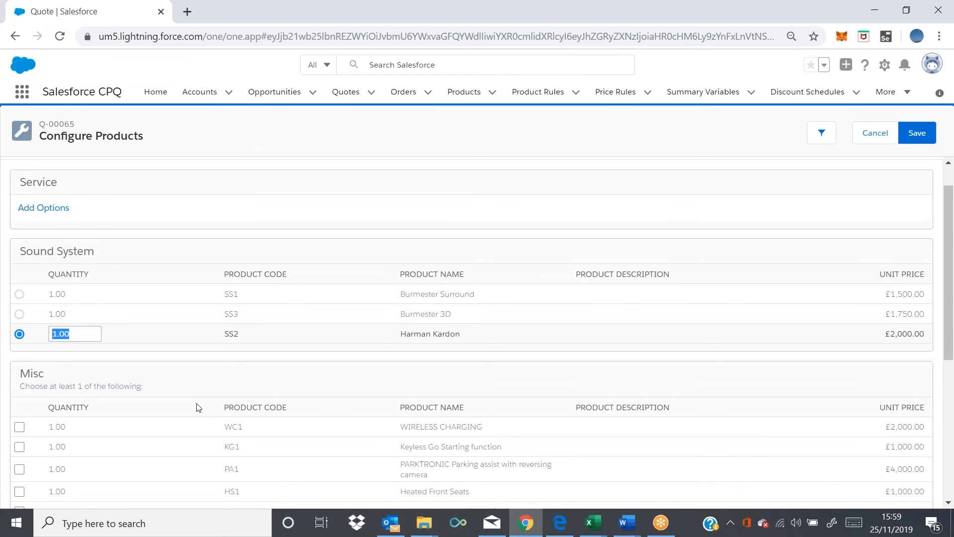
scroll(199, 407, down, 2)
click(21, 371)
click(22, 373)
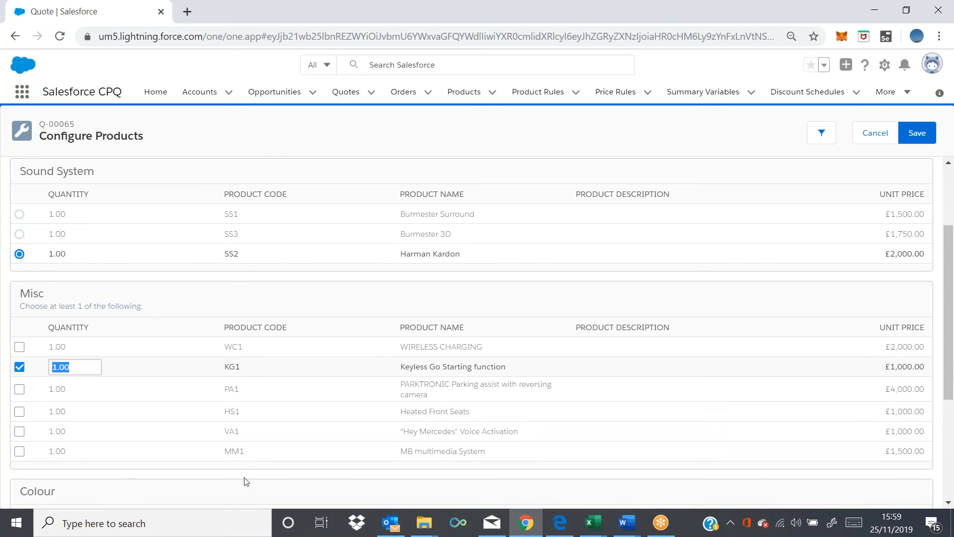
Review the chosen bundle options, and test the changed alert rule by saving with the Keyless Go Starting function at quantity 1
scroll(245, 481, down, 1)
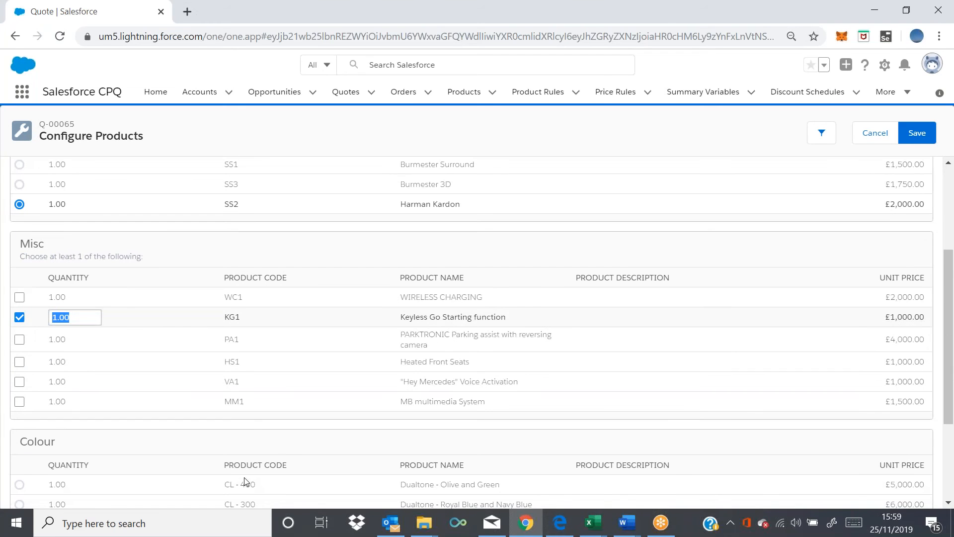
scroll(244, 477, down, 1)
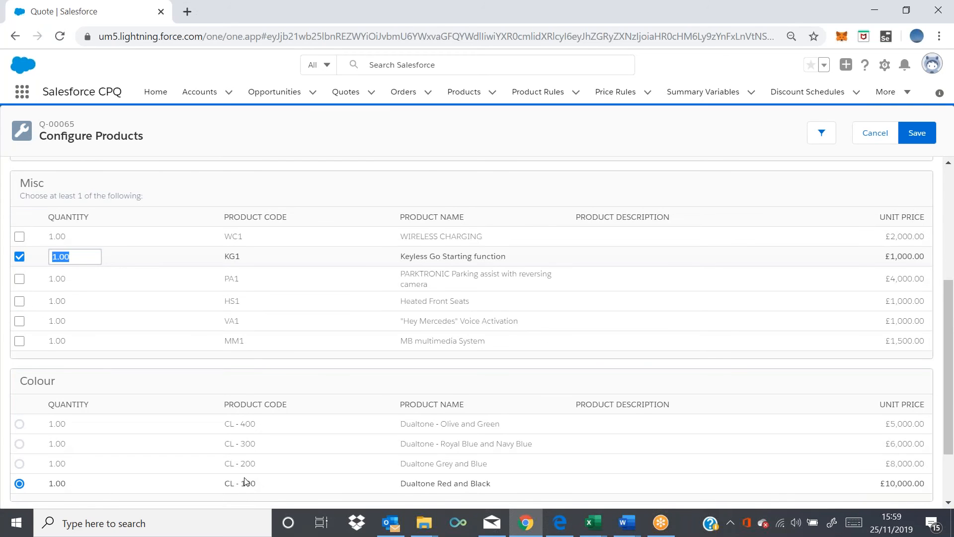
scroll(245, 481, down, 1)
scroll(453, 427, up, 4)
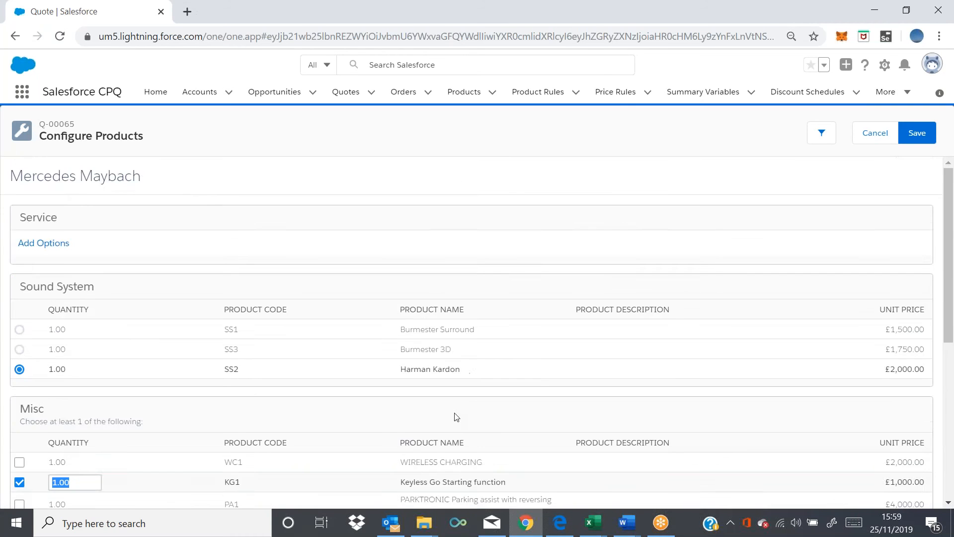
scroll(452, 449, down, 1)
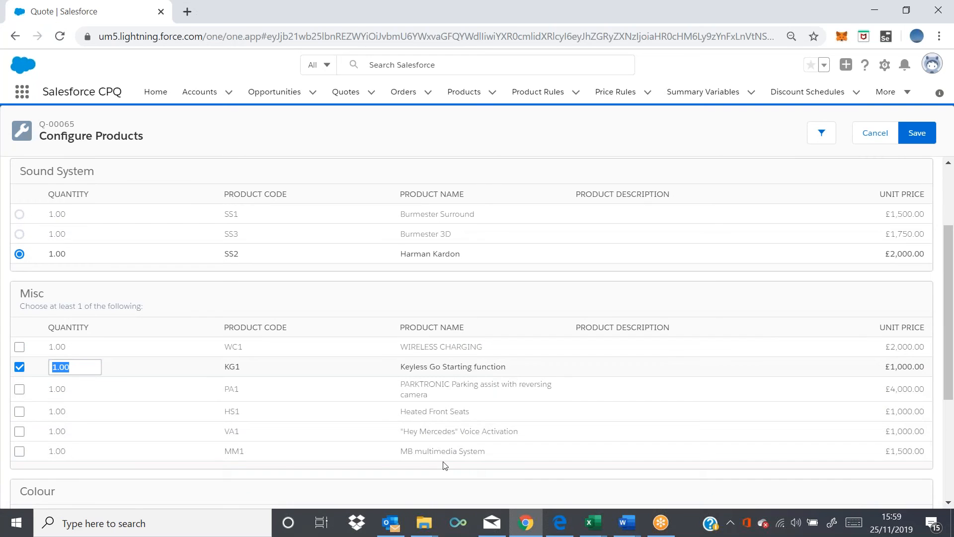
scroll(445, 466, down, 1)
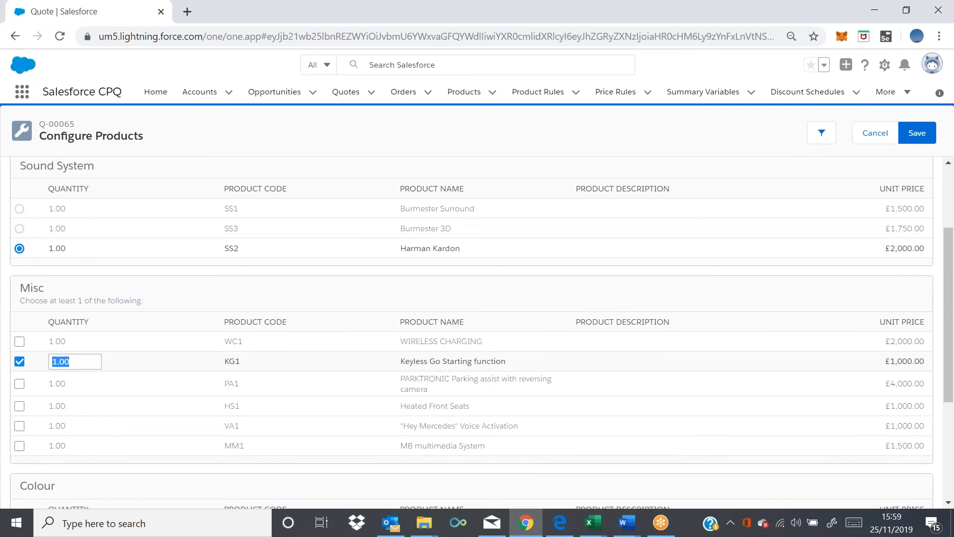
scroll(471, 332, down, 2)
scroll(489, 456, down, 1)
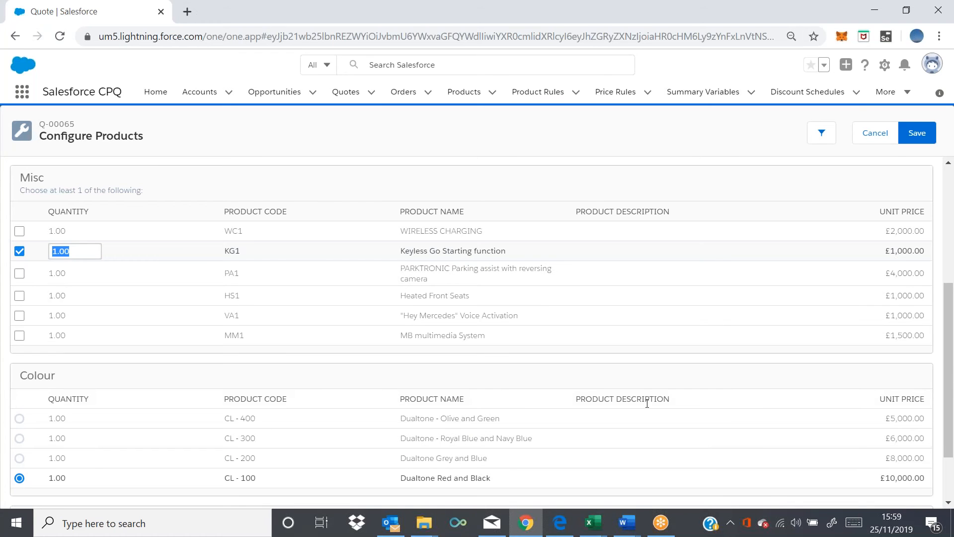
scroll(647, 404, up, 2)
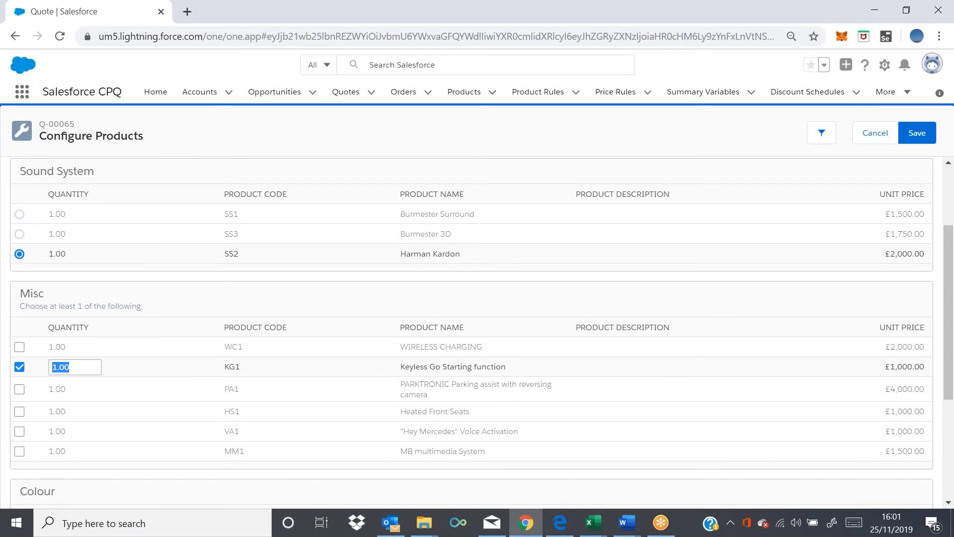
click(912, 142)
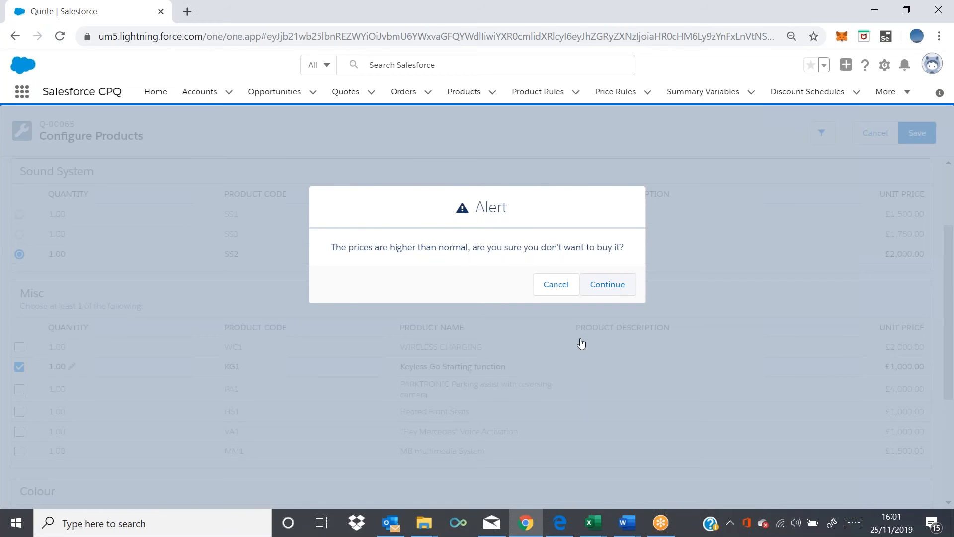
Continue past the price alert to apply the Mercedes Maybach configuration to quote Q-00065
key(Return)
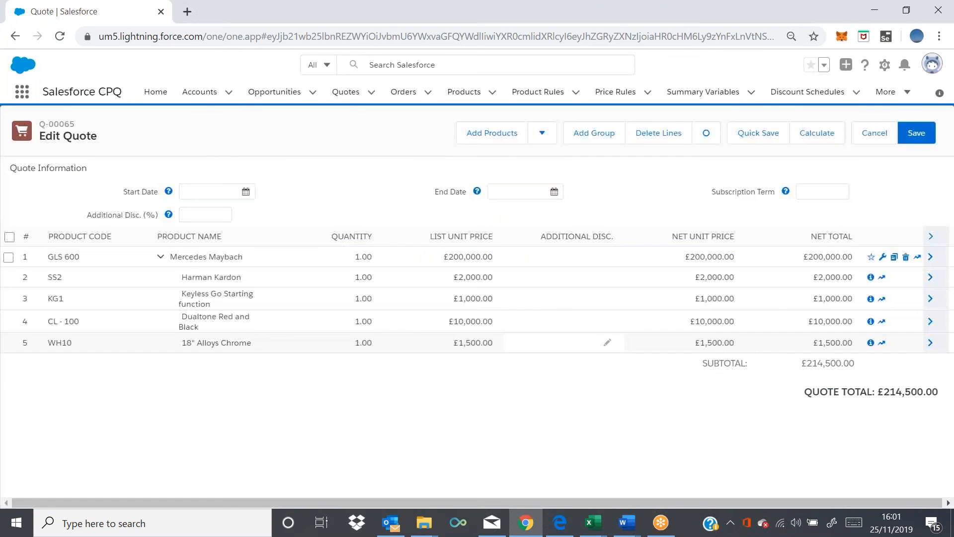
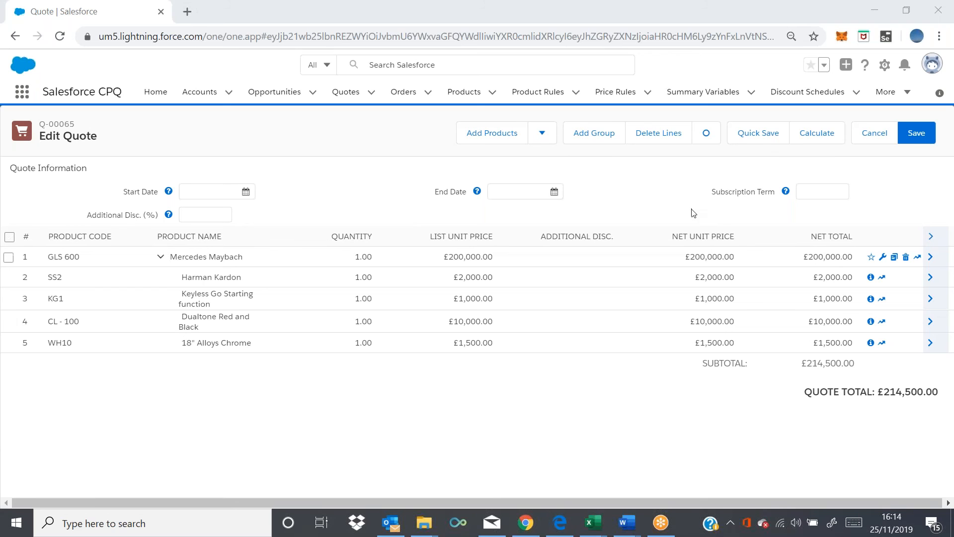
Switch to Outlook, look up the building survey quotation e-mail in the sent items by the contact's first name, and return to the quote in Chrome
click(390, 530)
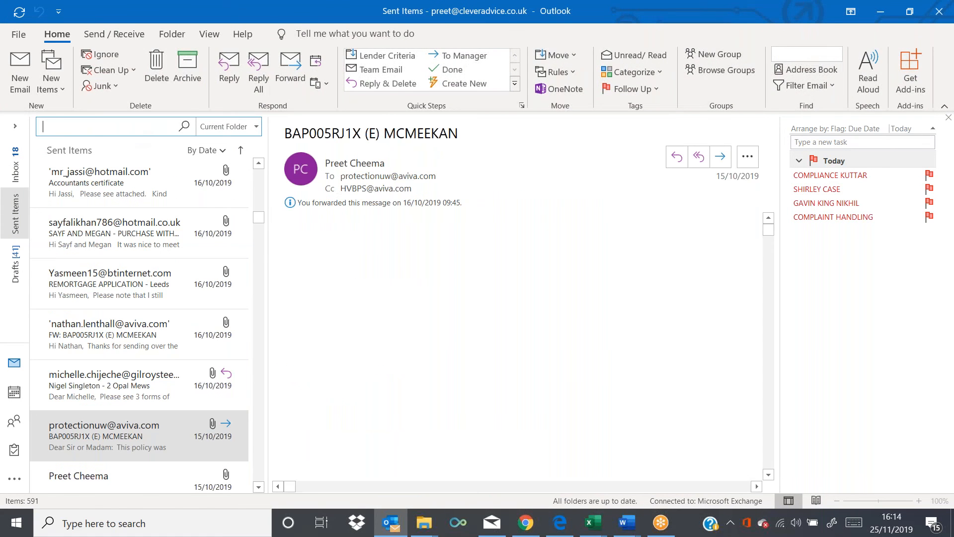
text(PUNIT)
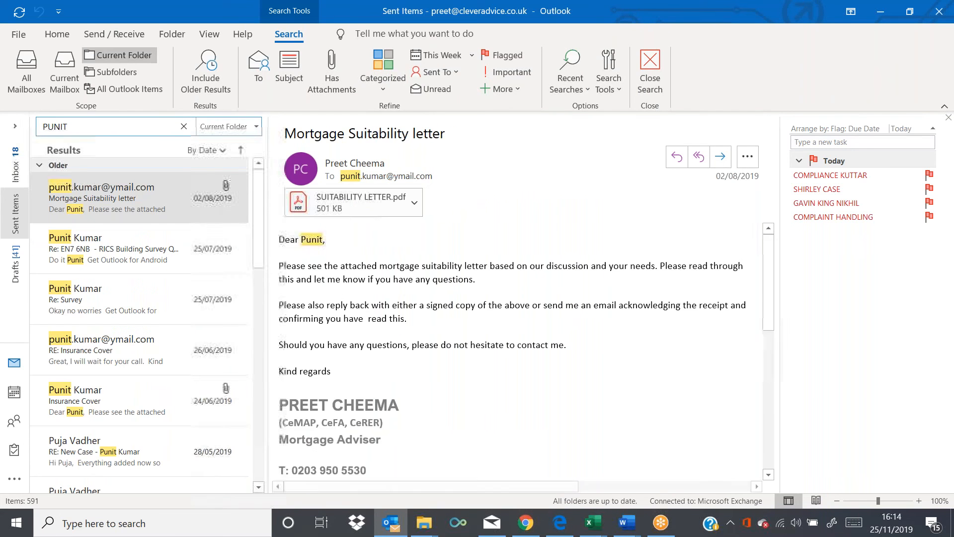
click(150, 251)
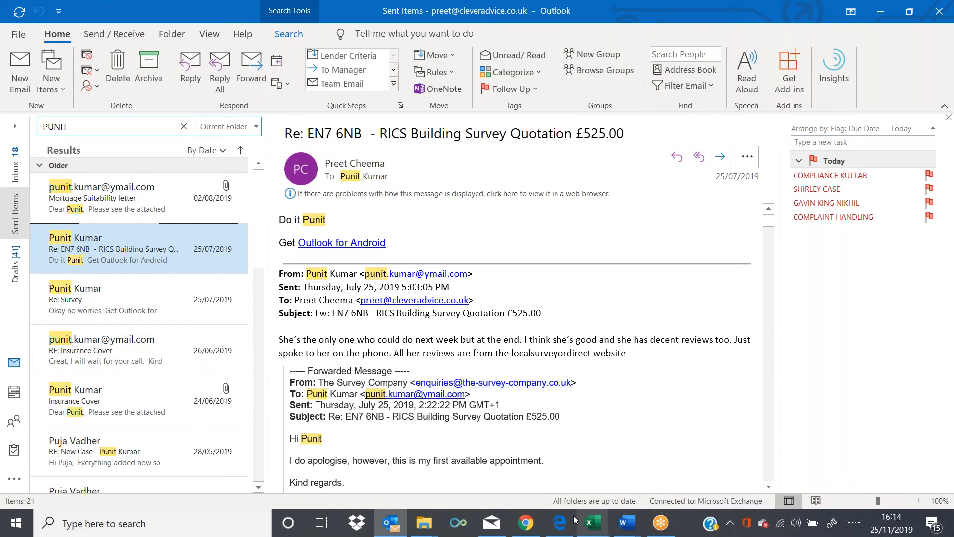
click(525, 523)
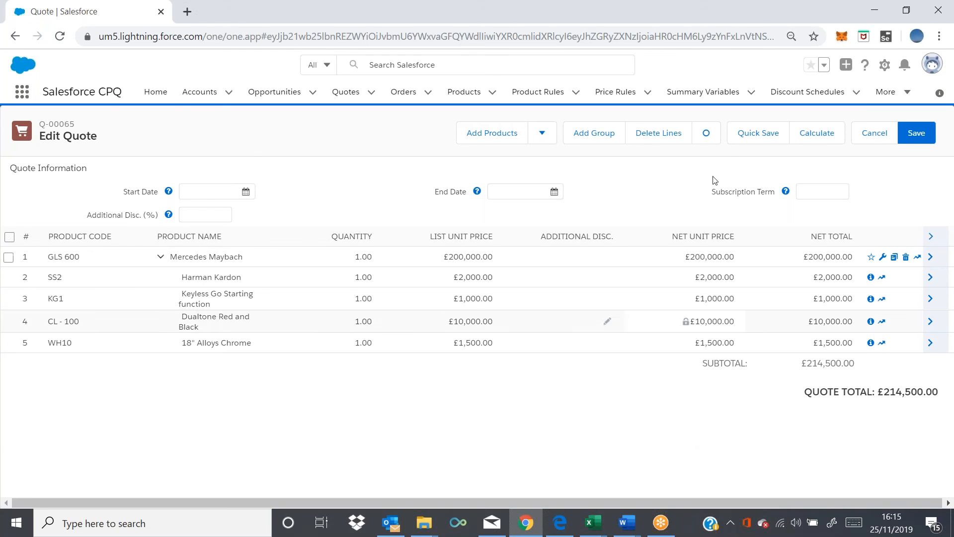
click(734, 24)
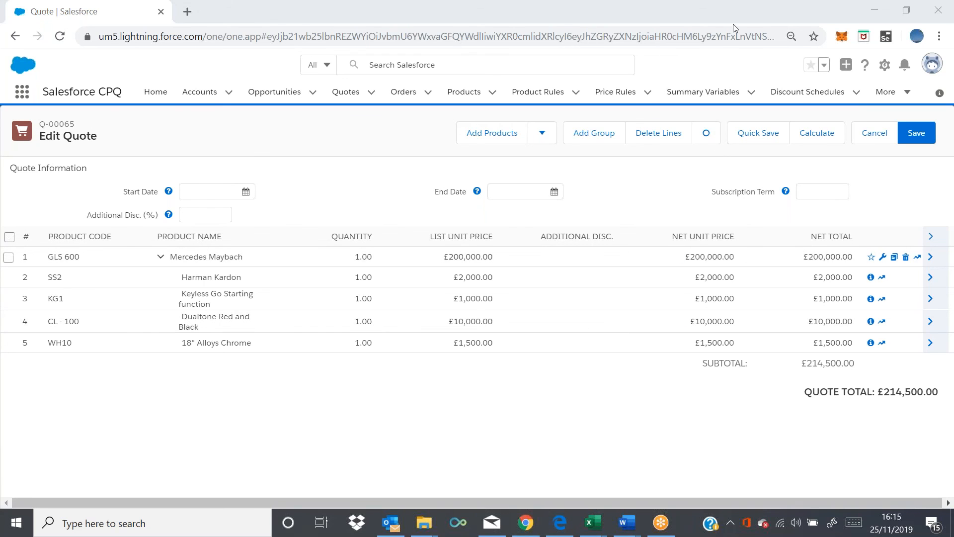